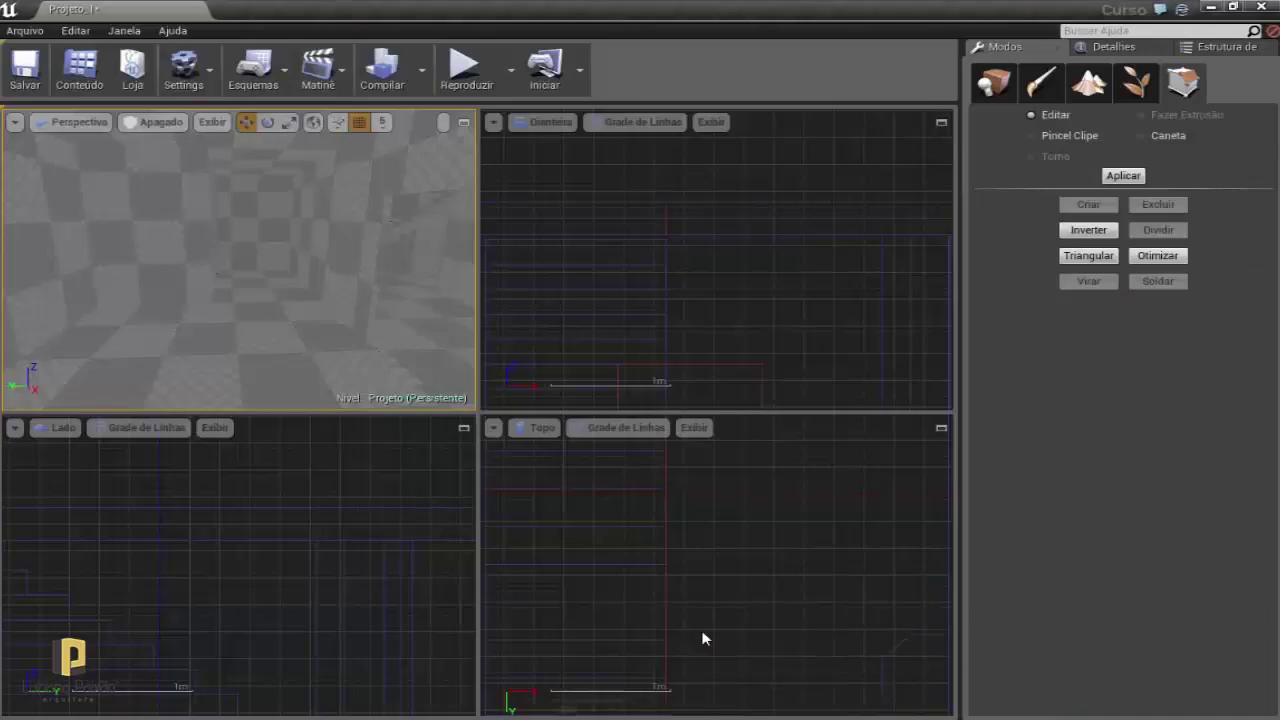
# Fly the Perspective camera forward into the checkered room.
pyautogui.moveTo(318, 342)
pyautogui.mouseDown(button='right')
pyautogui.moveTo(260, 320)
pyautogui.moveTo(255, 297)
pyautogui.mouseUp(button='right')
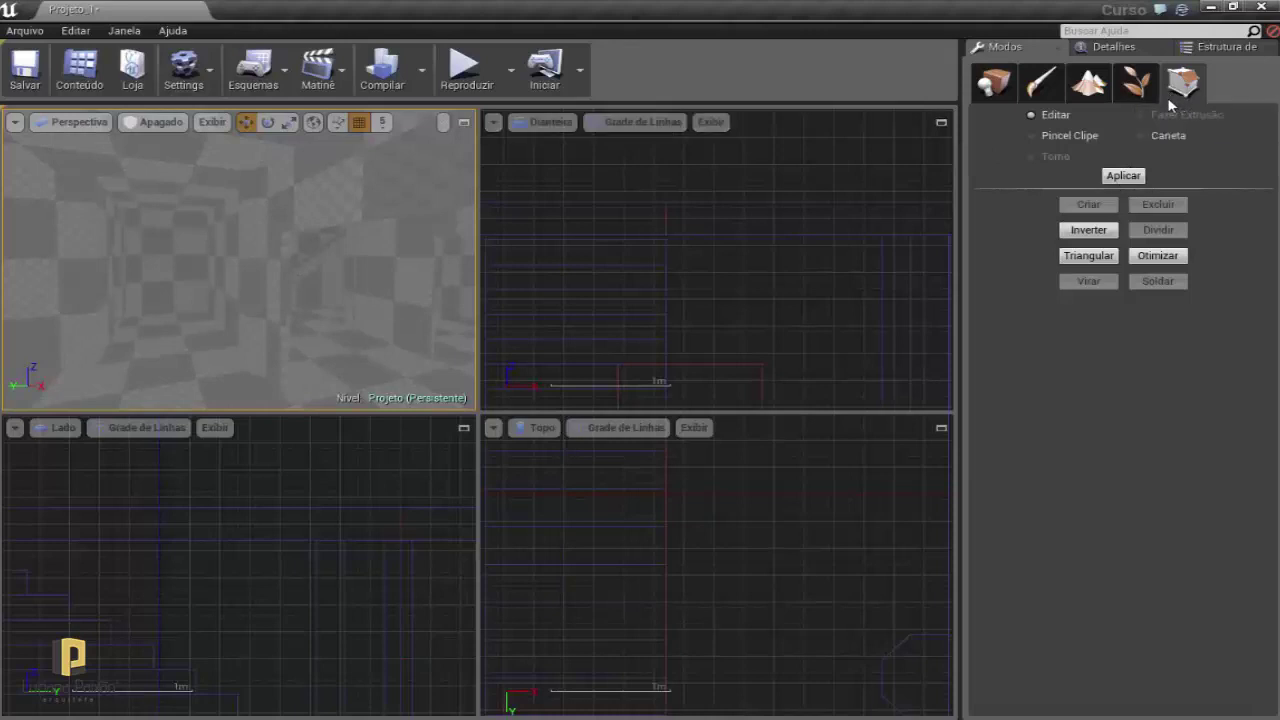
pyautogui.moveTo(191, 240); pyautogui.dragTo(151, 237)
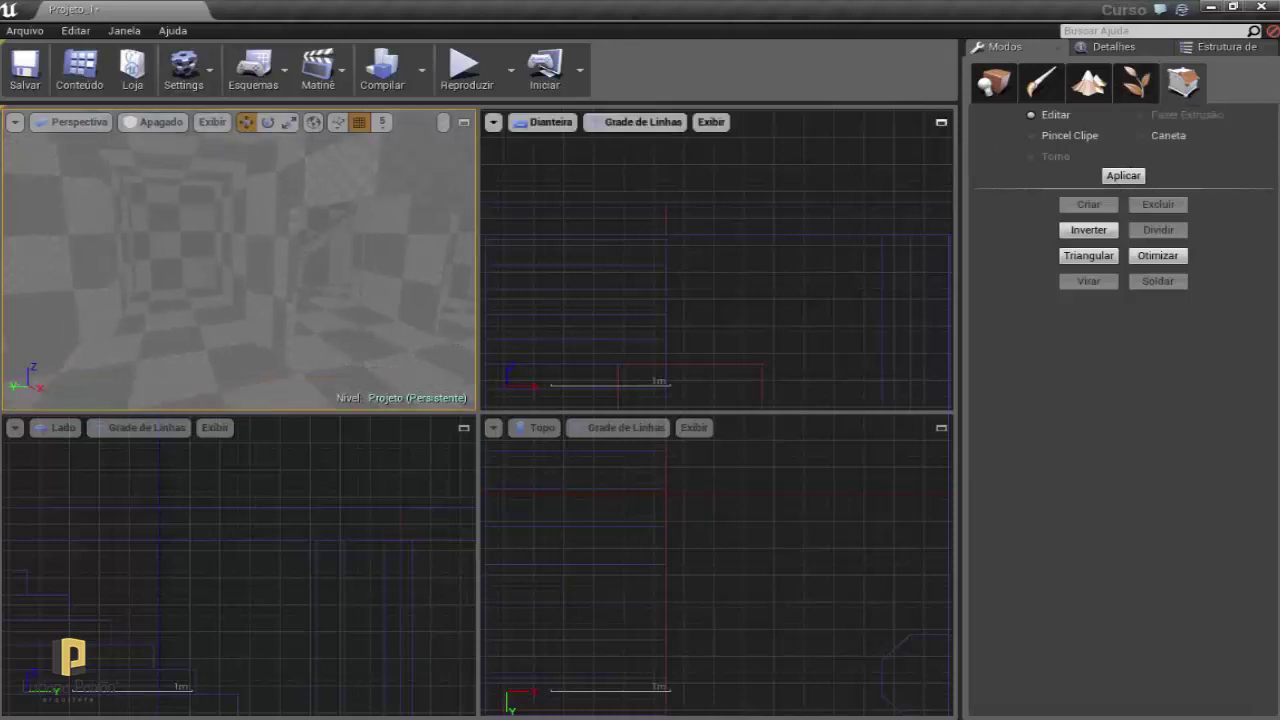
pyautogui.scroll(2, 185, 263)
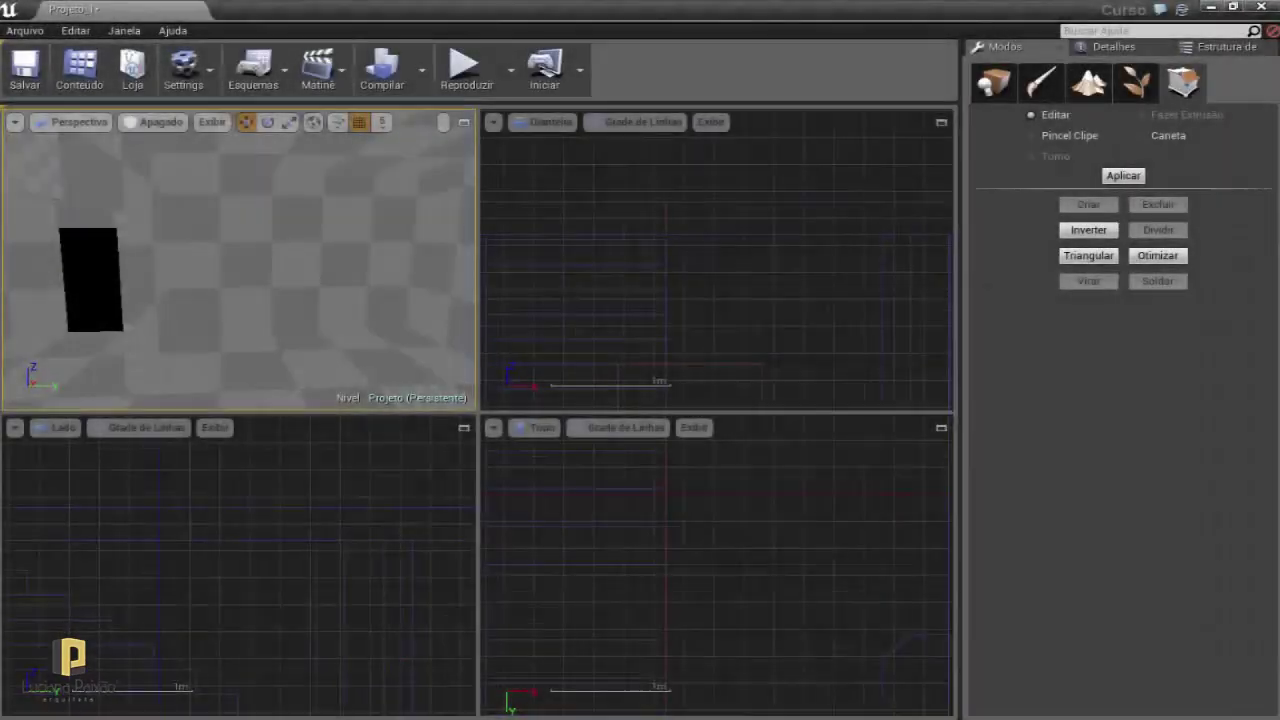
pyautogui.moveTo(269, 302); pyautogui.dragTo(369, 285)
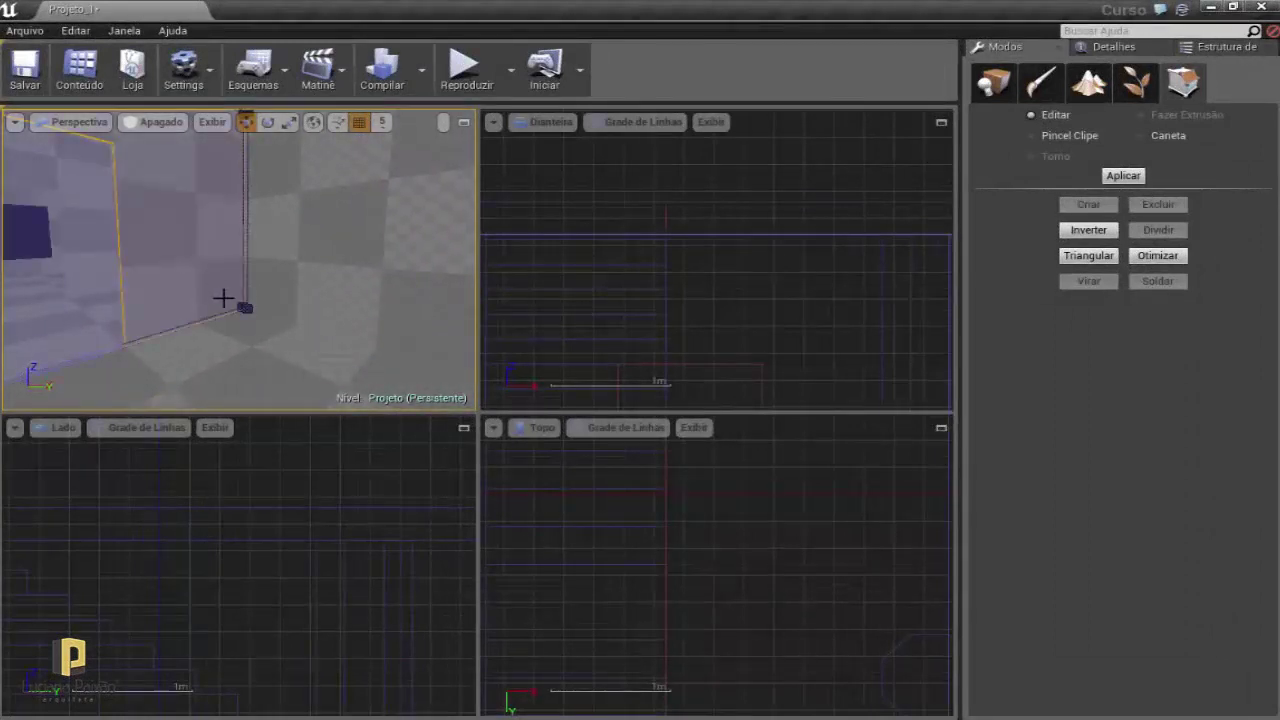
# Zoom out and pan the Front view to frame the room, then deselect the wall brush.
pyautogui.scroll(3, 737, 217)
pyautogui.scroll(-2, 735, 218)
pyautogui.scroll(-2, 733, 210)
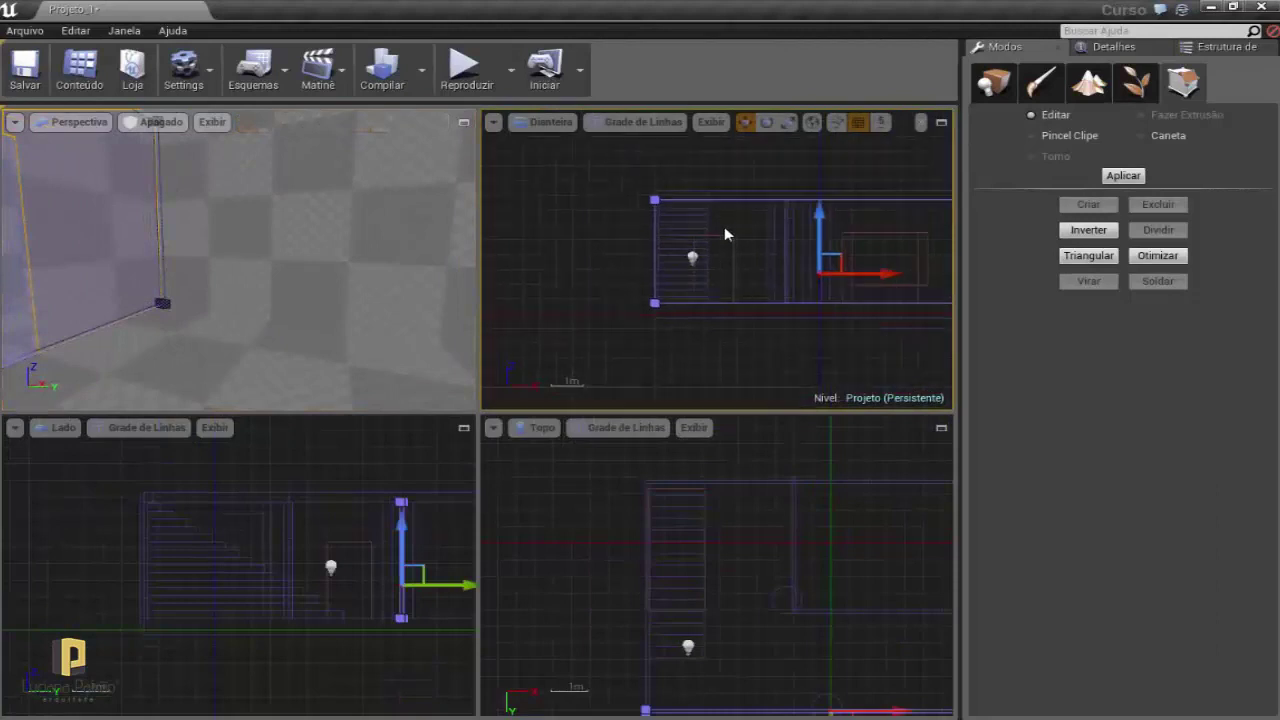
pyautogui.scroll(-1, 730, 205)
pyautogui.moveTo(619, 188); pyautogui.dragTo(589, 218, button='right')
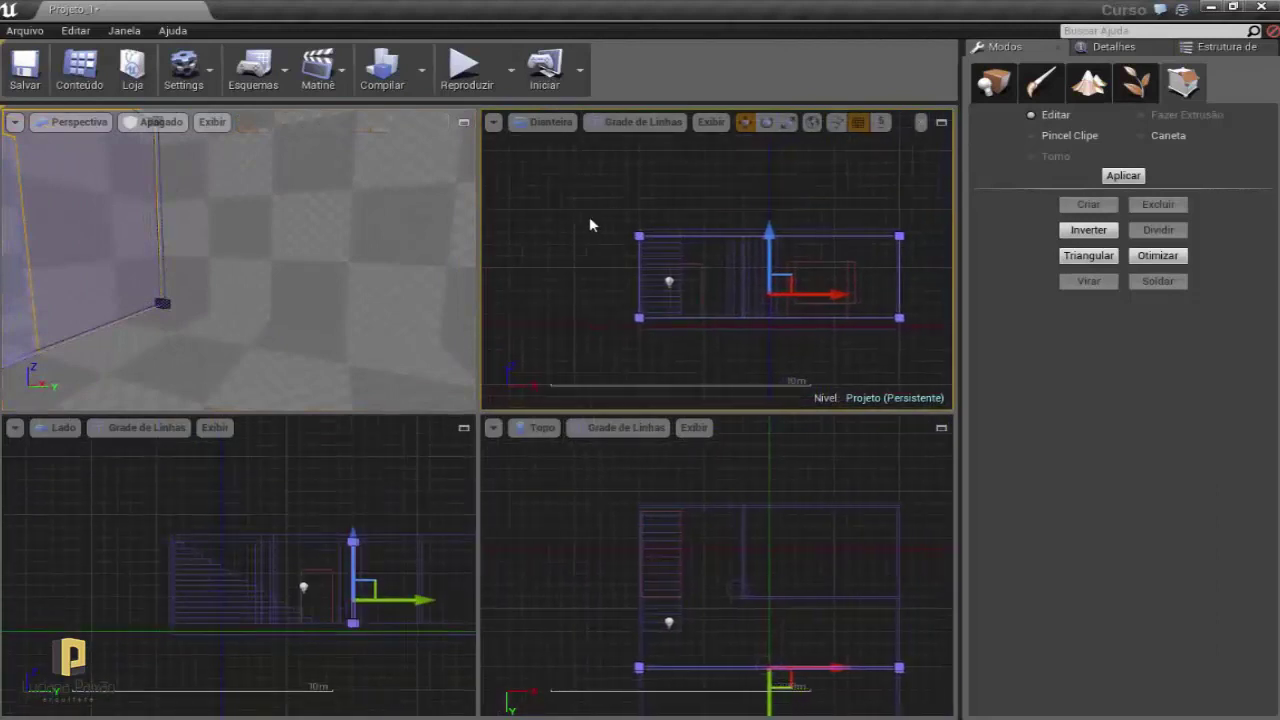
pyautogui.moveTo(576, 290)
pyautogui.mouseDown(button='right')
pyautogui.moveTo(557, 227)
pyautogui.moveTo(581, 347)
pyautogui.mouseUp(button='right')
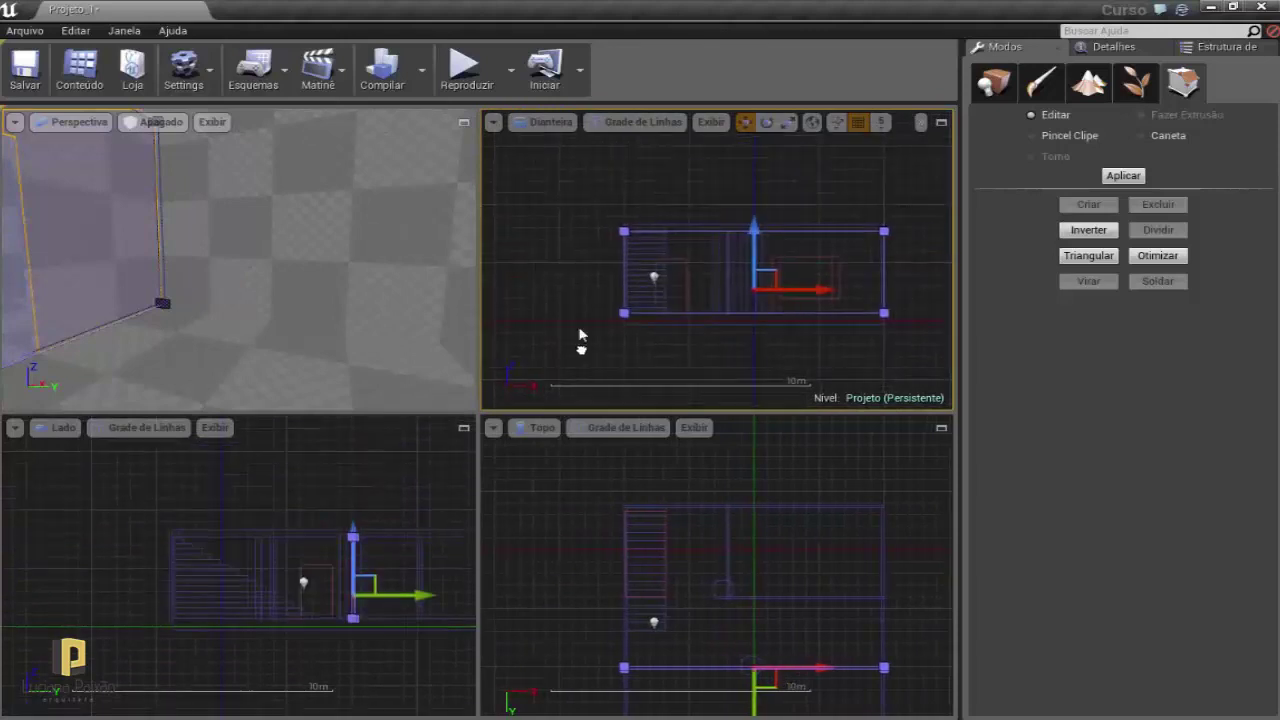
pyautogui.click(585, 200)
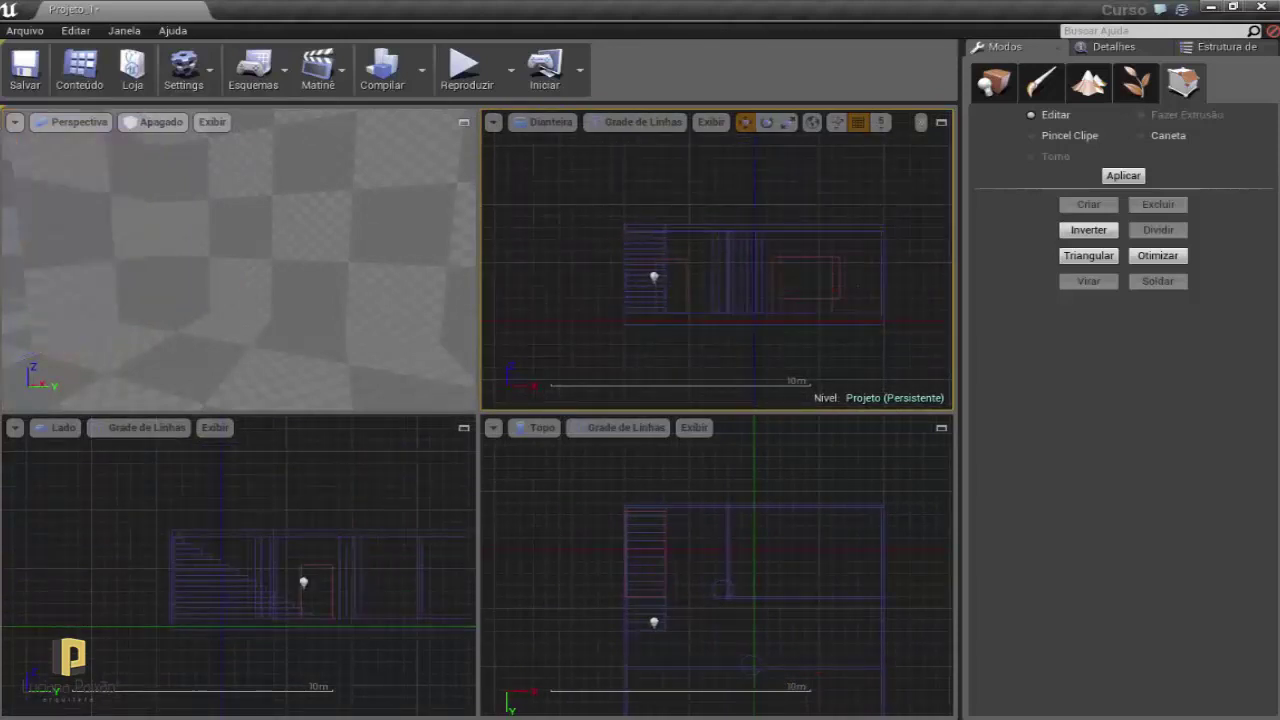
pyautogui.moveTo(286, 297)
pyautogui.mouseDown(button='right')
pyautogui.moveTo(240, 260)
pyautogui.moveTo(300, 260)
pyautogui.moveTo(186, 247)
pyautogui.mouseUp(button='right')
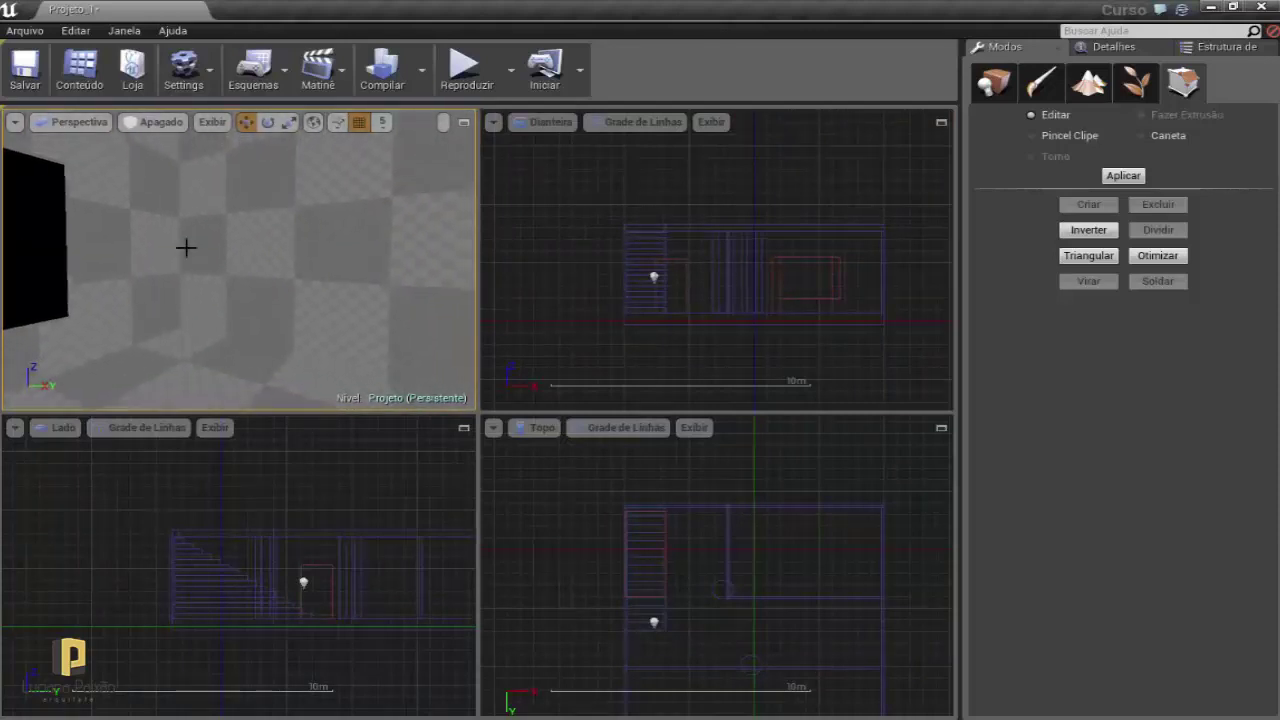
# Switch the Perspective view to Grade de Linhas (wireframe) and select the far and left wall brushes.
pyautogui.click(153, 122)
pyautogui.click(158, 189)
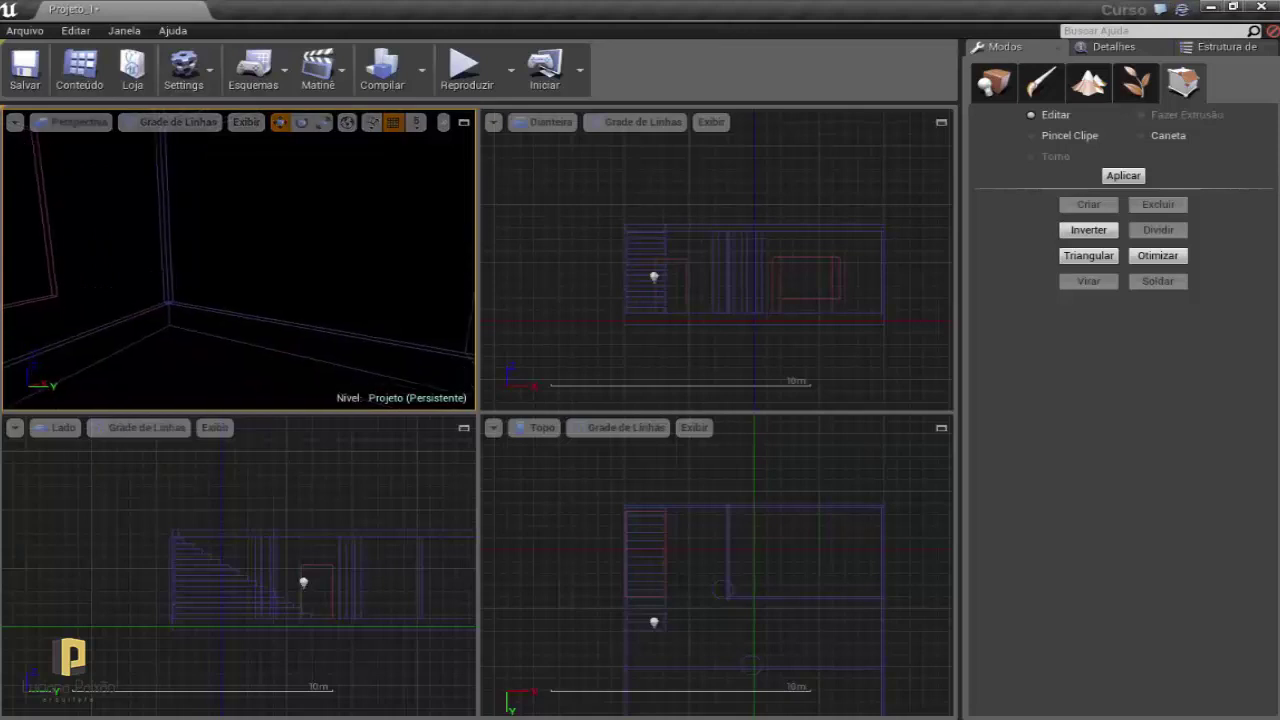
pyautogui.moveTo(232, 222)
pyautogui.mouseDown(button='right')
pyautogui.moveTo(200, 222)
pyautogui.moveTo(260, 222)
pyautogui.moveTo(220, 235)
pyautogui.mouseUp(button='right')
pyautogui.click(232, 222)
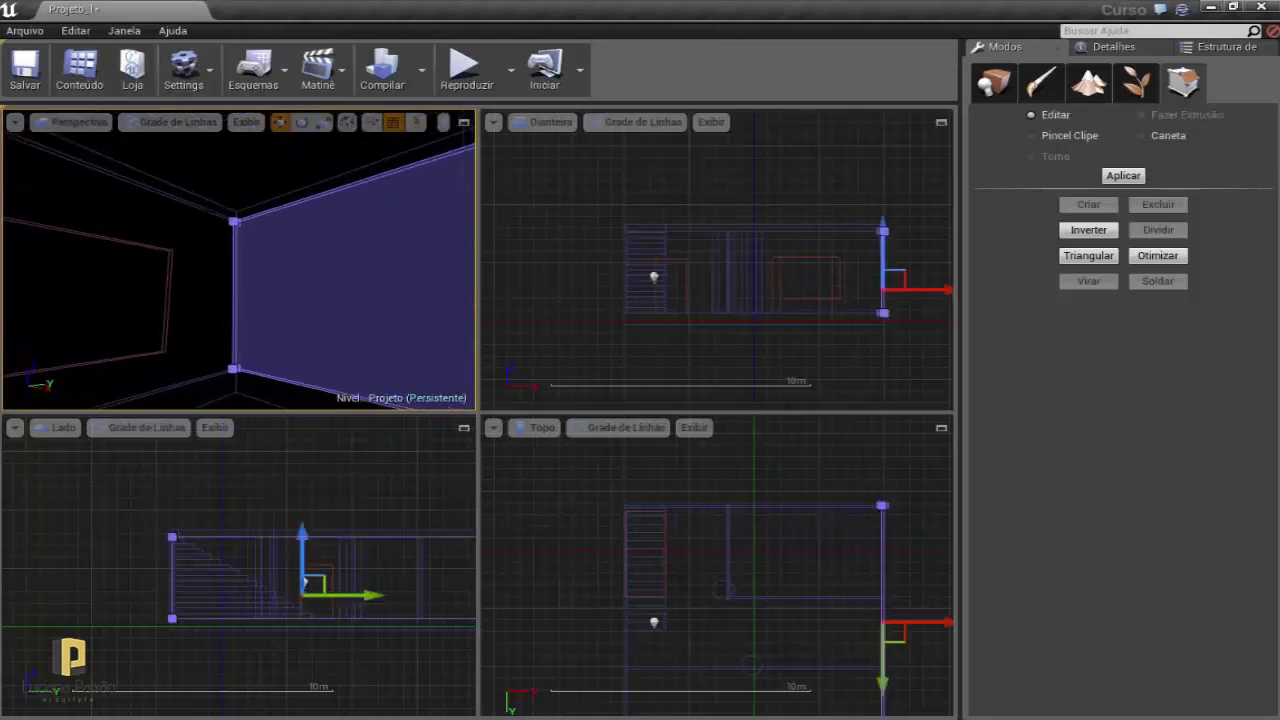
pyautogui.keyDown('ctrl'); pyautogui.click(182, 252); pyautogui.keyUp('ctrl')
# Turn toward the corner and select two more wall brushes.
pyautogui.moveTo(201, 323)
pyautogui.mouseDown(button='right')
pyautogui.moveTo(260, 323)
pyautogui.moveTo(206, 320)
pyautogui.moveTo(216, 330)
pyautogui.mouseUp(button='right')
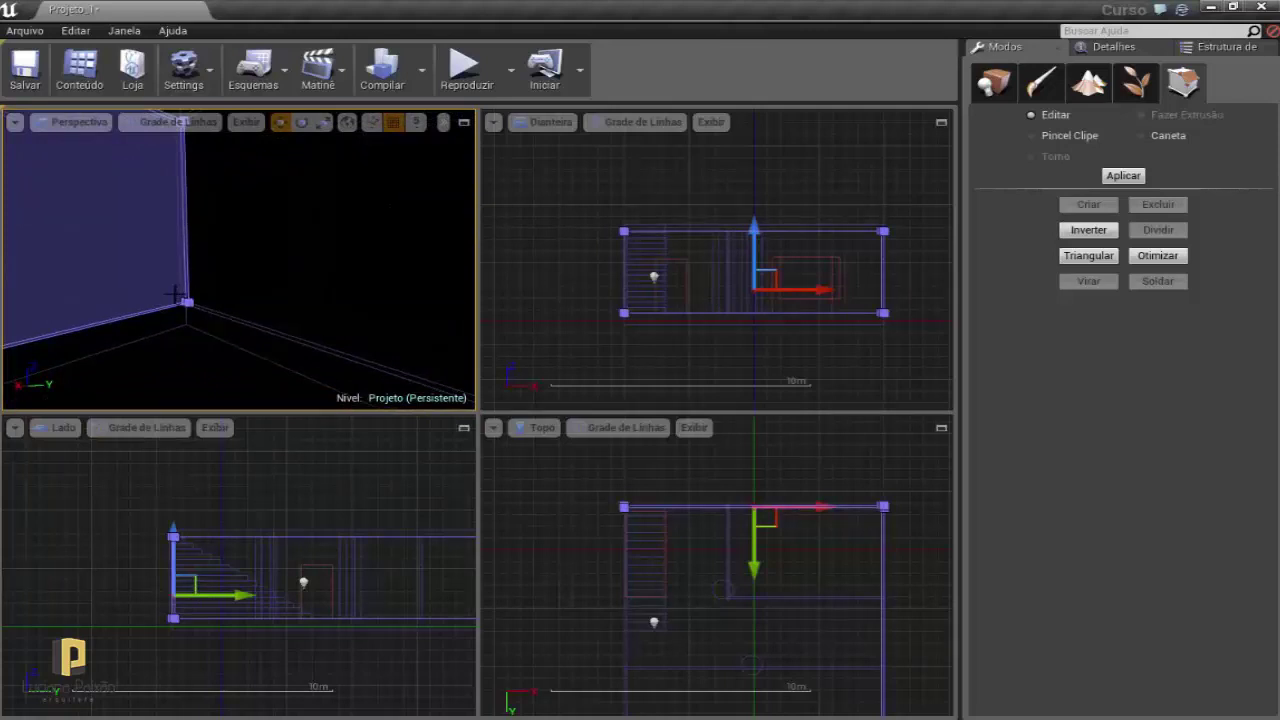
pyautogui.moveTo(230, 320); pyautogui.dragTo(255, 320, button='right')
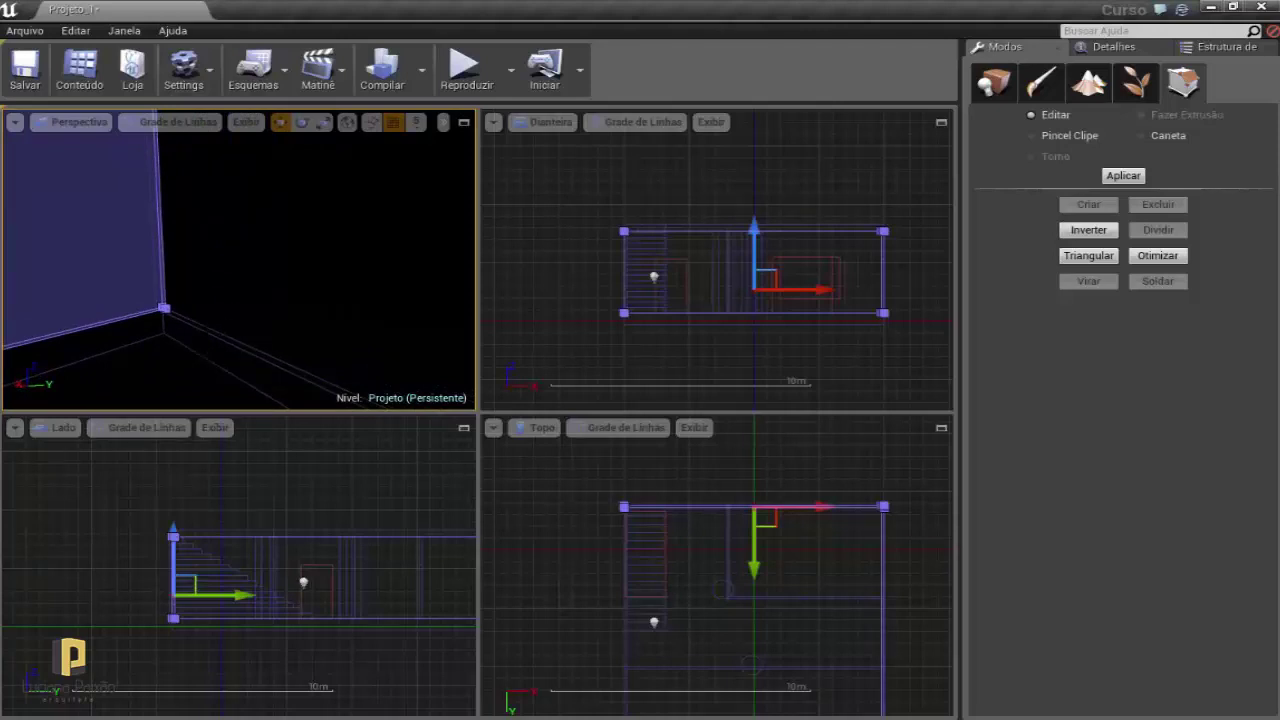
pyautogui.click(208, 334)
pyautogui.moveTo(188, 327)
pyautogui.mouseDown(button='right')
pyautogui.moveTo(140, 300)
pyautogui.moveTo(269, 294)
pyautogui.moveTo(300, 320)
pyautogui.moveTo(260, 300)
pyautogui.moveTo(240, 330)
pyautogui.moveTo(272, 340)
pyautogui.mouseUp(button='right')
pyautogui.click(258, 346)
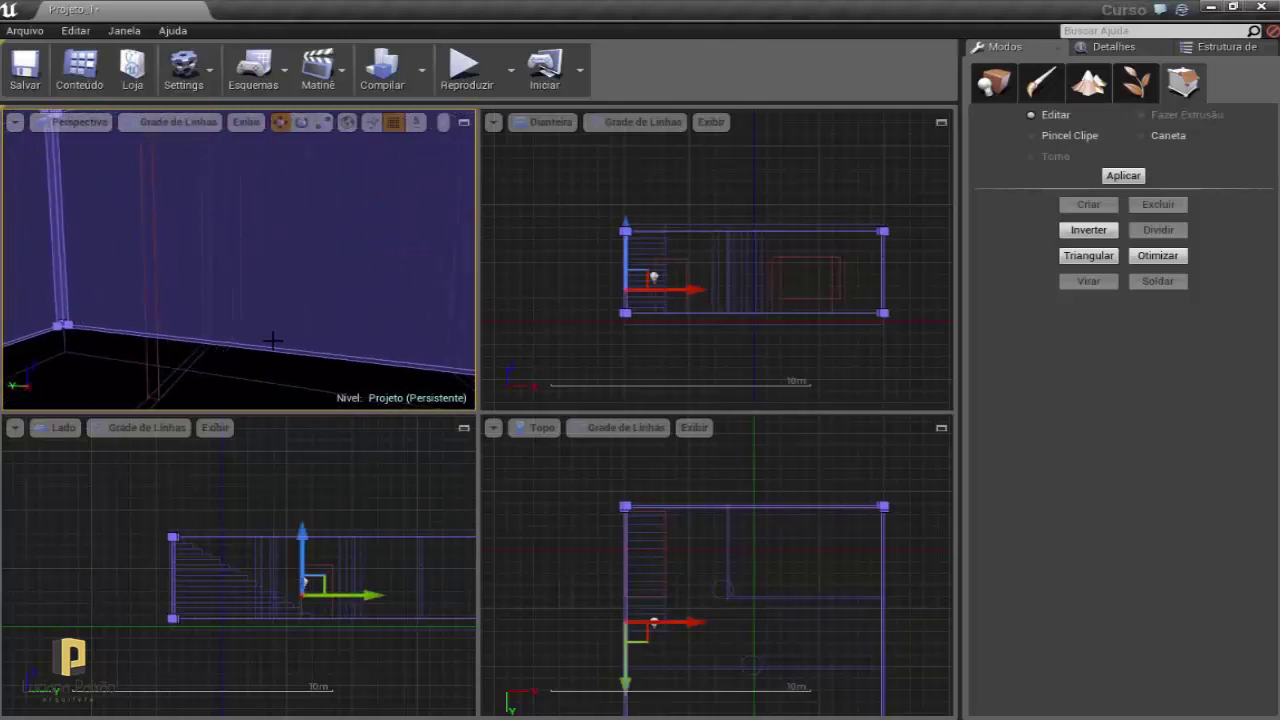
# Orbit the wireframe view around the wall corners and along the wall's length.
pyautogui.moveTo(300, 200)
pyautogui.mouseDown(button='right')
pyautogui.moveTo(310, 195)
pyautogui.moveTo(270, 230)
pyautogui.mouseUp(button='right')
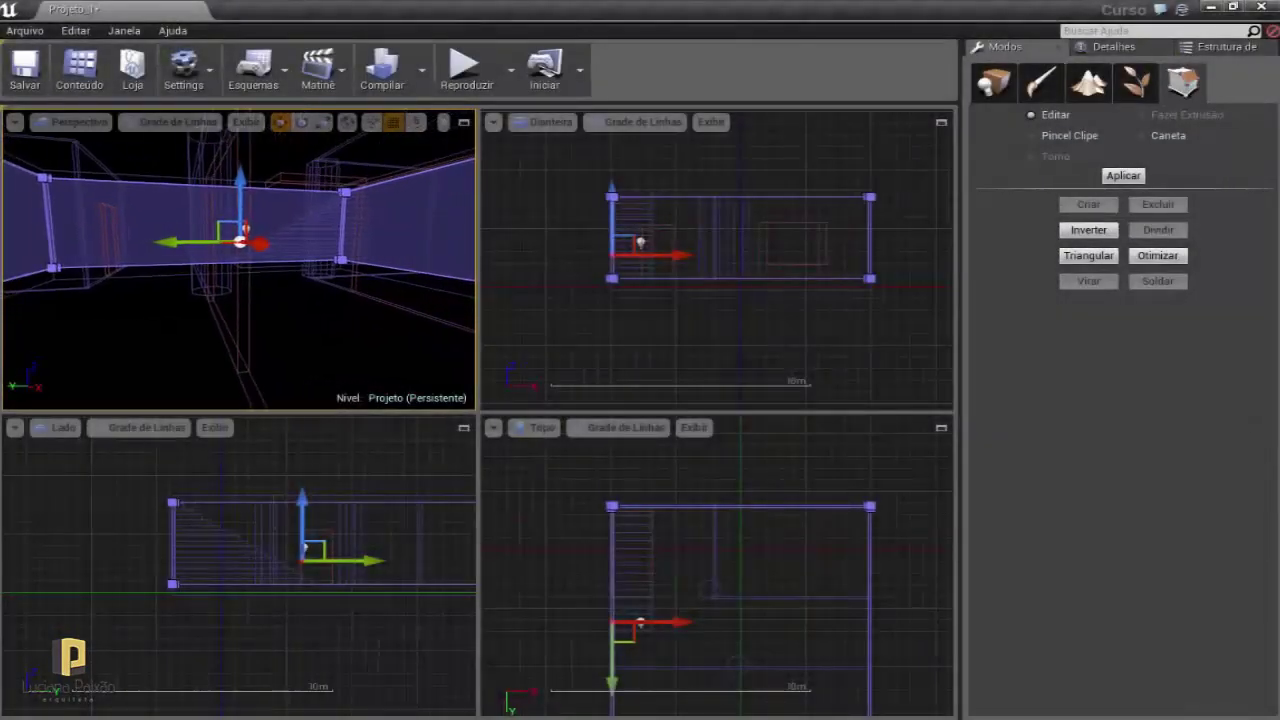
pyautogui.moveTo(240, 260); pyautogui.dragTo(250, 255, button='right')
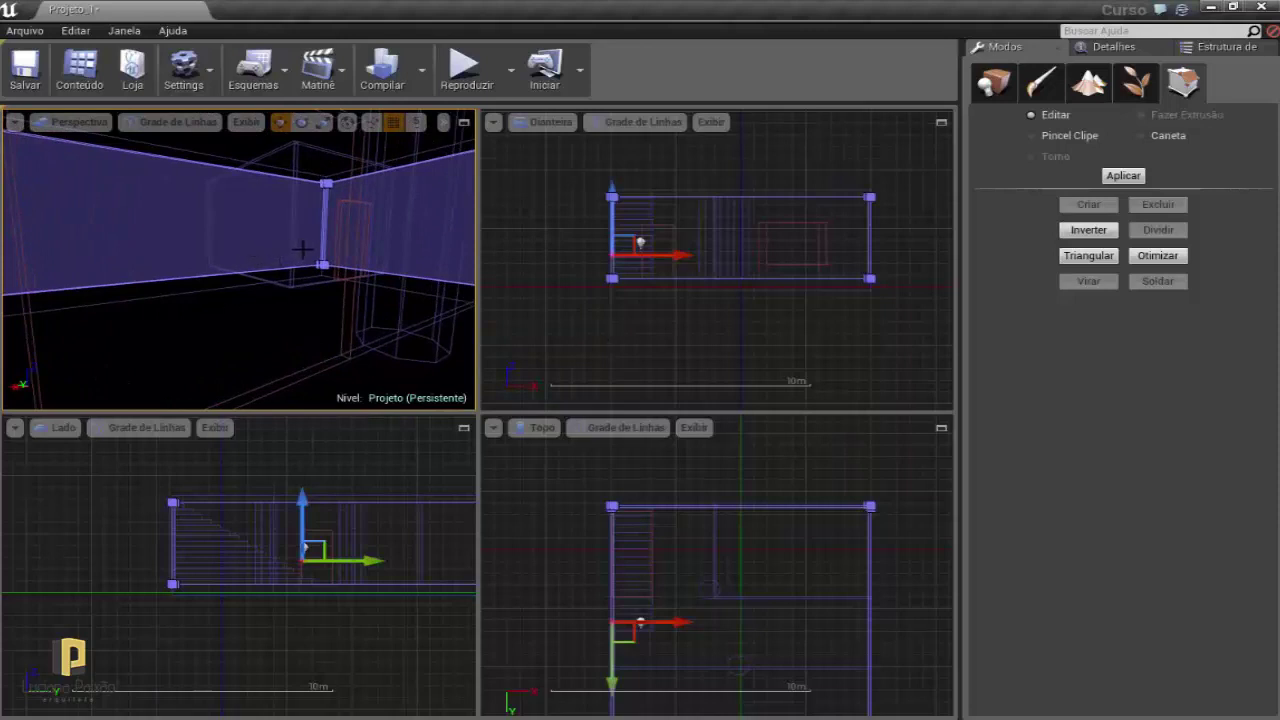
pyautogui.moveTo(322, 264); pyautogui.dragTo(310, 299, button='right')
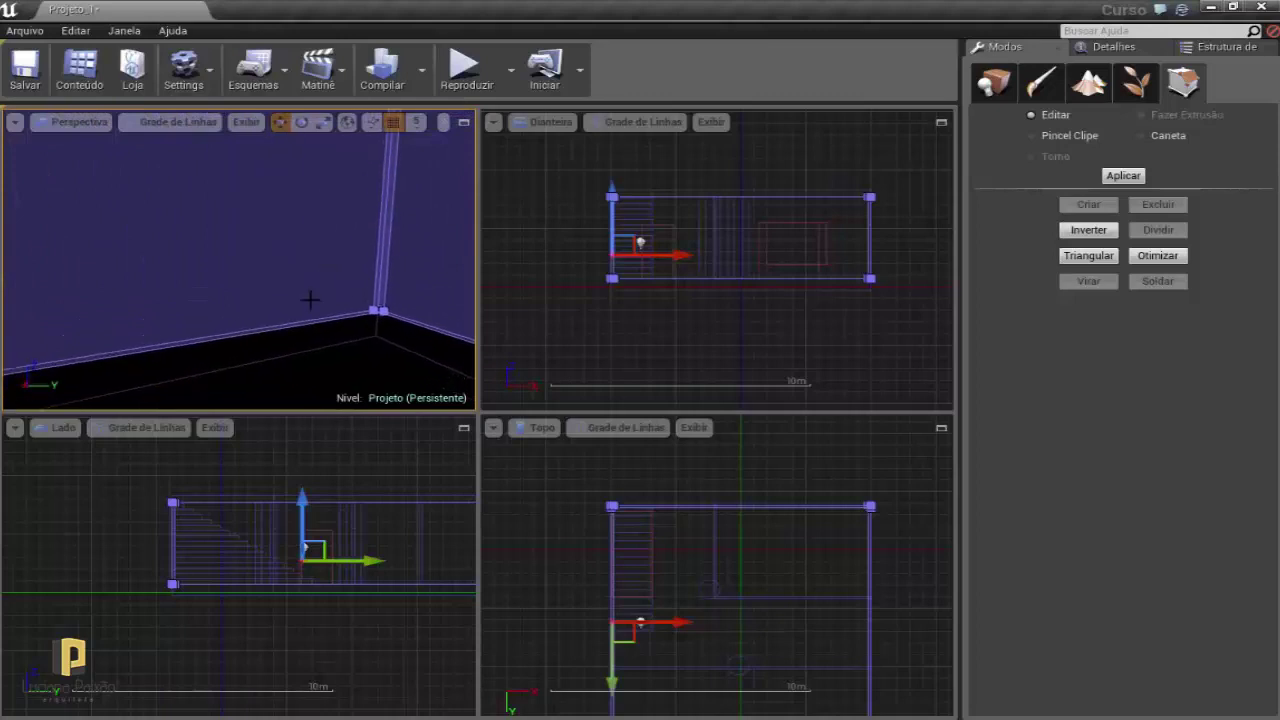
pyautogui.moveTo(362, 337); pyautogui.dragTo(420, 330, button='right')
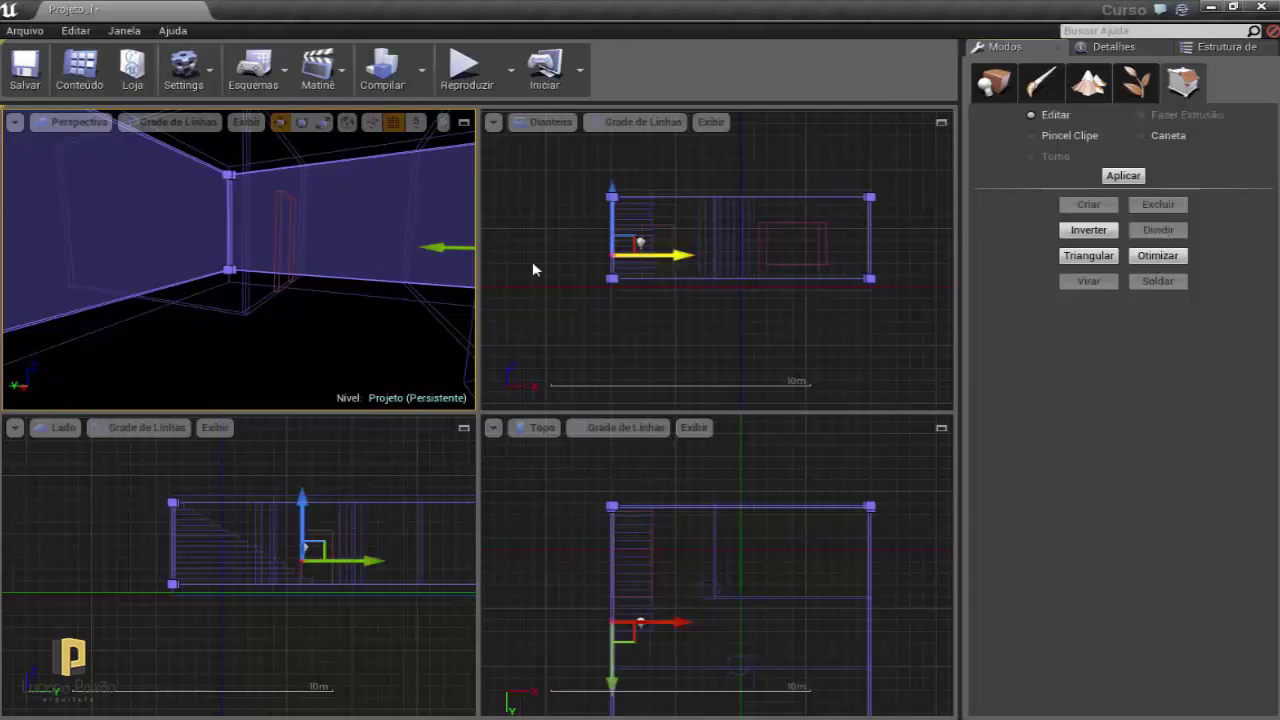
pyautogui.moveTo(420, 330)
pyautogui.mouseDown(button='right')
pyautogui.moveTo(440, 325)
pyautogui.moveTo(300, 330)
pyautogui.moveTo(250, 300)
pyautogui.mouseUp(button='right')
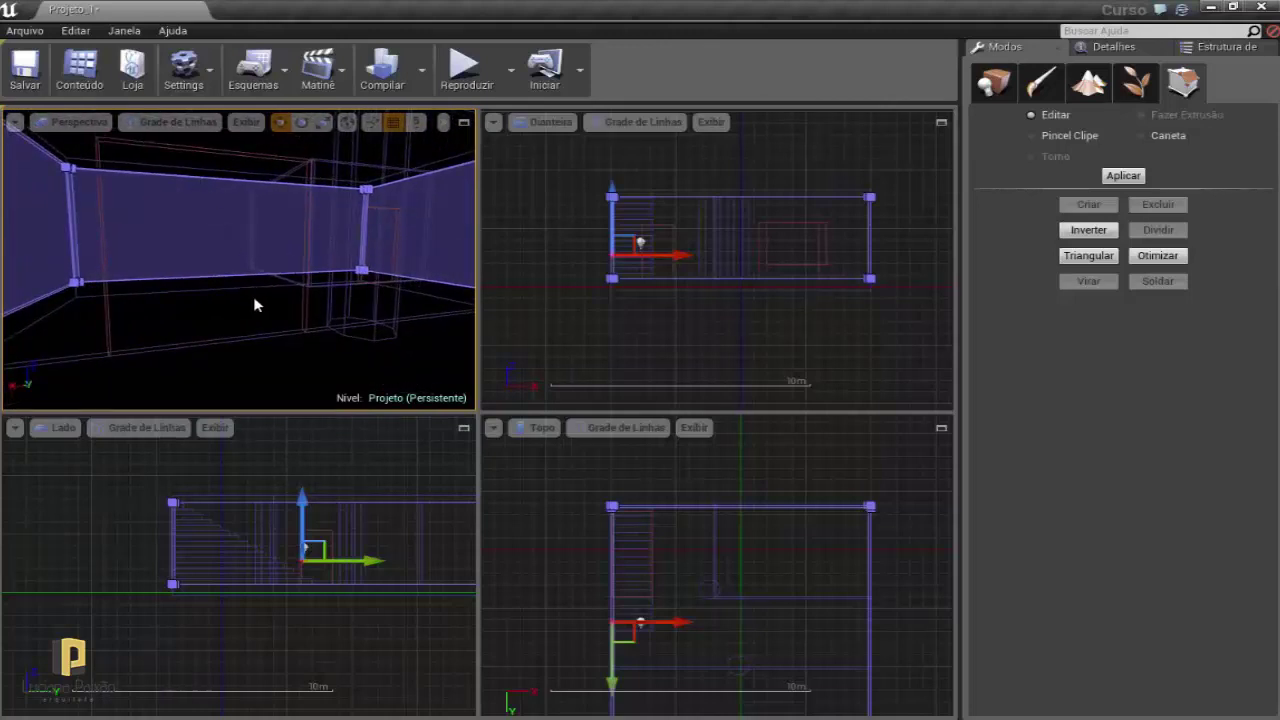
pyautogui.moveTo(255, 305); pyautogui.dragTo(235, 305, button='right')
pyautogui.moveTo(331, 300); pyautogui.dragTo(151, 323, button='right')
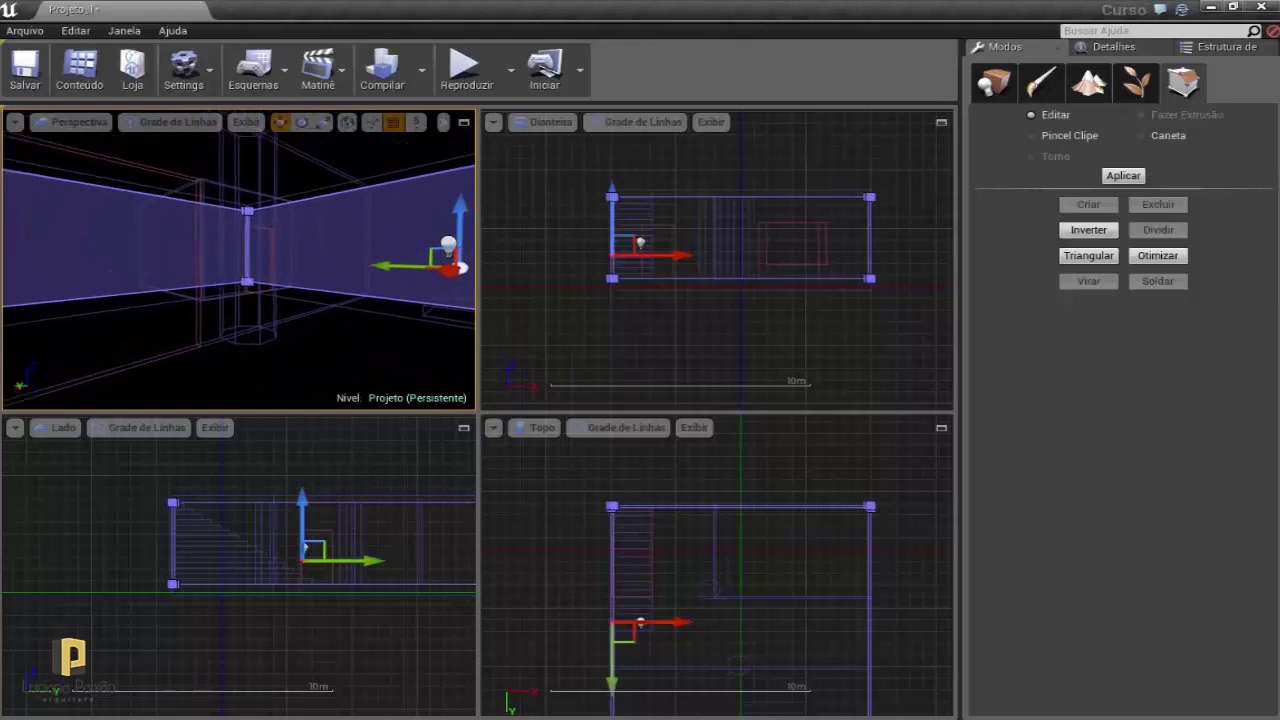
pyautogui.moveTo(340, 345); pyautogui.dragTo(330, 337, button='right')
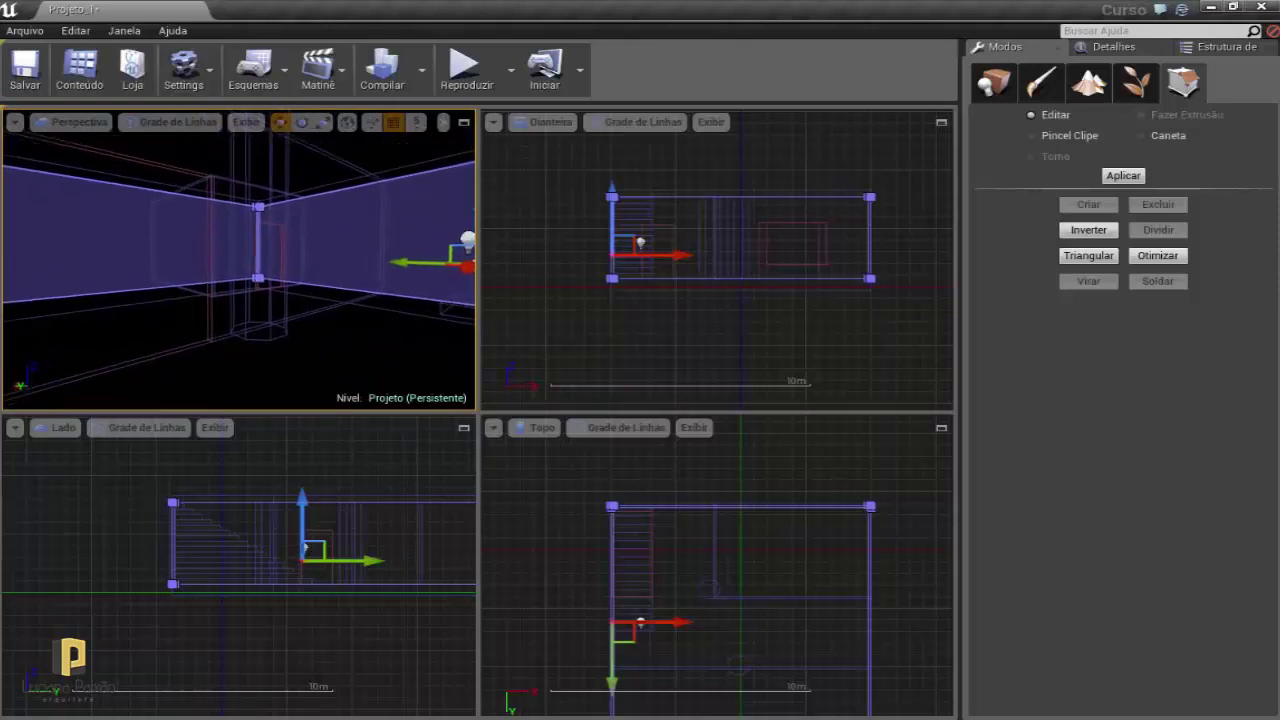
# Set the Perspective view to Apagado (unlit) shading and deselect the wall brush.
pyautogui.click(165, 122)
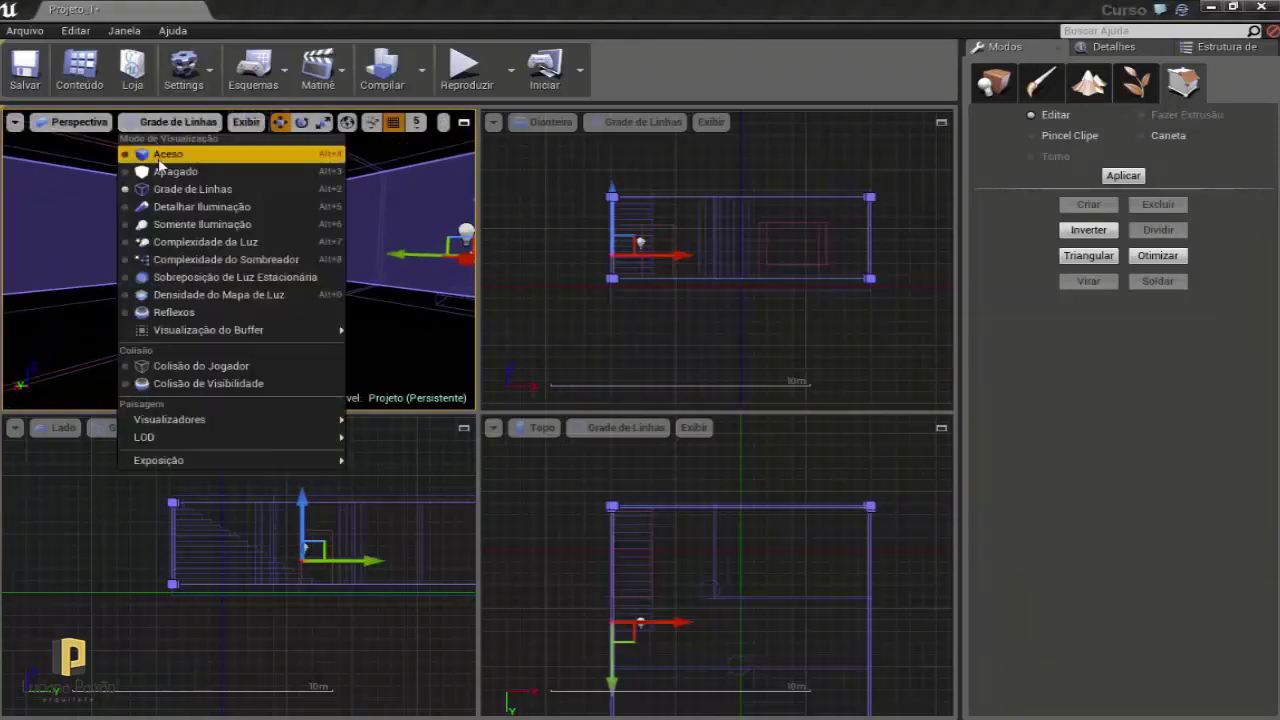
pyautogui.click(163, 173)
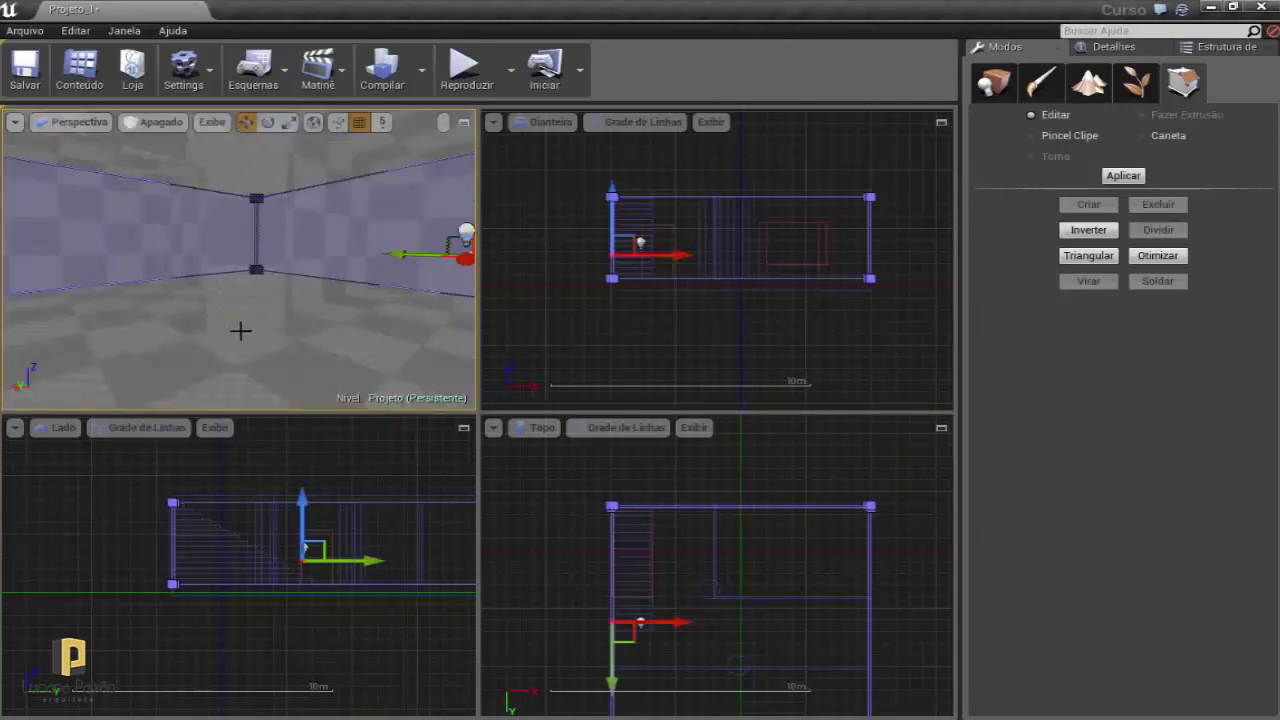
pyautogui.moveTo(240, 330); pyautogui.dragTo(237, 336, button='right')
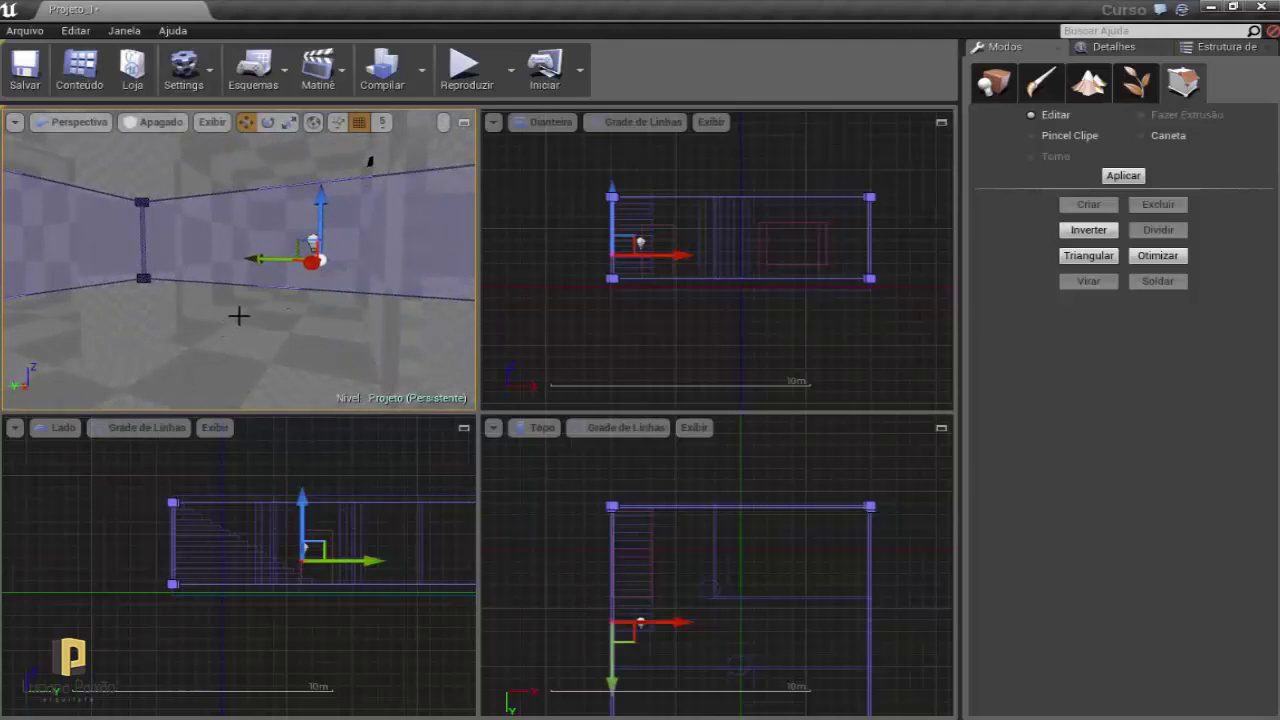
pyautogui.moveTo(248, 323); pyautogui.dragTo(267, 331, button='right')
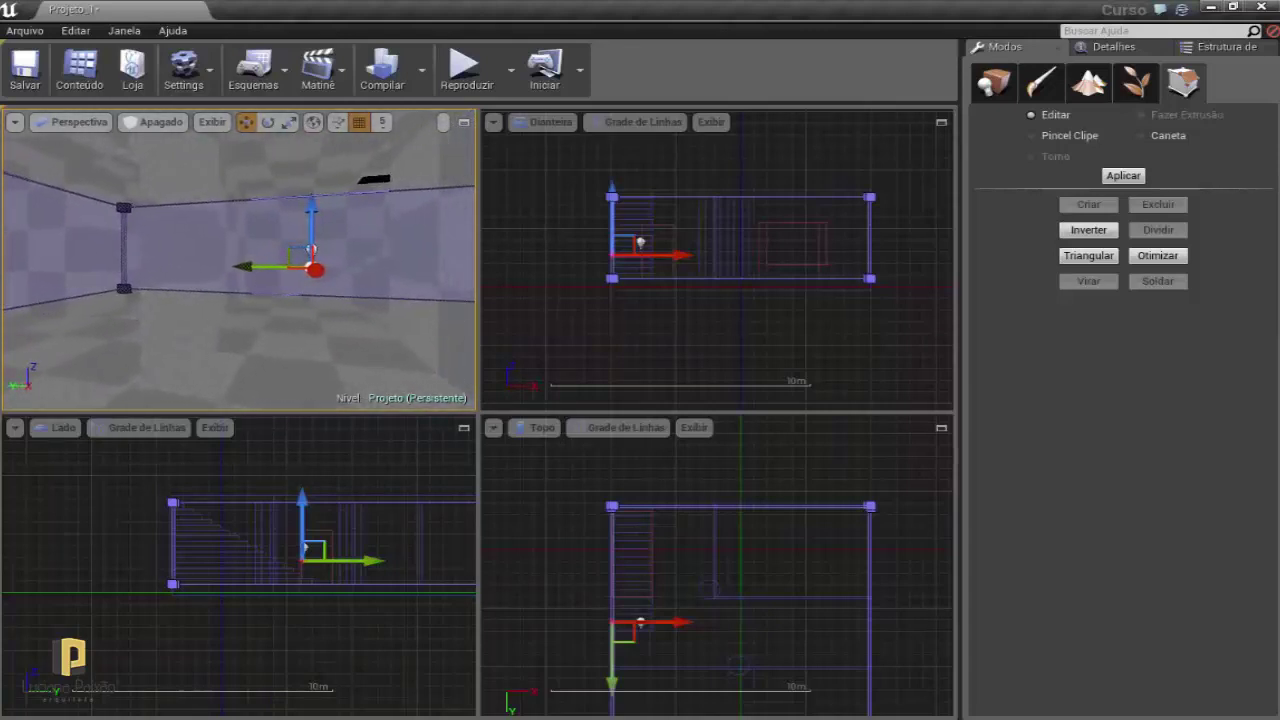
pyautogui.click(280, 309)
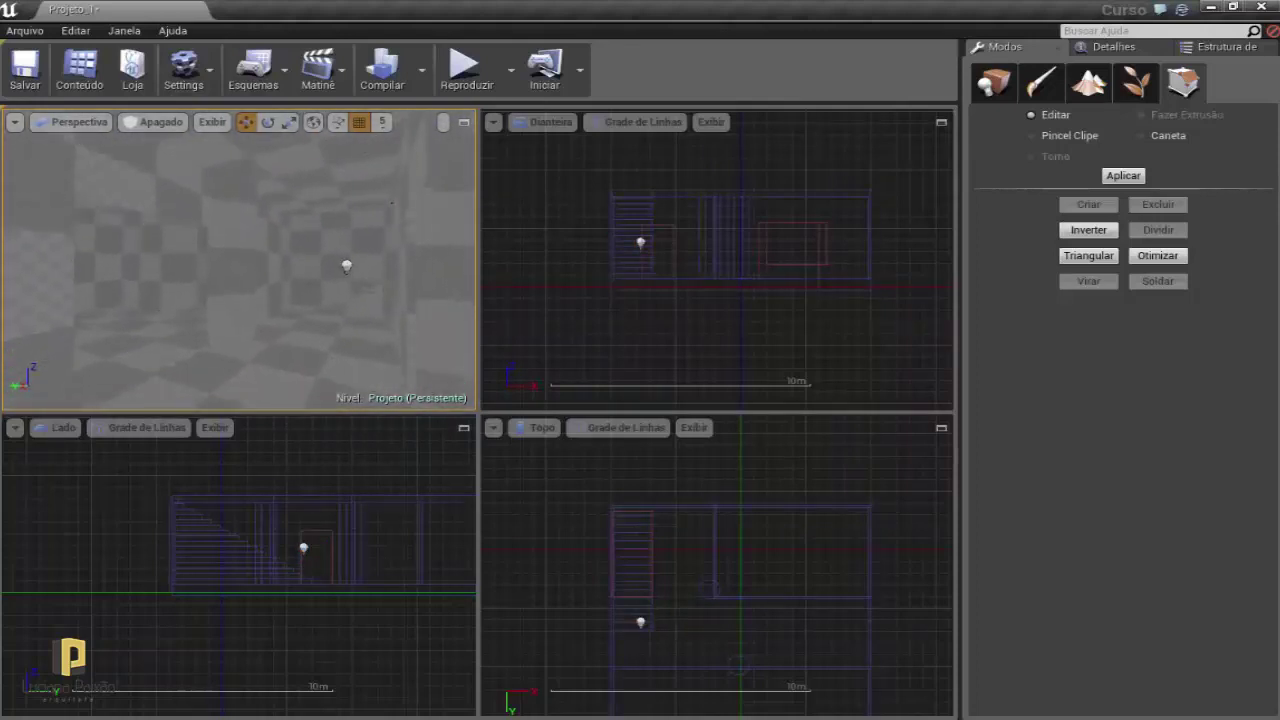
# Show the Perspective view lit, move toward the stairs, and select the staircase brush.
pyautogui.click(155, 122)
pyautogui.click(150, 157)
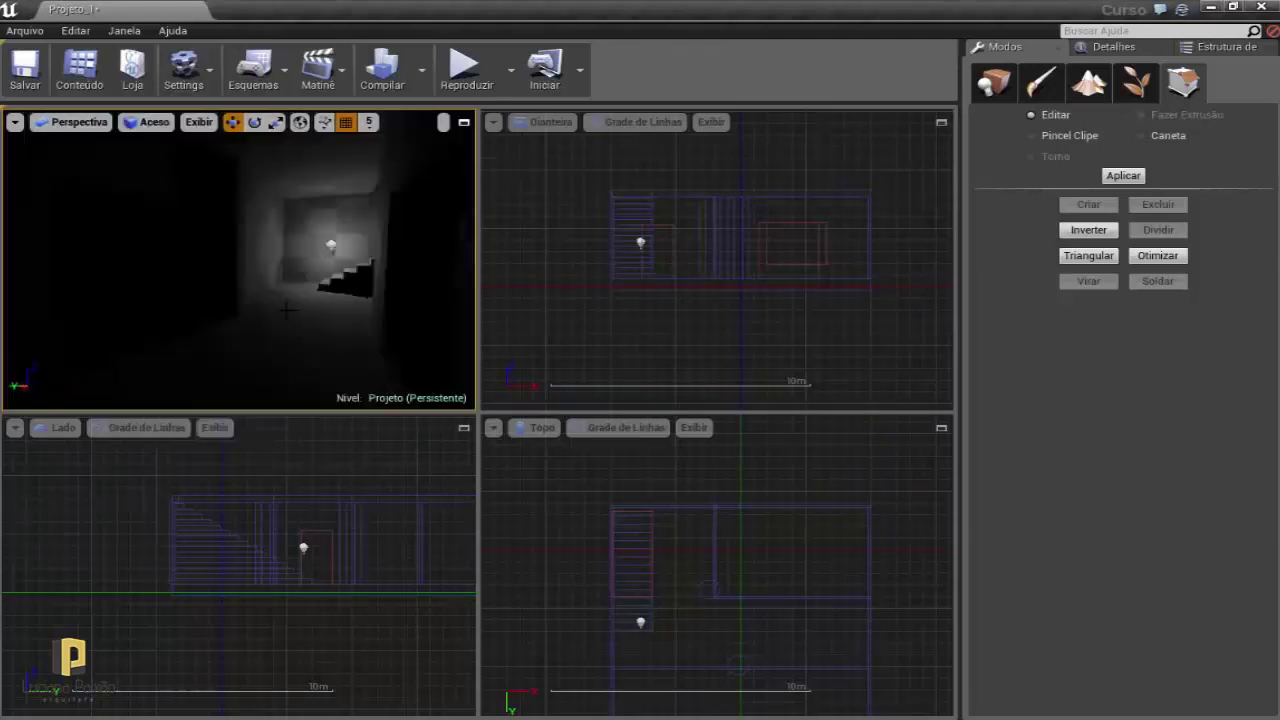
pyautogui.moveTo(288, 319); pyautogui.dragTo(271, 360)
pyautogui.click(255, 340)
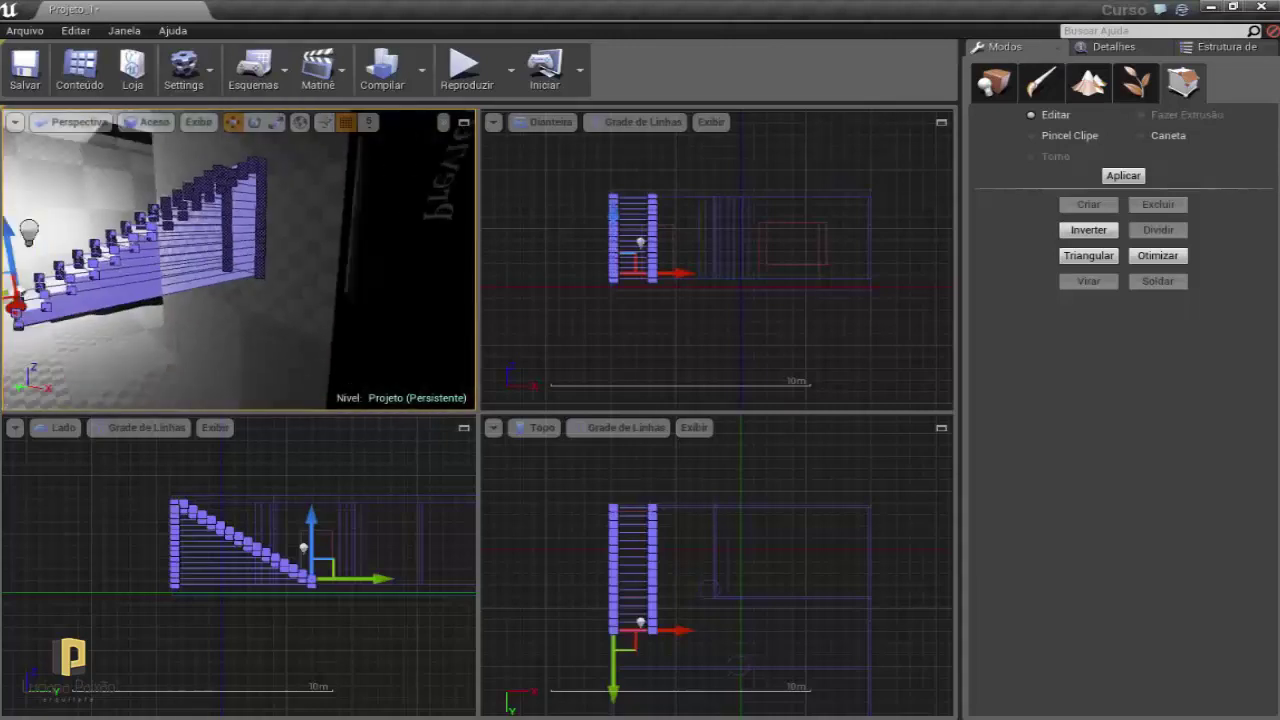
# Return the Perspective view to Apagado (unlit) and bring the staircase back into view.
pyautogui.click(150, 122)
pyautogui.click(180, 171)
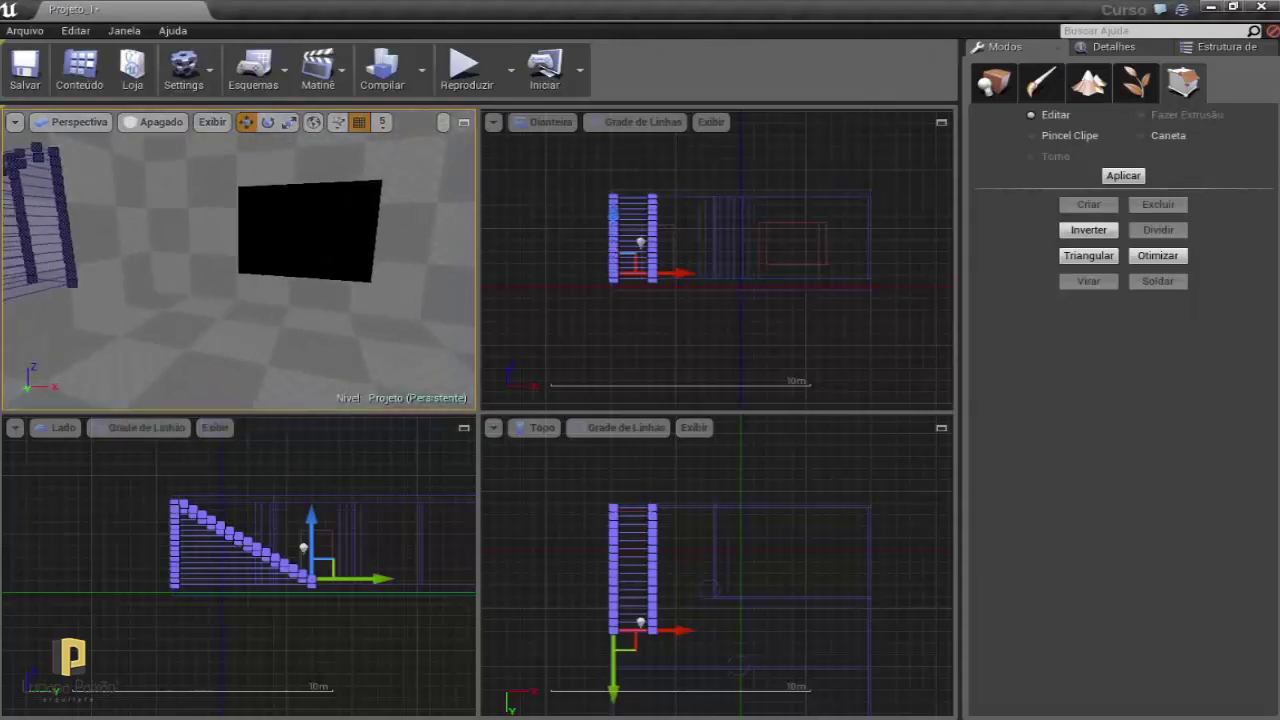
pyautogui.moveTo(249, 290); pyautogui.dragTo(263, 240)
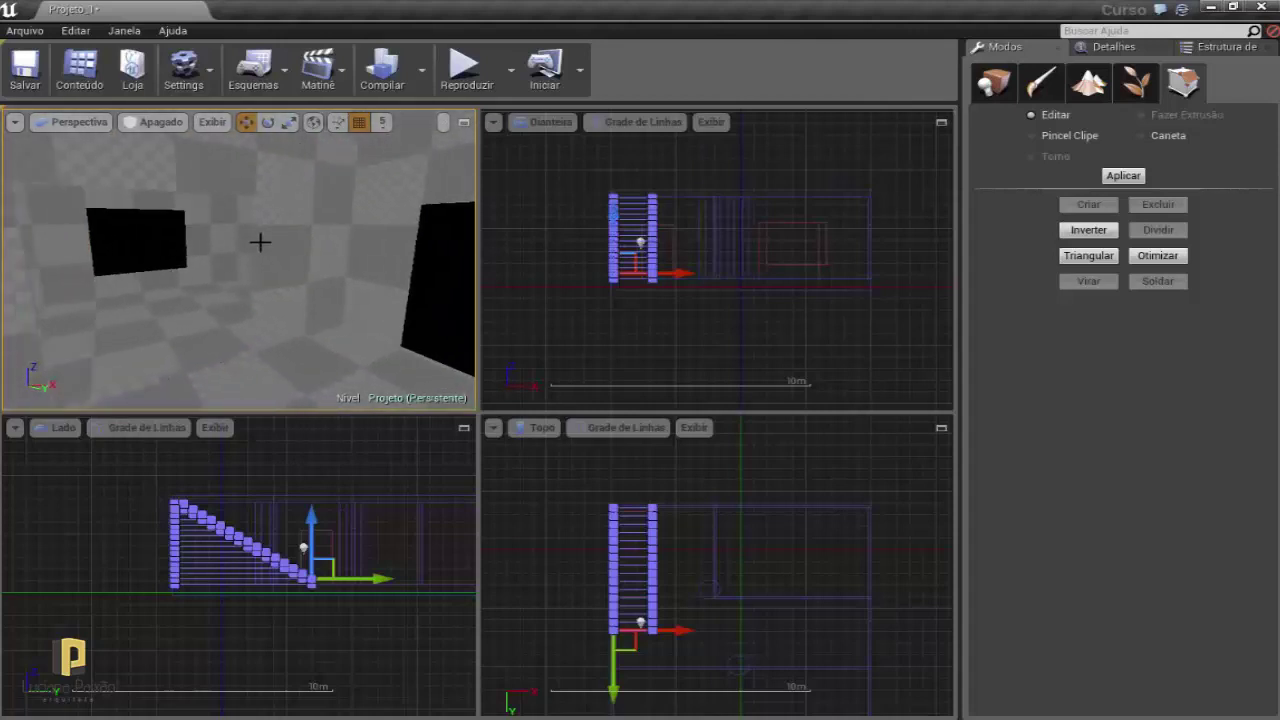
pyautogui.moveTo(246, 303)
pyautogui.mouseDown()
pyautogui.moveTo(246, 290)
pyautogui.moveTo(212, 306)
pyautogui.mouseUp()
pyautogui.press('Delete')
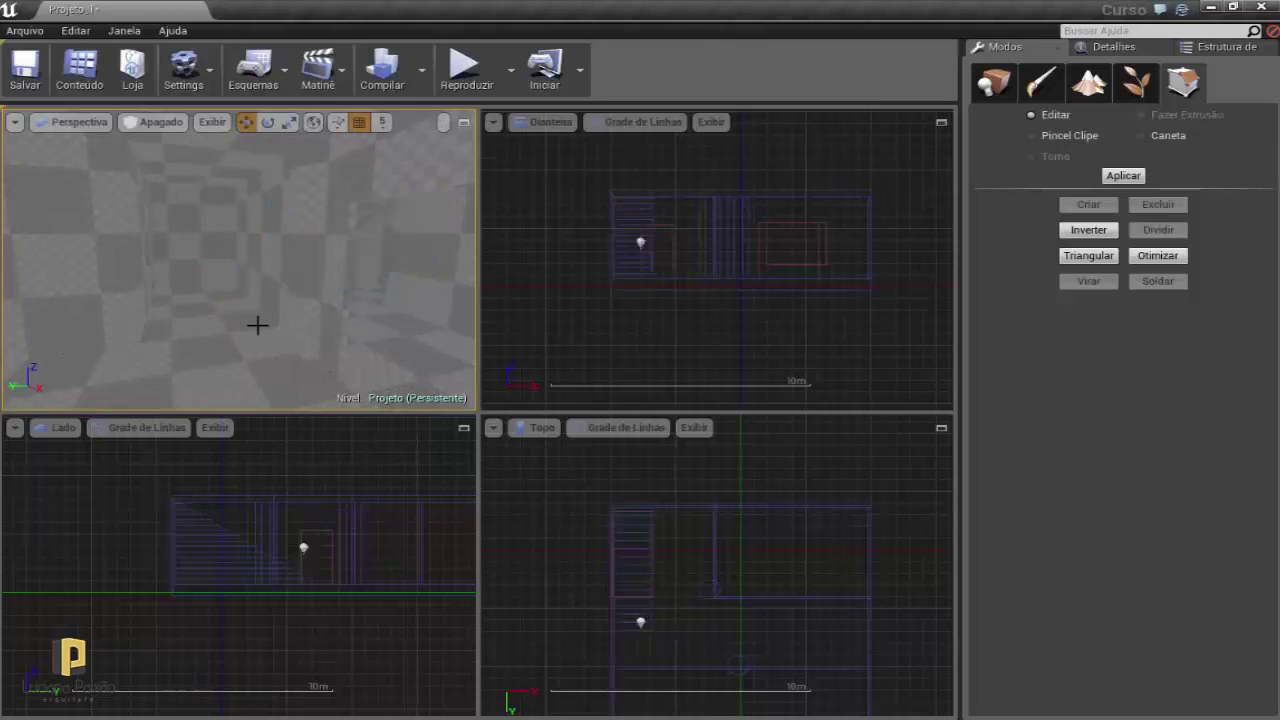
pyautogui.moveTo(238, 262); pyautogui.dragTo(227, 292)
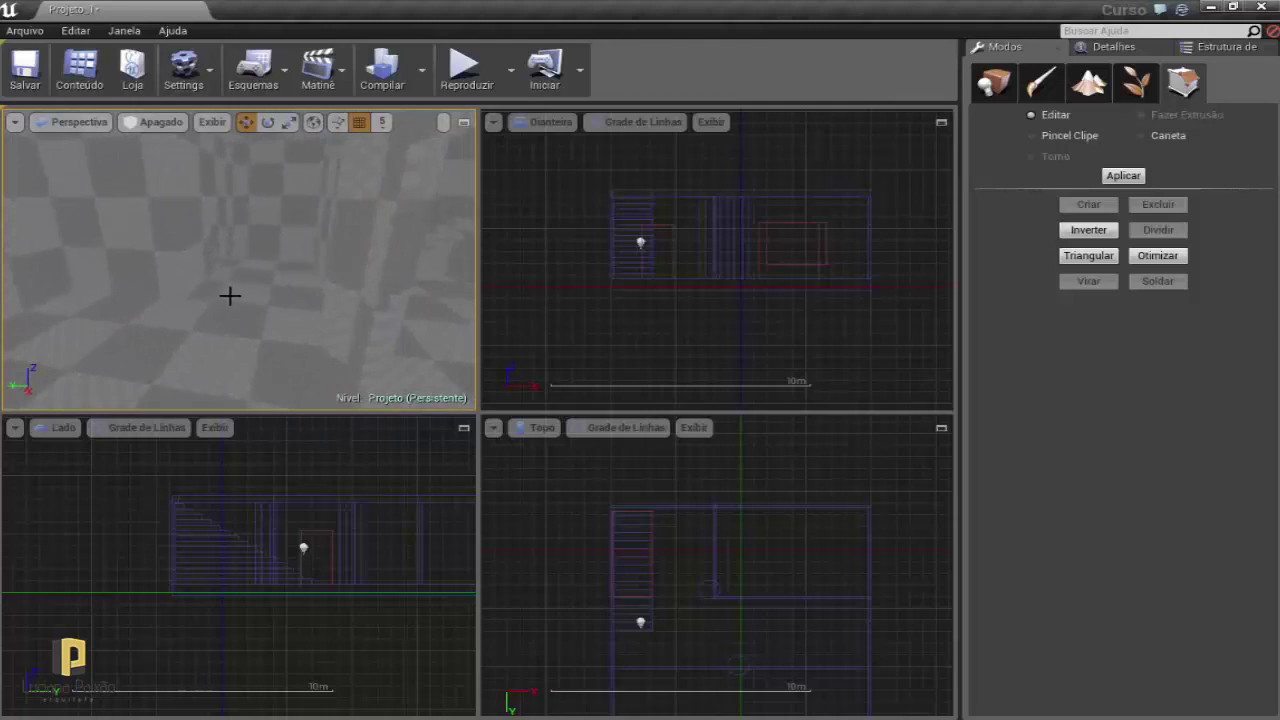
pyautogui.moveTo(230, 296); pyautogui.dragTo(230, 296)
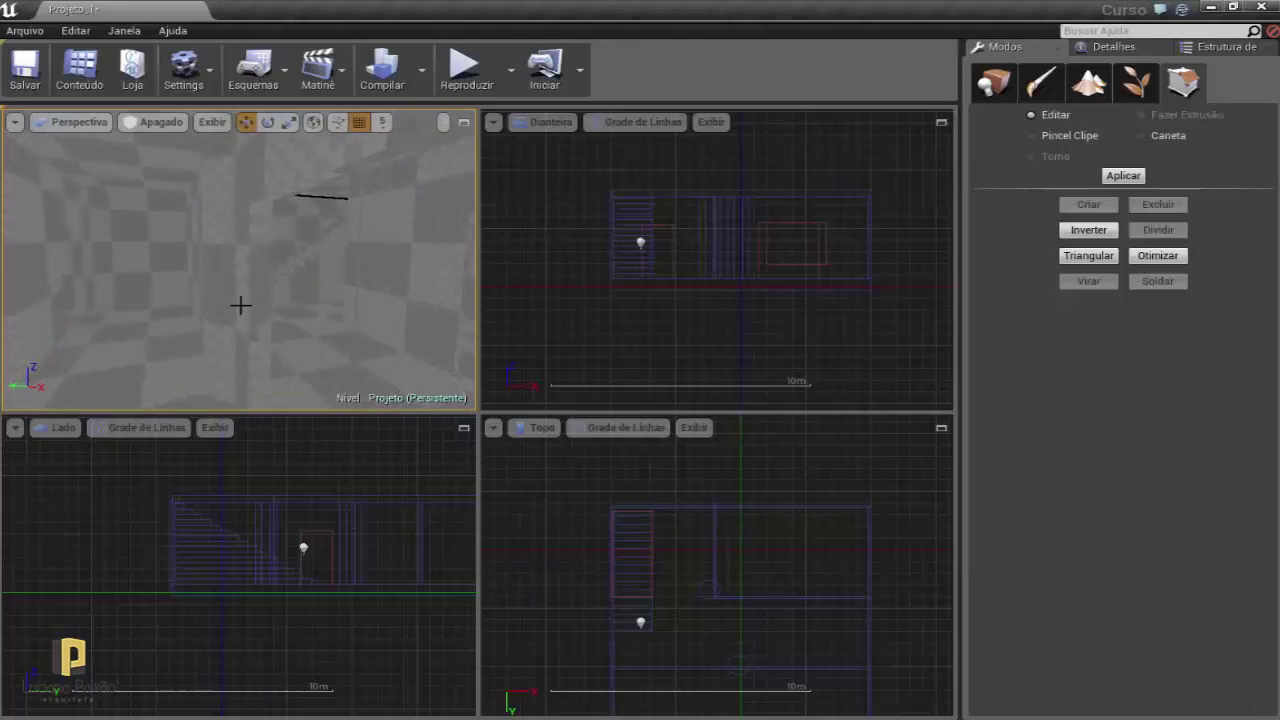
pyautogui.moveTo(287, 337); pyautogui.dragTo(287, 337)
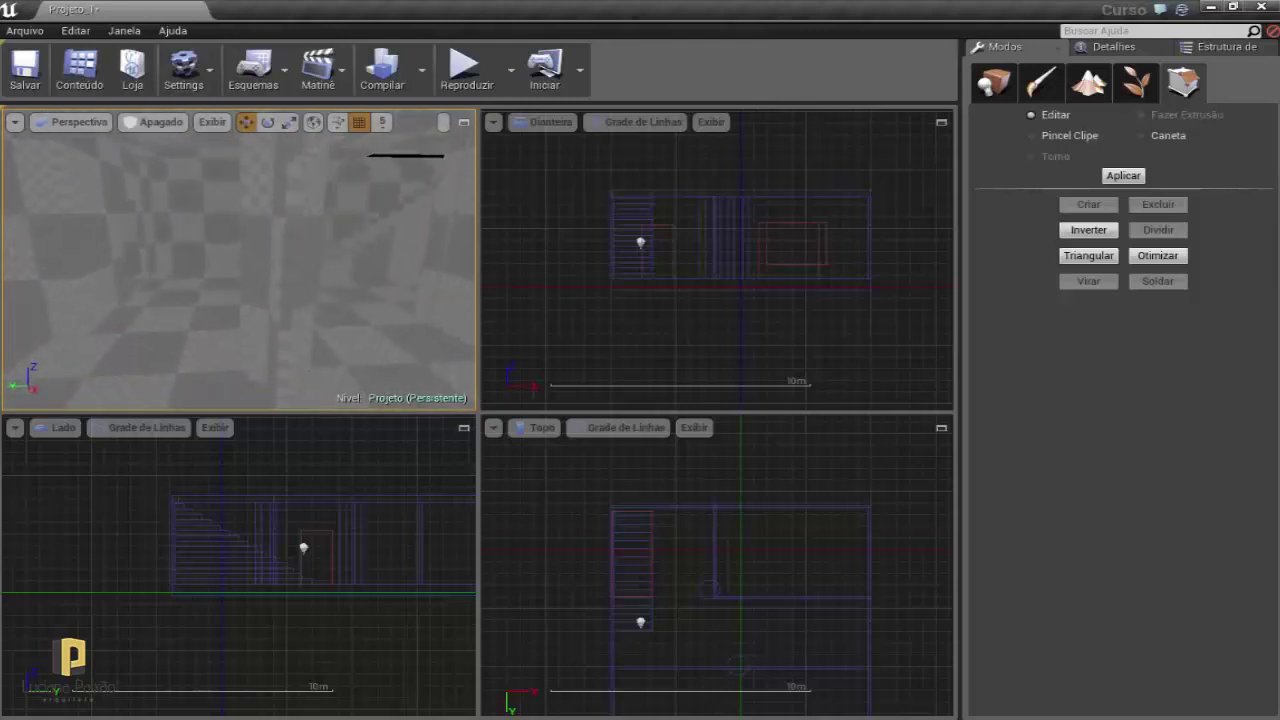
pyautogui.moveTo(318, 318); pyautogui.dragTo(300, 279, button='right')
pyautogui.click(227, 313)
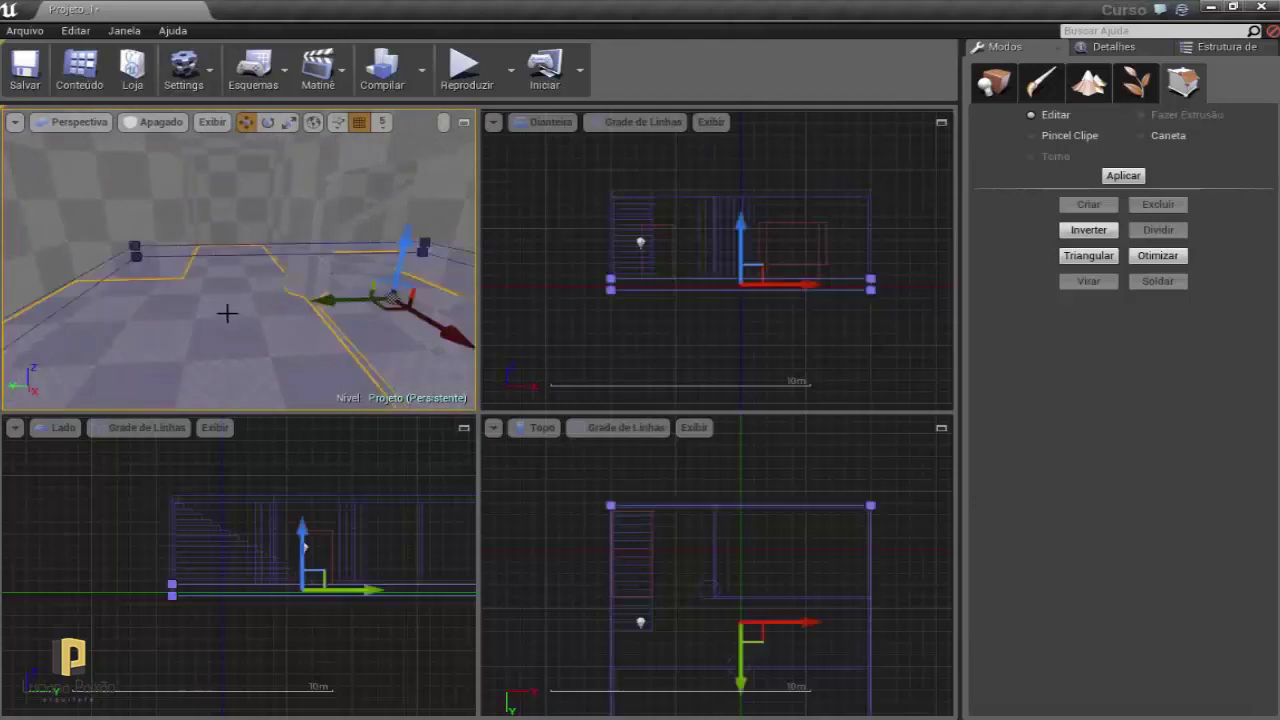
pyautogui.moveTo(392, 297); pyautogui.dragTo(414, 251)
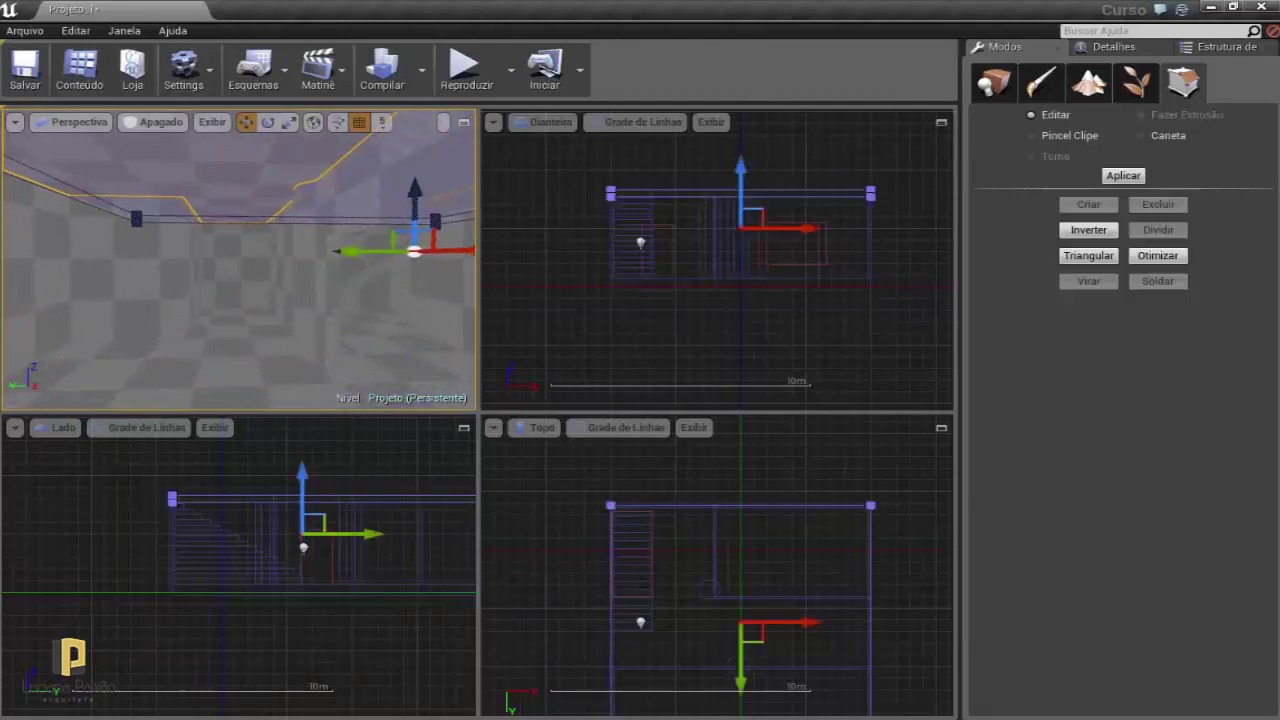
pyautogui.moveTo(414, 251); pyautogui.dragTo(131, 246, button='right')
pyautogui.click(153, 243)
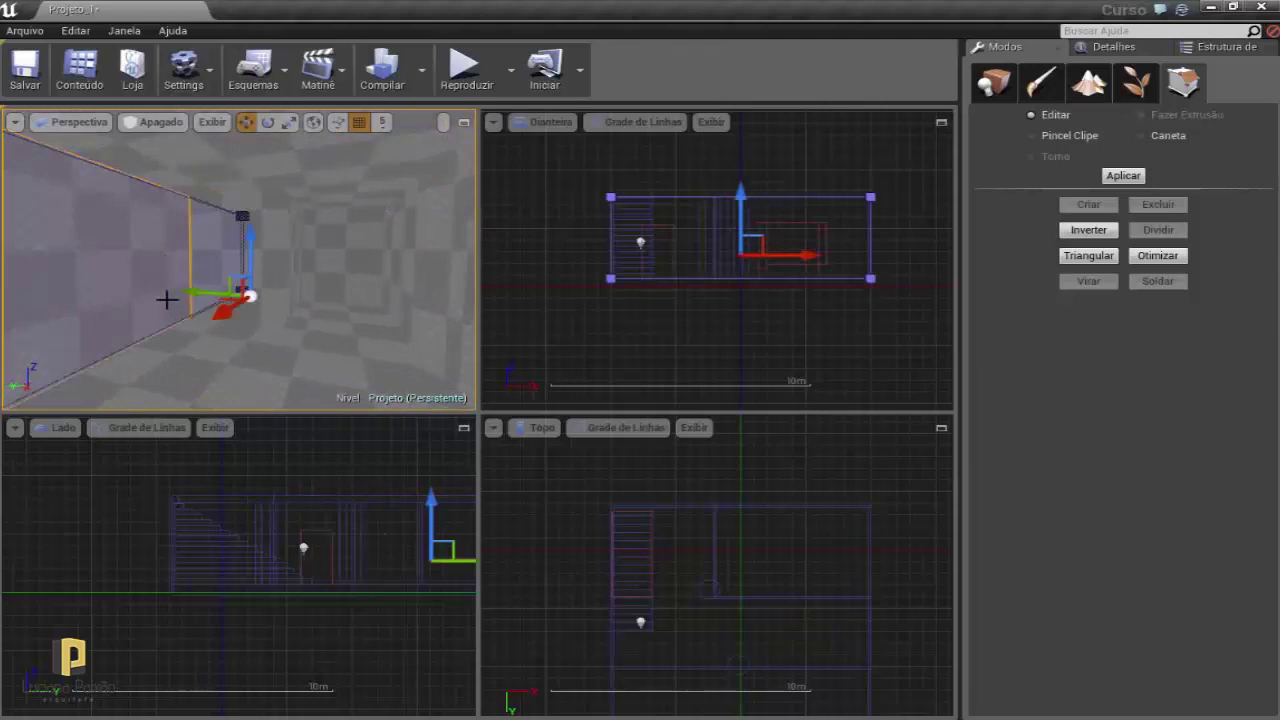
pyautogui.moveTo(166, 299)
pyautogui.mouseDown(button='right')
pyautogui.moveTo(215, 280)
pyautogui.moveTo(203, 328)
pyautogui.mouseUp(button='right')
pyautogui.click(203, 328)
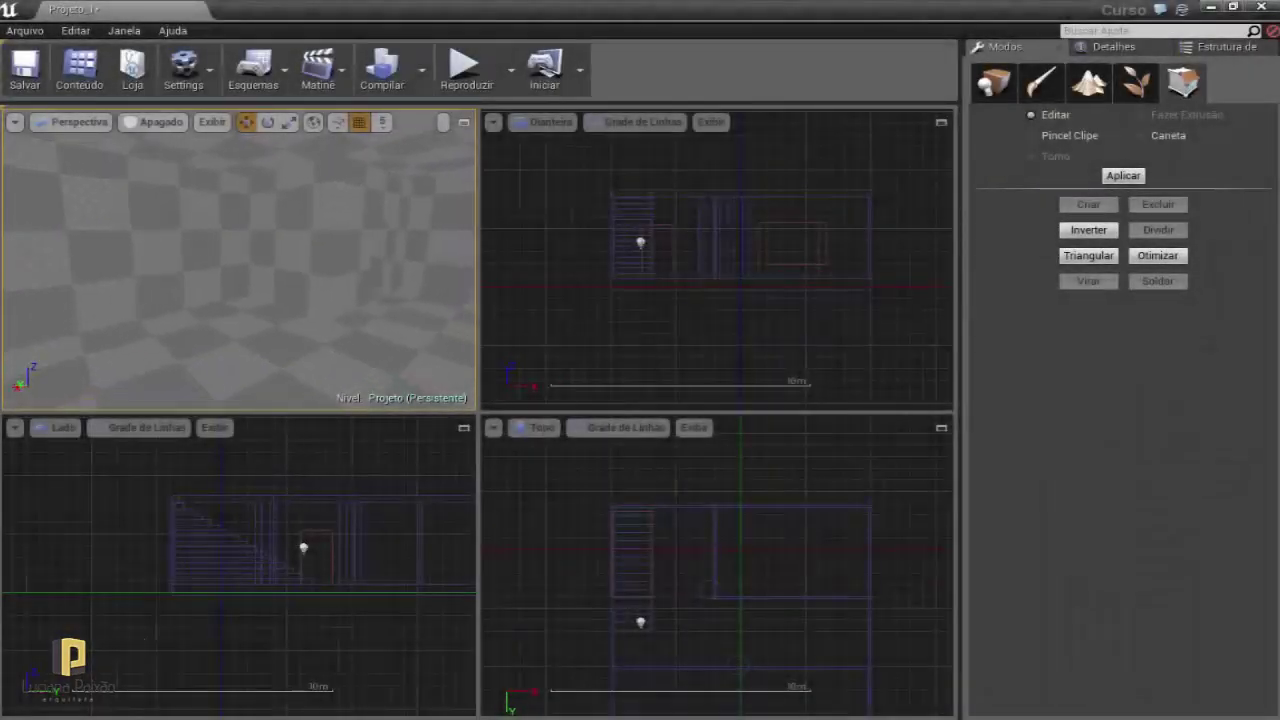
pyautogui.moveTo(240, 260)
pyautogui.mouseDown(button='right')
pyautogui.moveTo(300, 260)
pyautogui.moveTo(280, 260)
pyautogui.mouseUp(button='right')
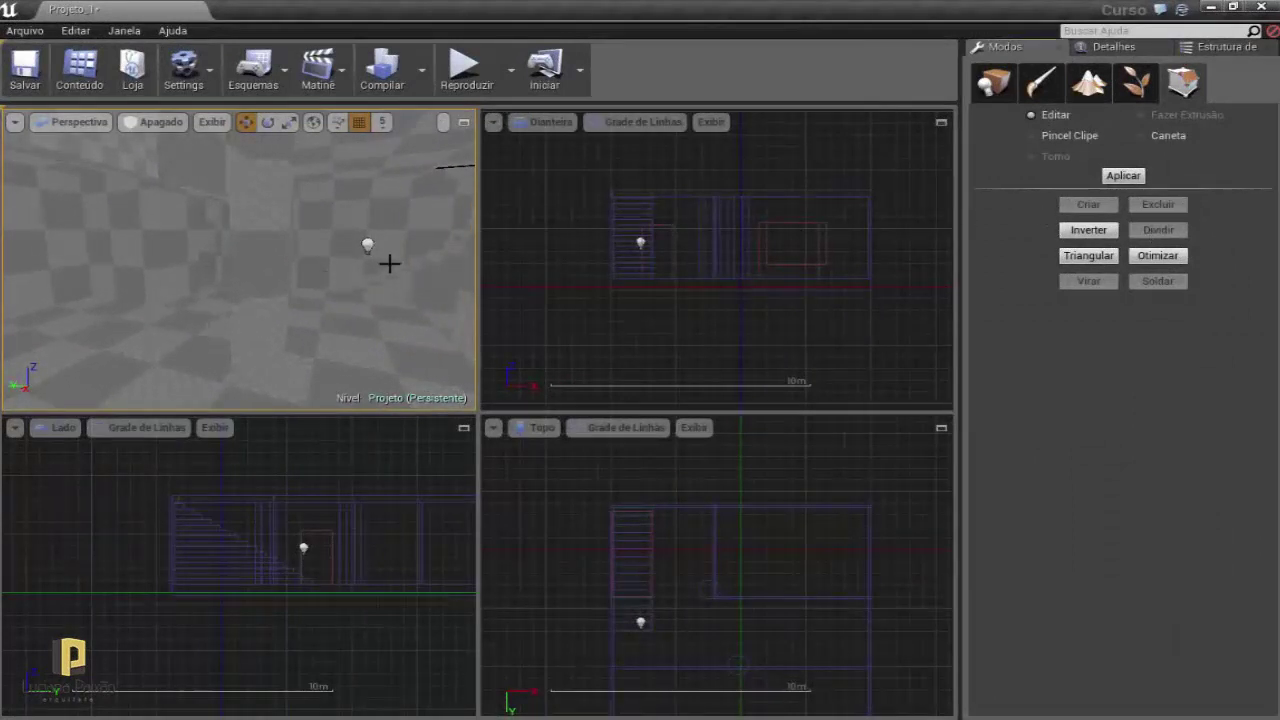
pyautogui.moveTo(389, 263)
pyautogui.mouseDown(button='right')
pyautogui.moveTo(340, 263)
pyautogui.moveTo(336, 238)
pyautogui.mouseUp(button='right')
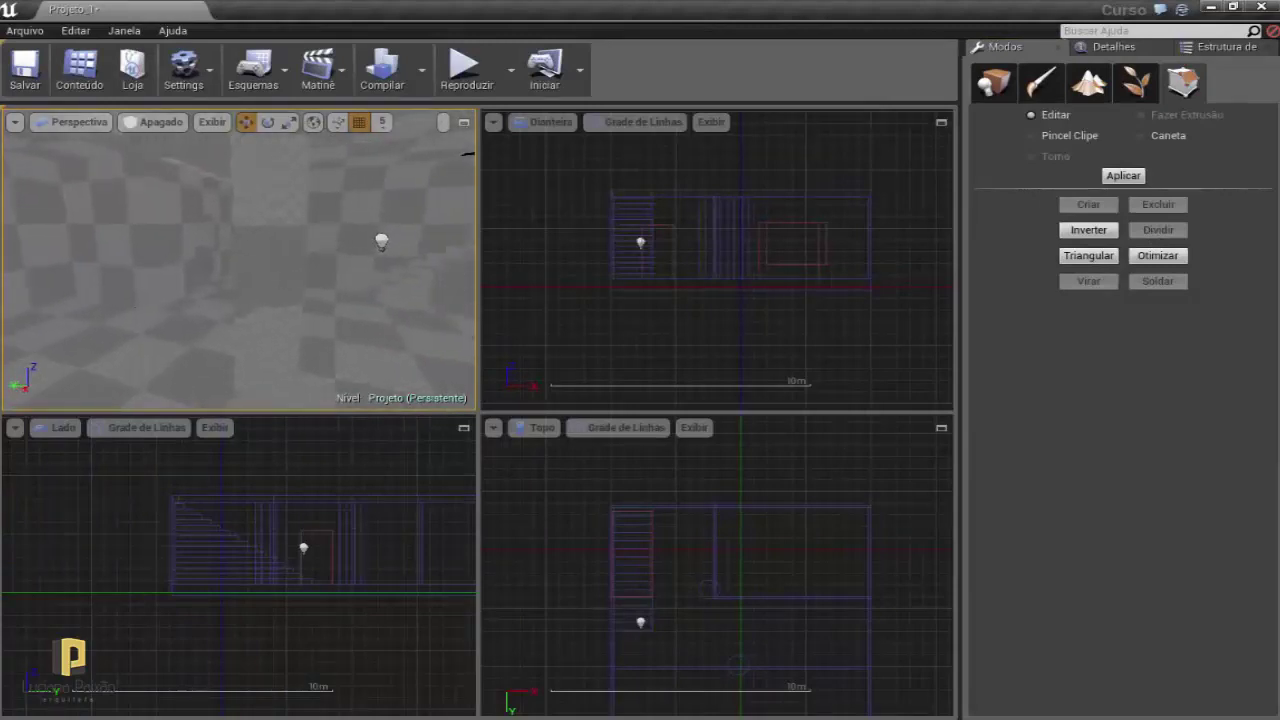
pyautogui.click(346, 235)
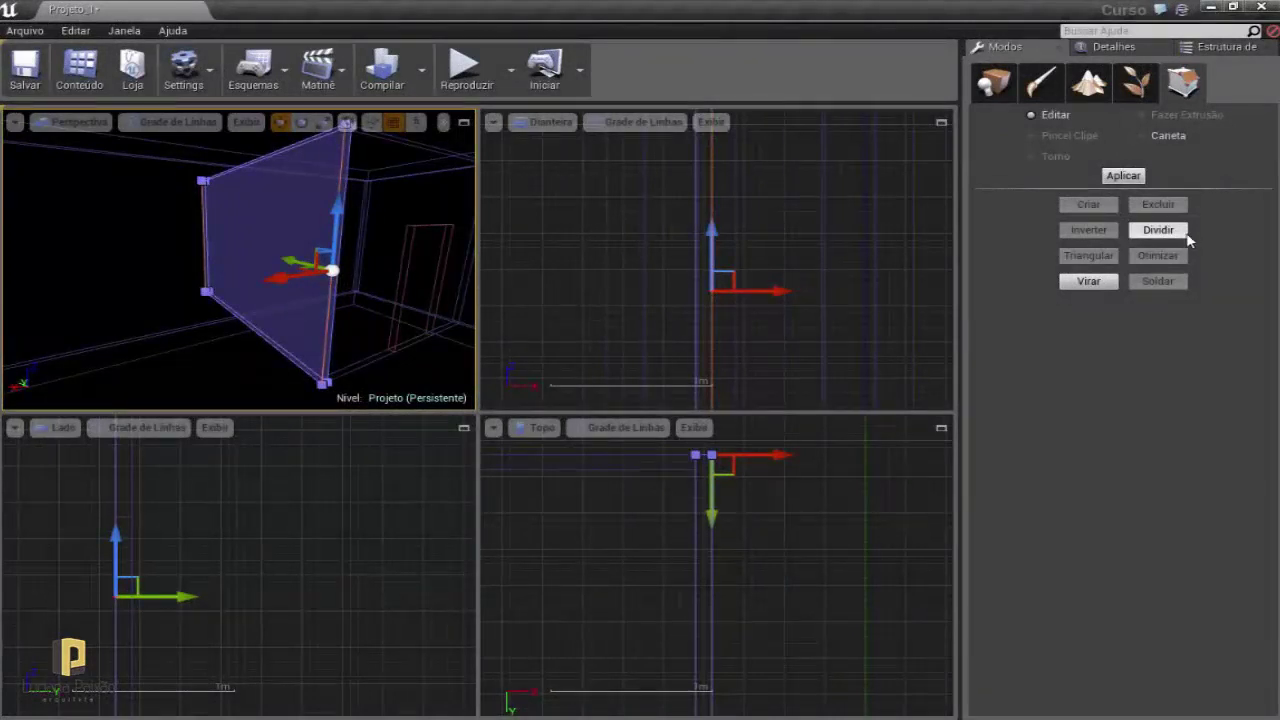
# Split the wall edge with Dividir, set grid snapping to 10, and box-select the wall's vertices.
pyautogui.click(1185, 233)
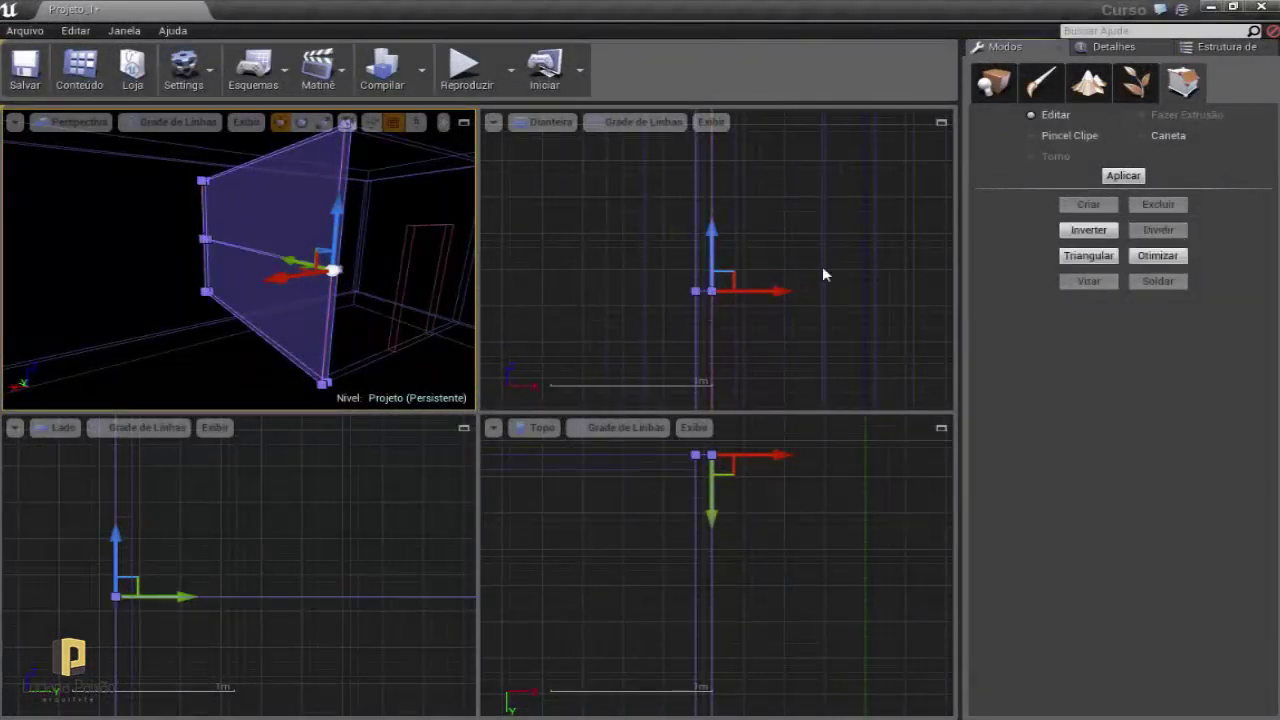
pyautogui.click(416, 121)
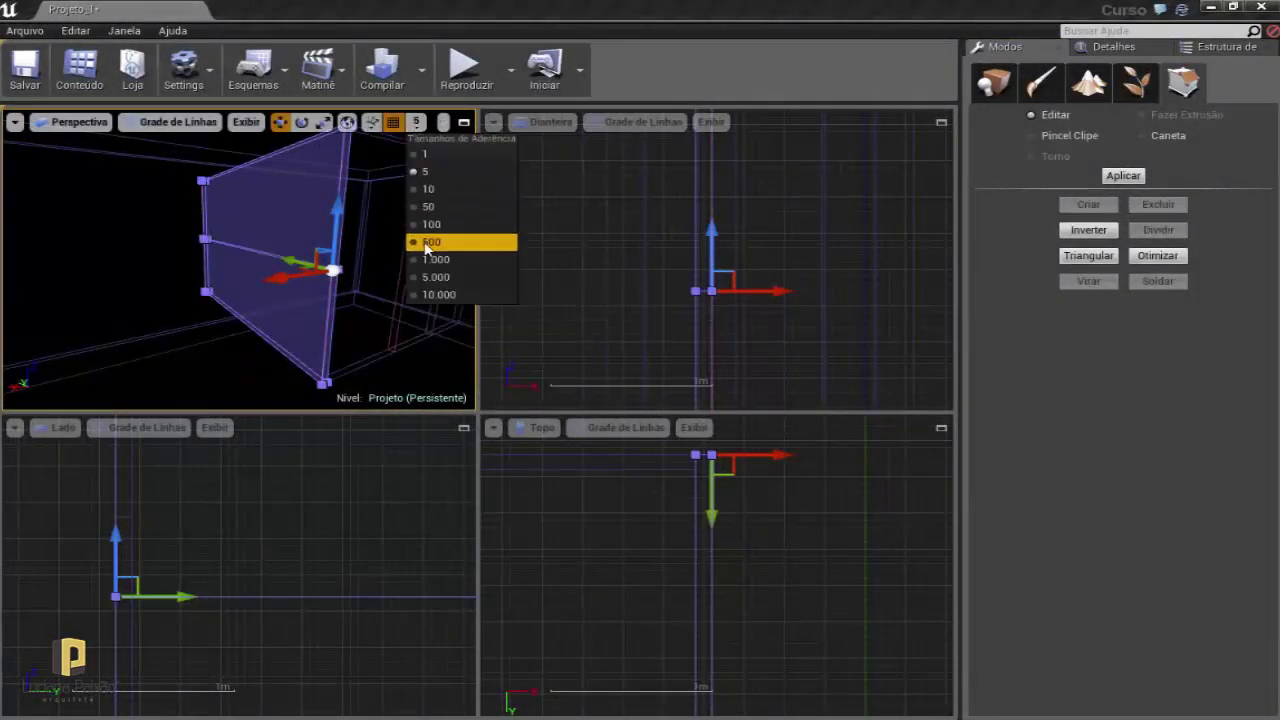
pyautogui.click(428, 189)
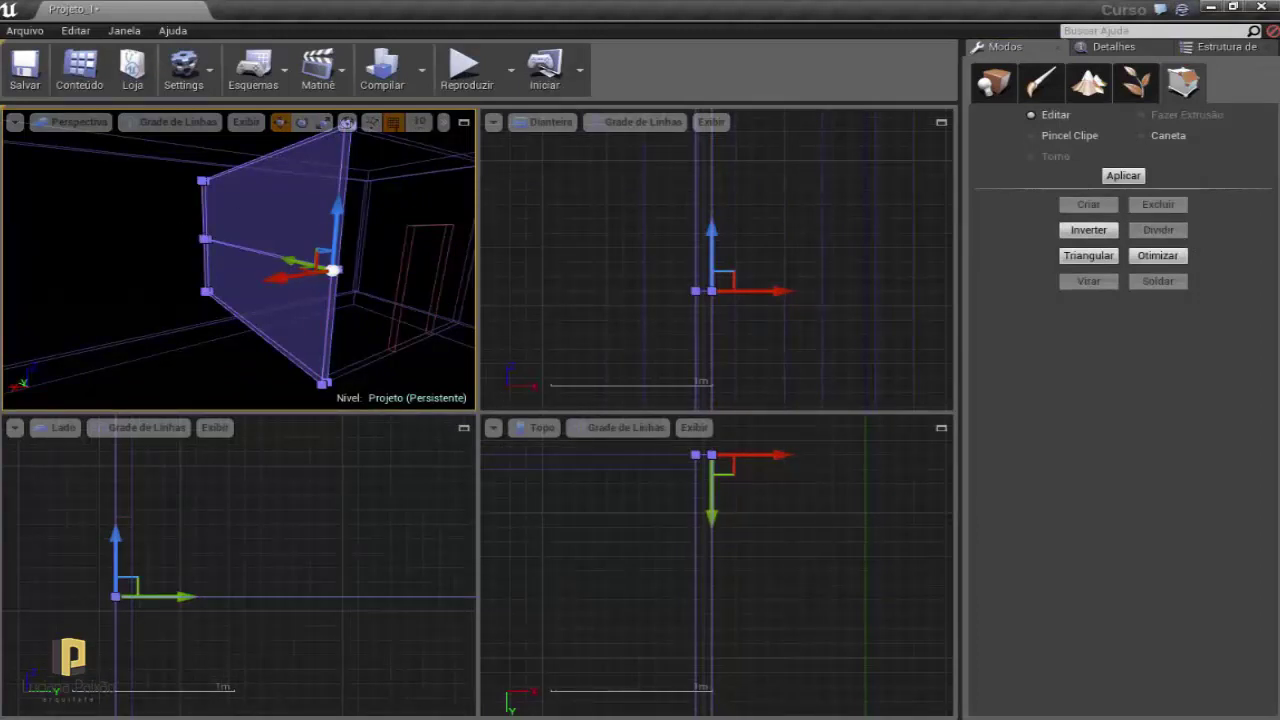
pyautogui.moveTo(664, 277); pyautogui.dragTo(730, 310)
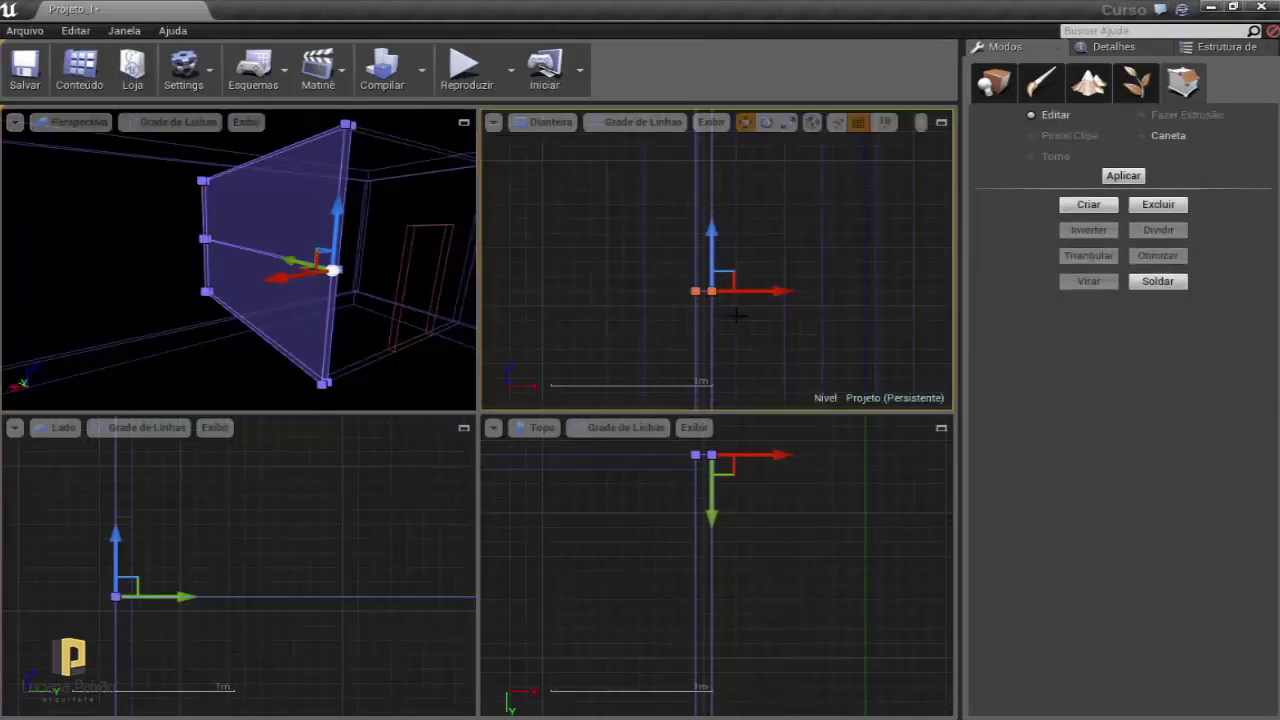
pyautogui.scroll(-2, 803, 234)
pyautogui.moveTo(789, 150); pyautogui.dragTo(734, 185, button='right')
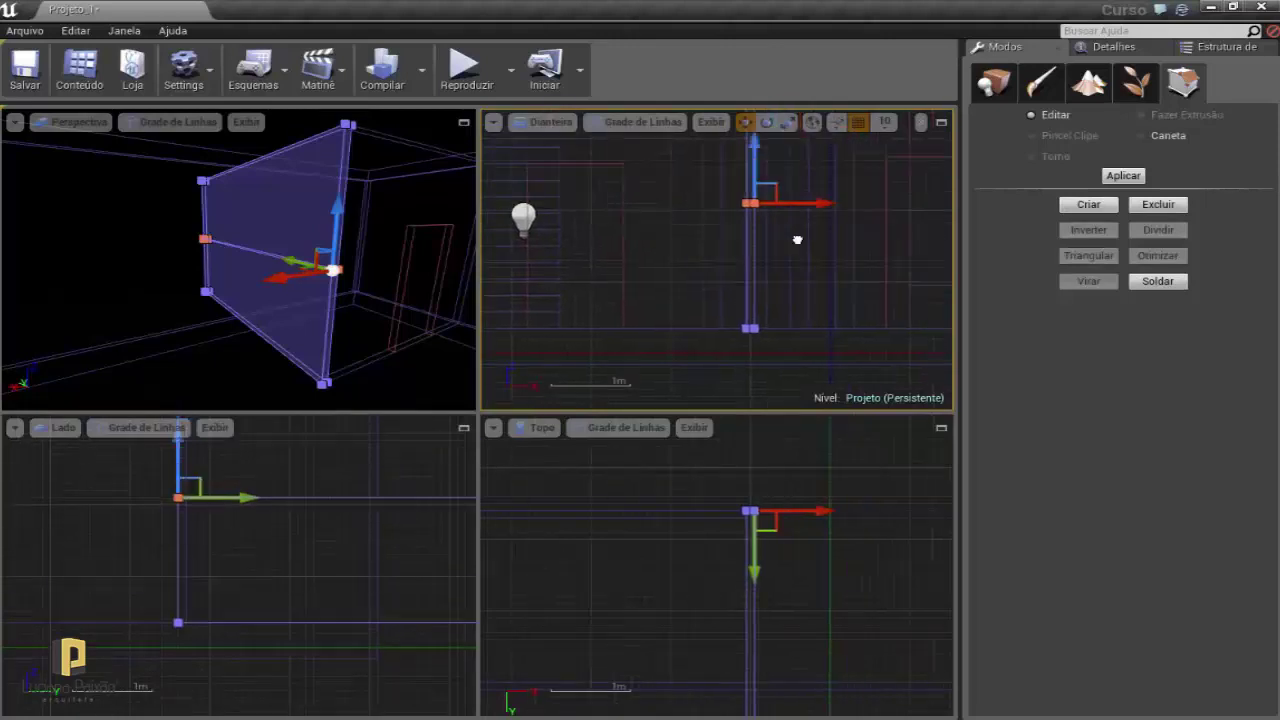
# Select the vertex near the wall's bottom and drag it along Z in the Front view.
pyautogui.click(735, 349)
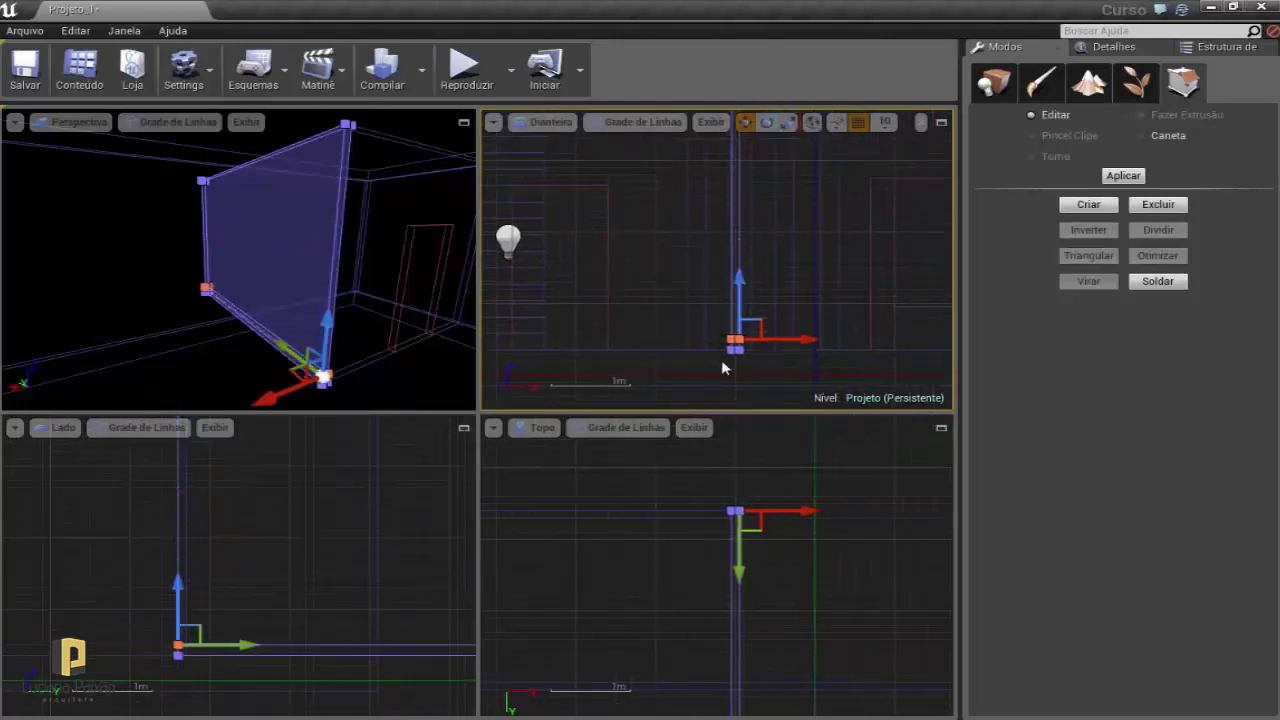
pyautogui.scroll(5, 760, 335)
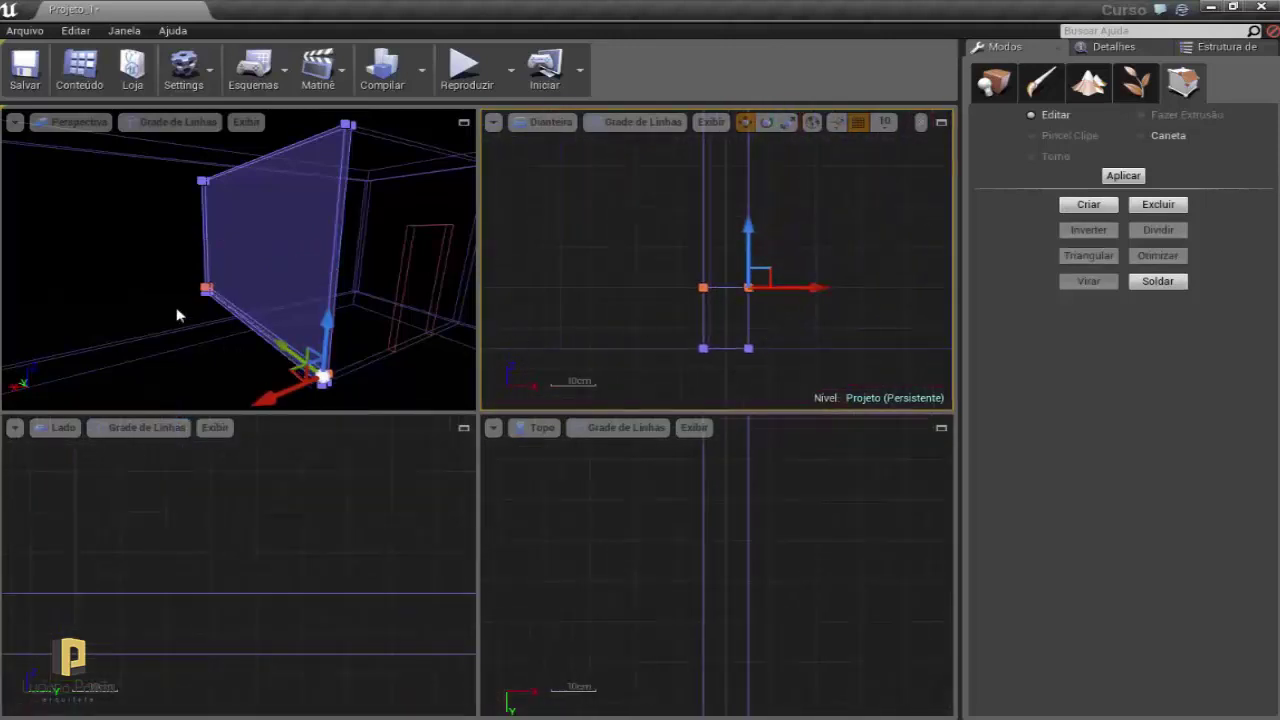
pyautogui.moveTo(176, 315)
pyautogui.mouseDown(button='right')
pyautogui.moveTo(190, 300)
pyautogui.moveTo(163, 294)
pyautogui.mouseUp(button='right')
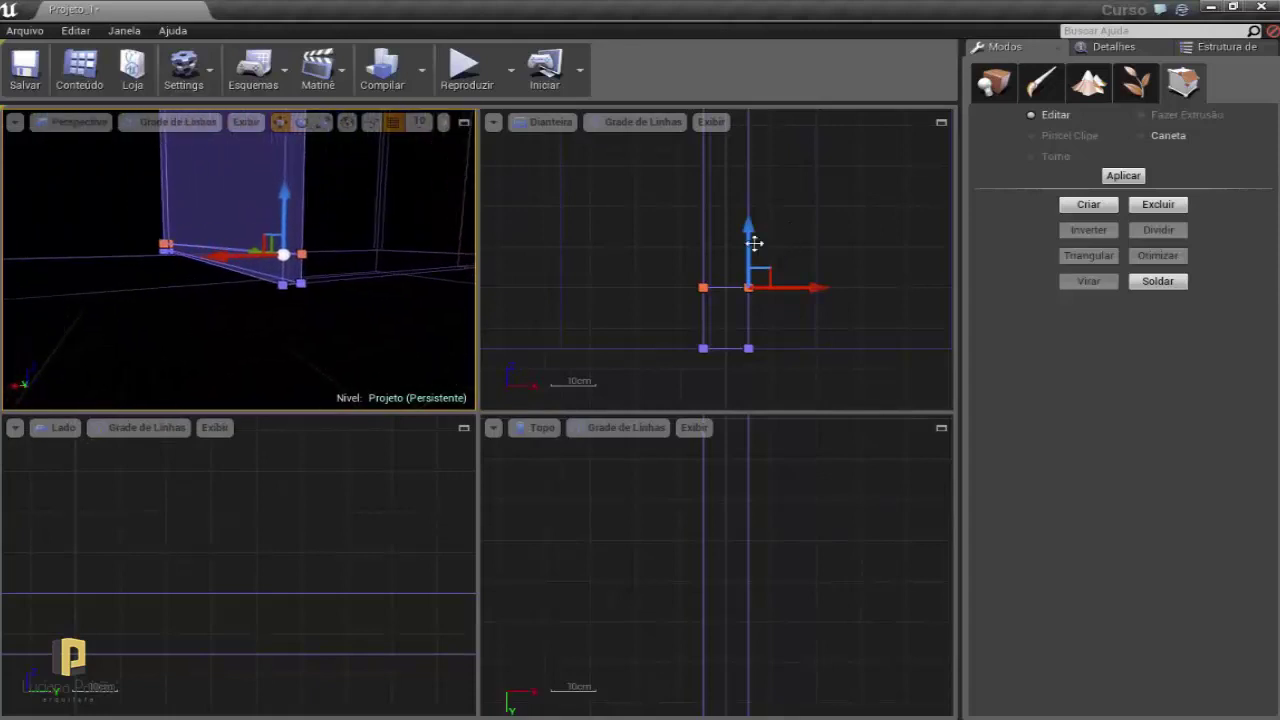
pyautogui.moveTo(754, 243); pyautogui.dragTo(752, 202)
pyautogui.moveTo(379, 310); pyautogui.dragTo(390, 300, button='right')
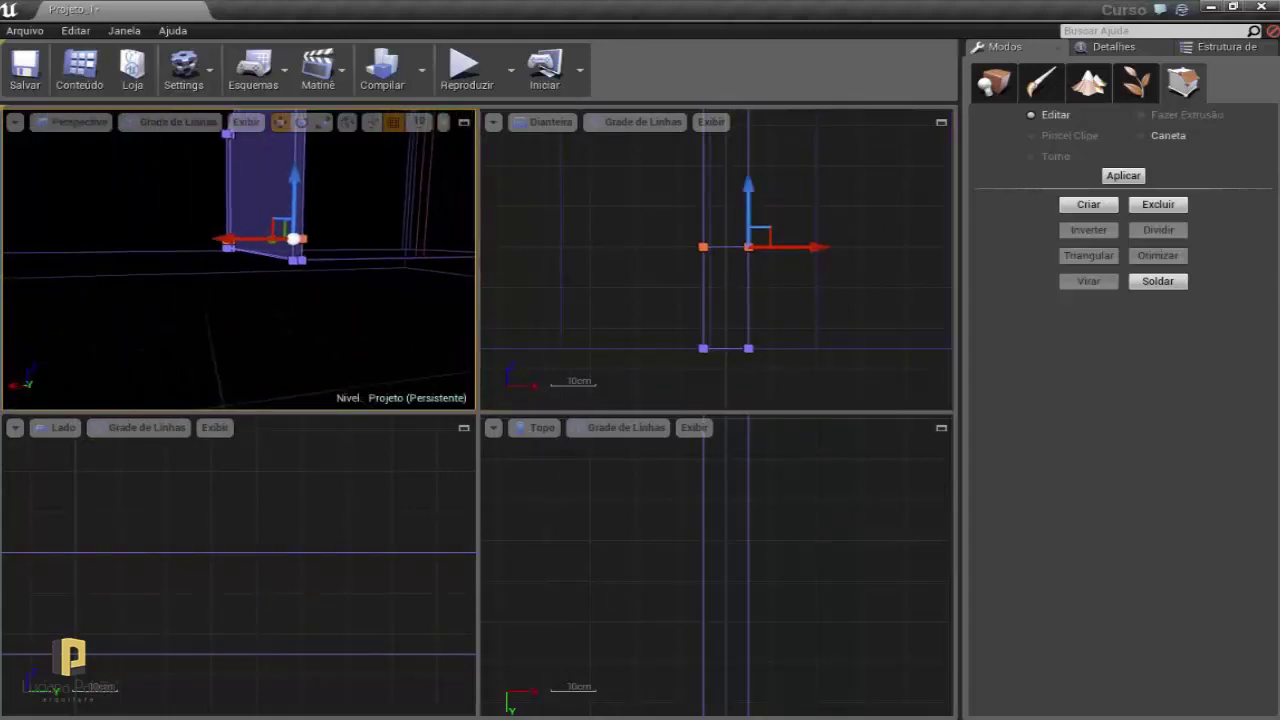
pyautogui.moveTo(740, 214); pyautogui.dragTo(737, 174)
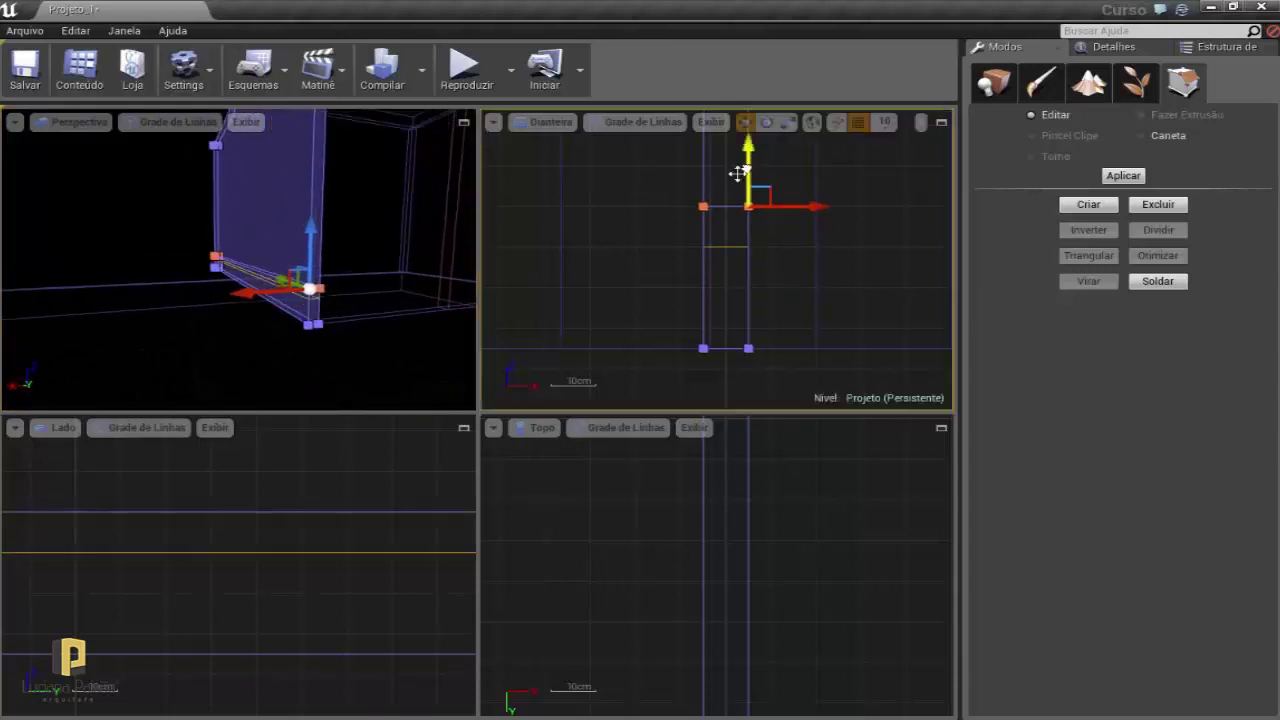
pyautogui.moveTo(234, 258); pyautogui.dragTo(160, 262, button='right')
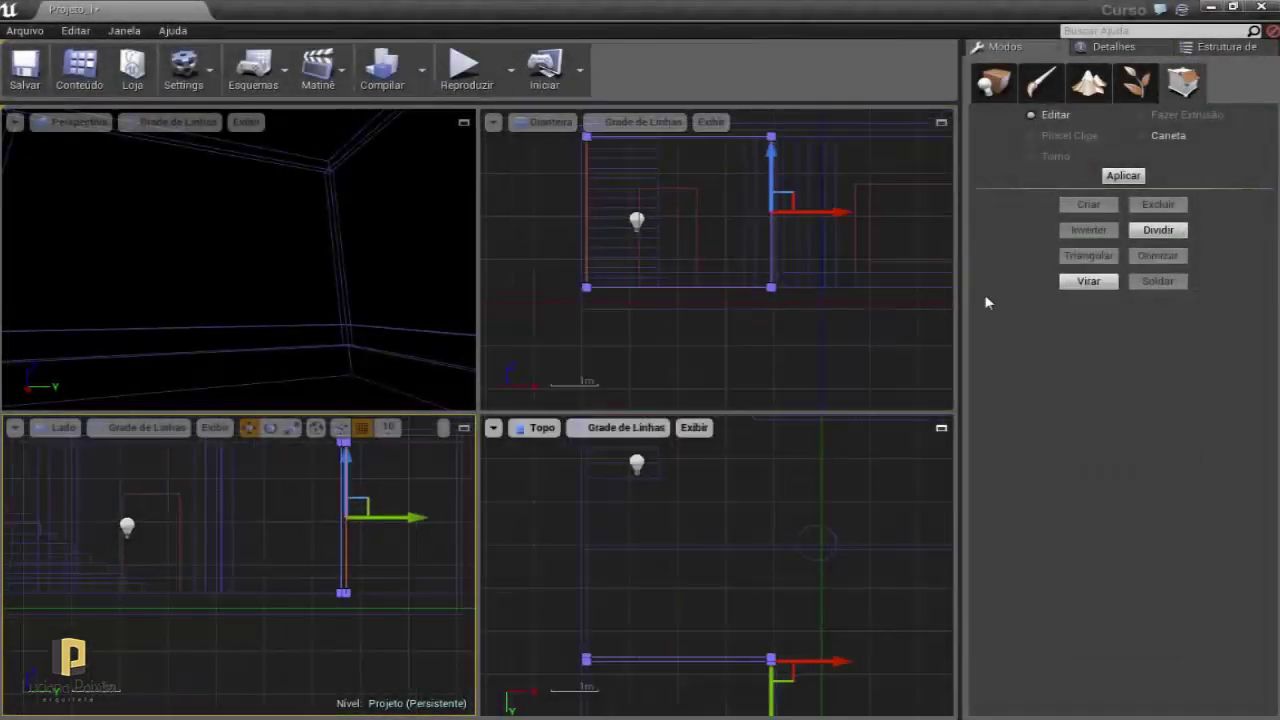
# Split the brush edge again, try lowering the top vertices, undo, and frame the wall face.
pyautogui.click(1157, 230)
pyautogui.scroll(5, 304, 548)
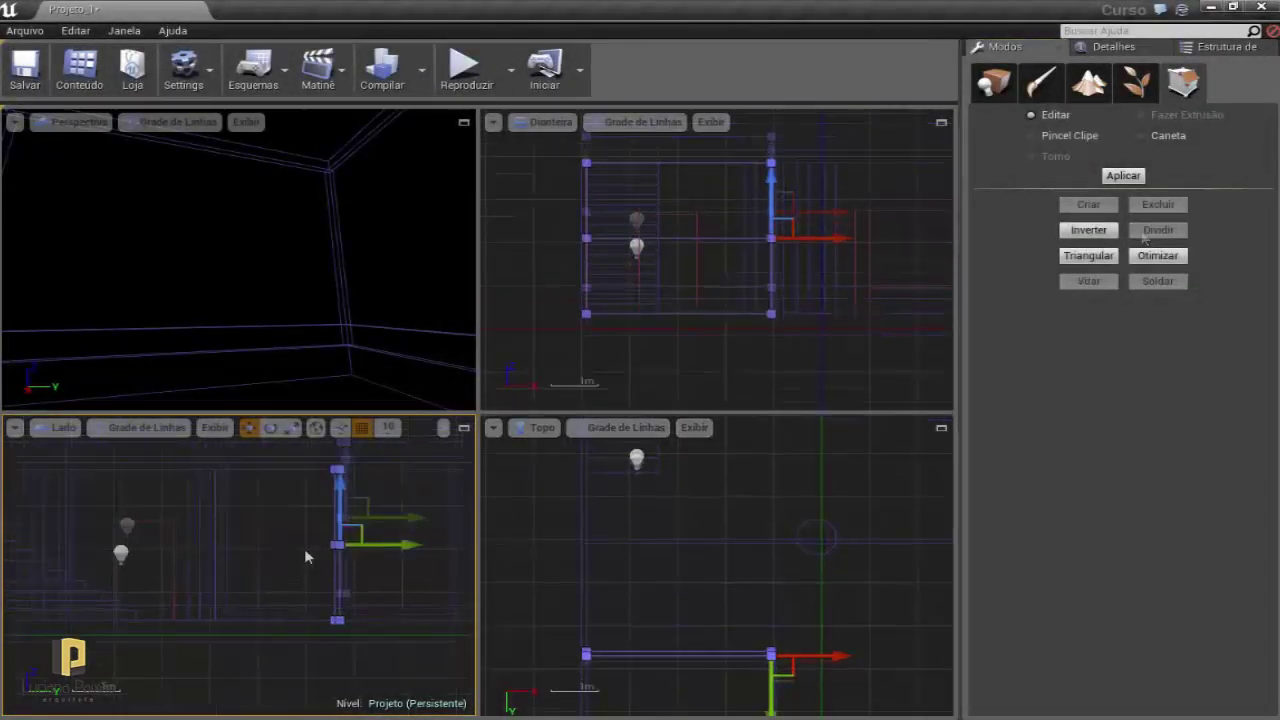
pyautogui.moveTo(389, 553); pyautogui.dragTo(391, 556)
pyautogui.moveTo(391, 556)
pyautogui.mouseDown(button='right')
pyautogui.moveTo(131, 554)
pyautogui.moveTo(320, 463)
pyautogui.mouseUp(button='right')
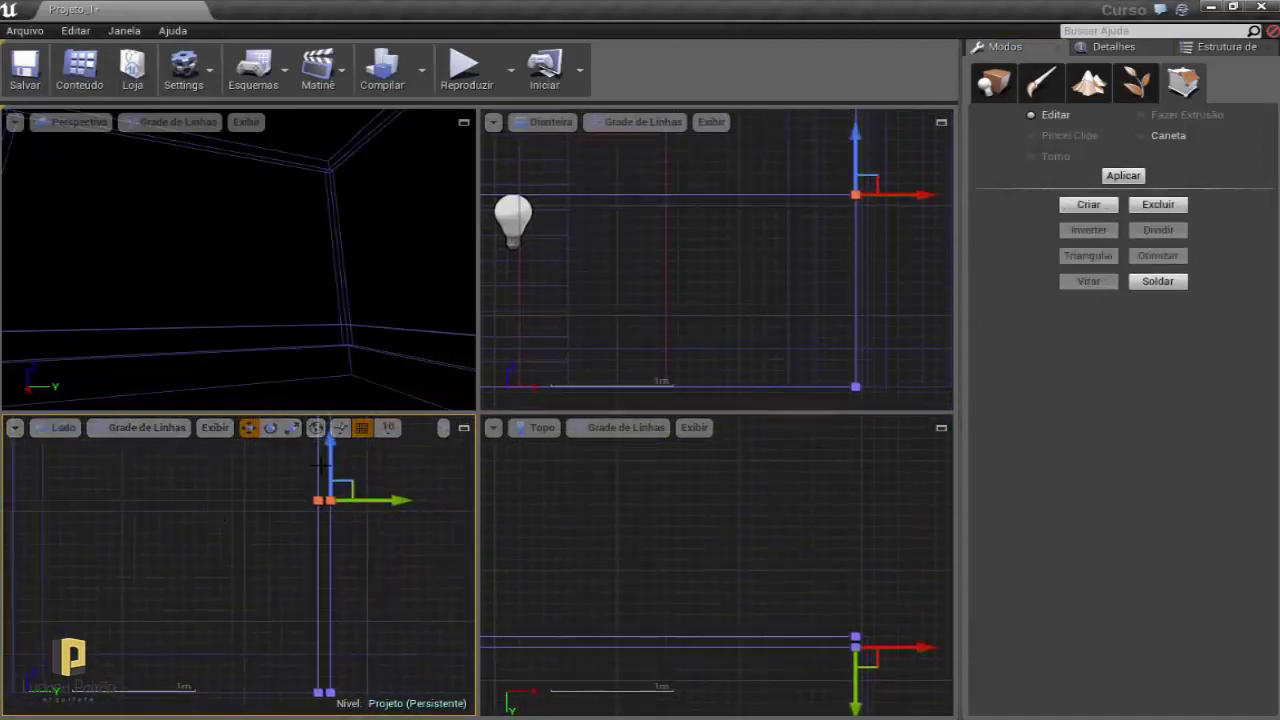
pyautogui.click(332, 530)
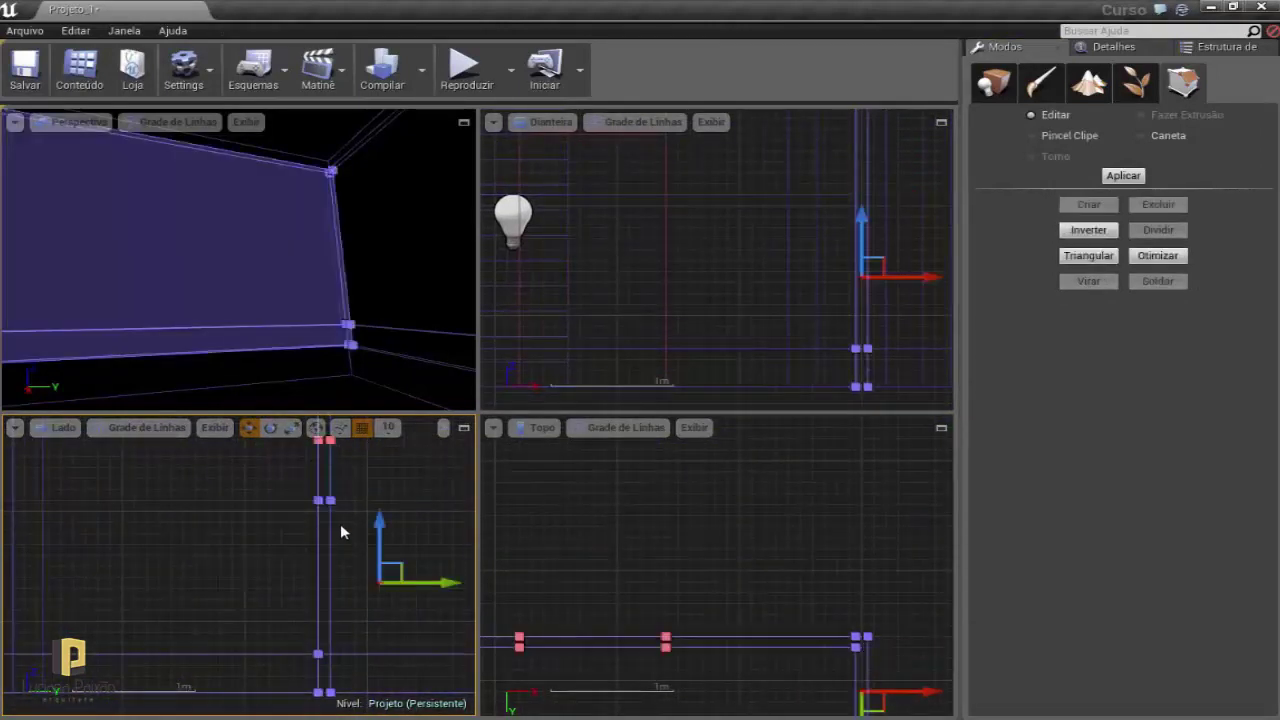
pyautogui.click(288, 500)
pyautogui.click(327, 511)
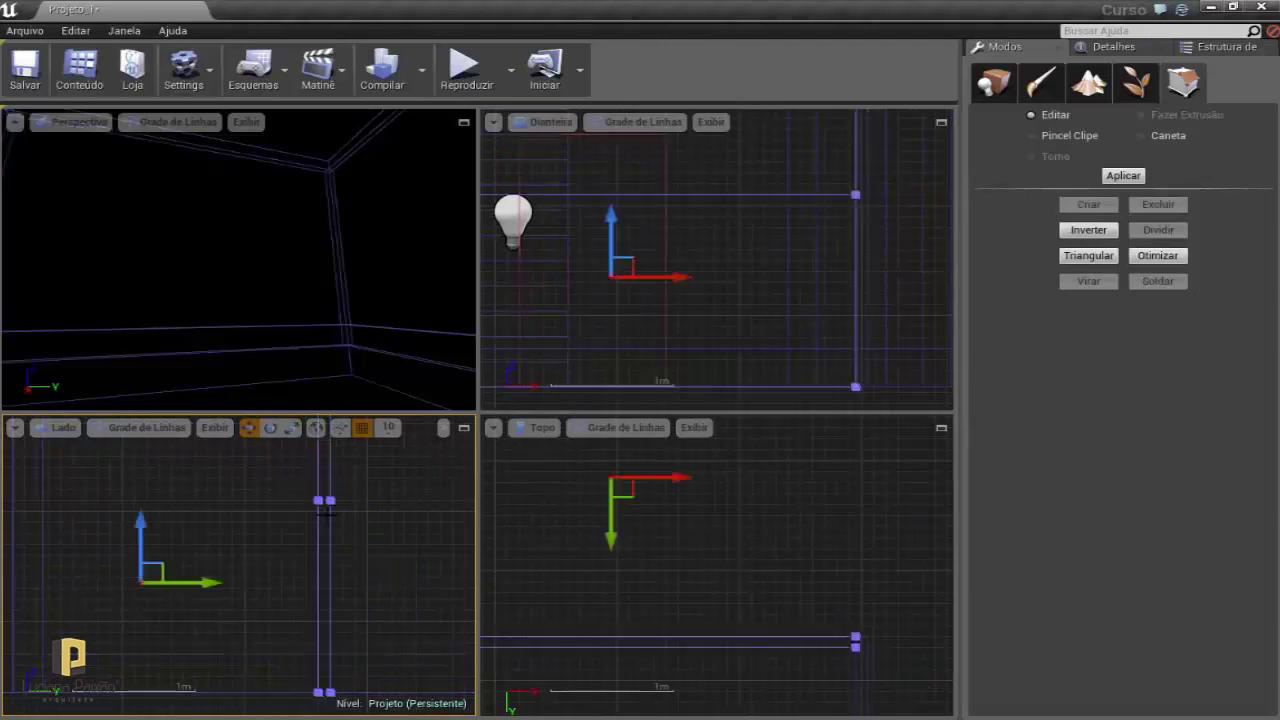
pyautogui.moveTo(368, 532); pyautogui.dragTo(368, 532)
pyautogui.moveTo(330, 465); pyautogui.dragTo(340, 622)
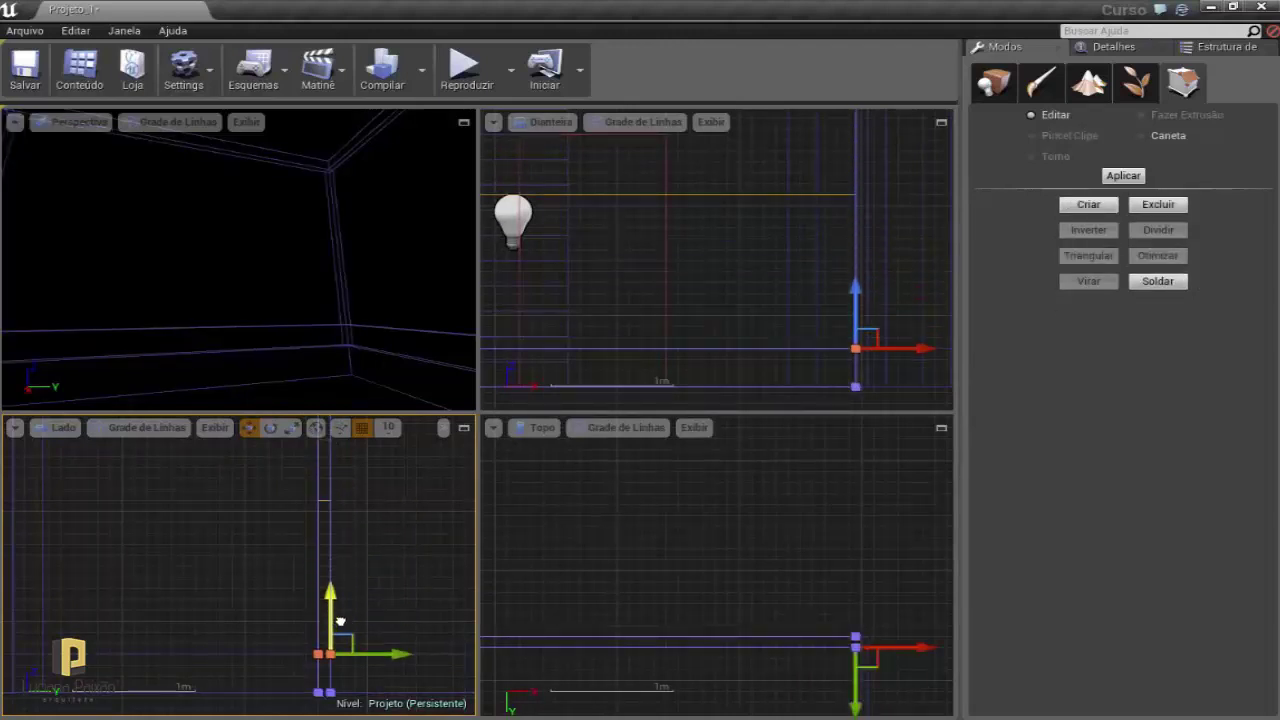
pyautogui.hotkey('ctrl', 'z')
pyautogui.press('f')
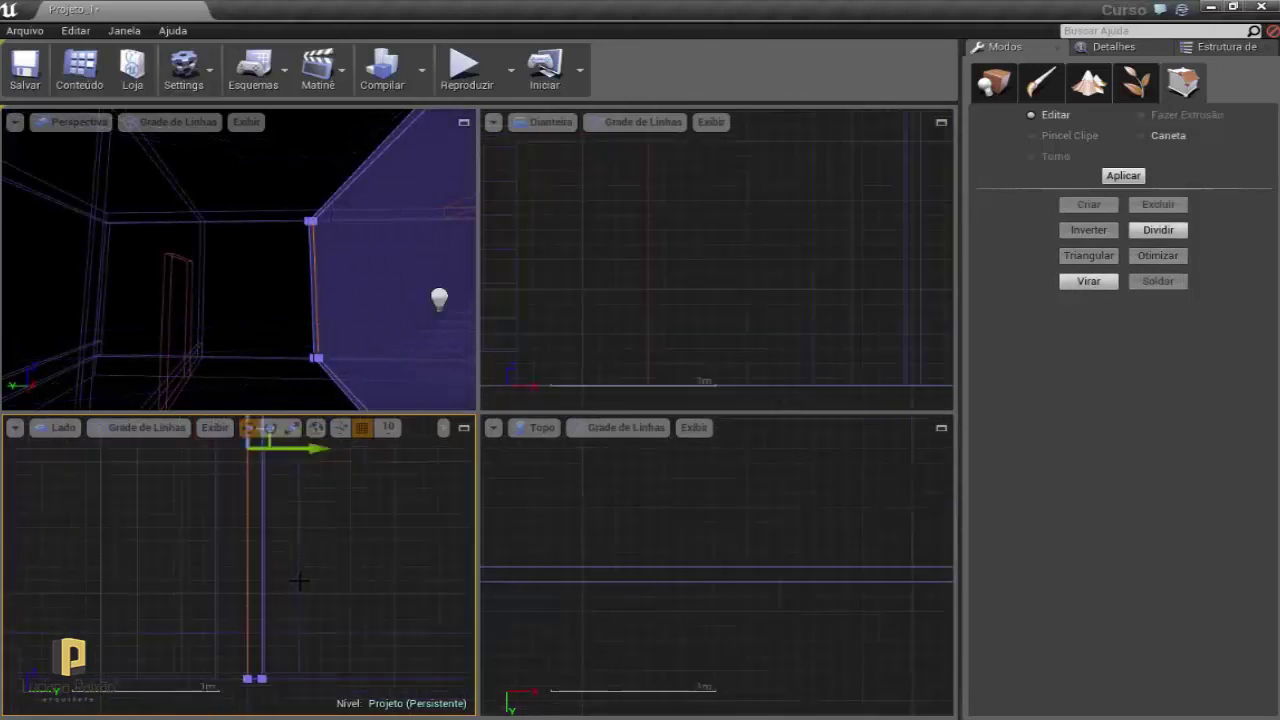
# Split the wall face with a new edge and drag the new vertex down in the Lado view.
pyautogui.click(1158, 230)
pyautogui.moveTo(258, 505); pyautogui.dragTo(302, 532)
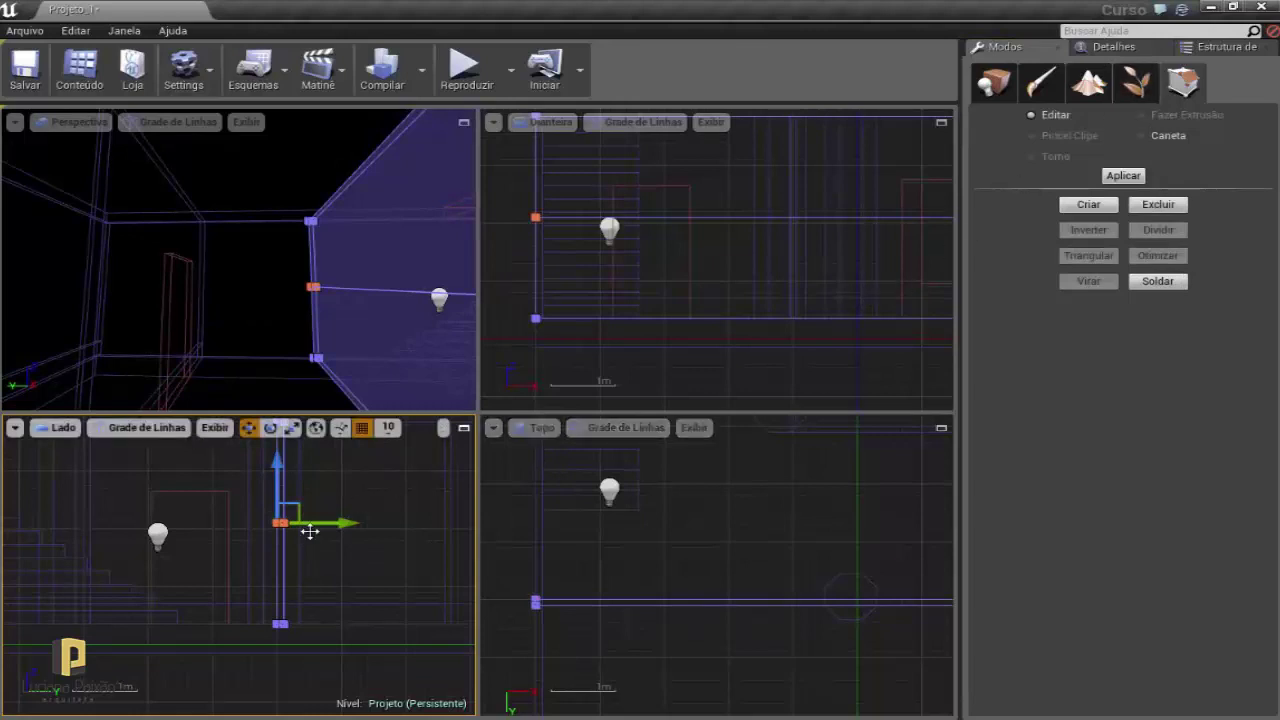
pyautogui.scroll(4, 328, 543)
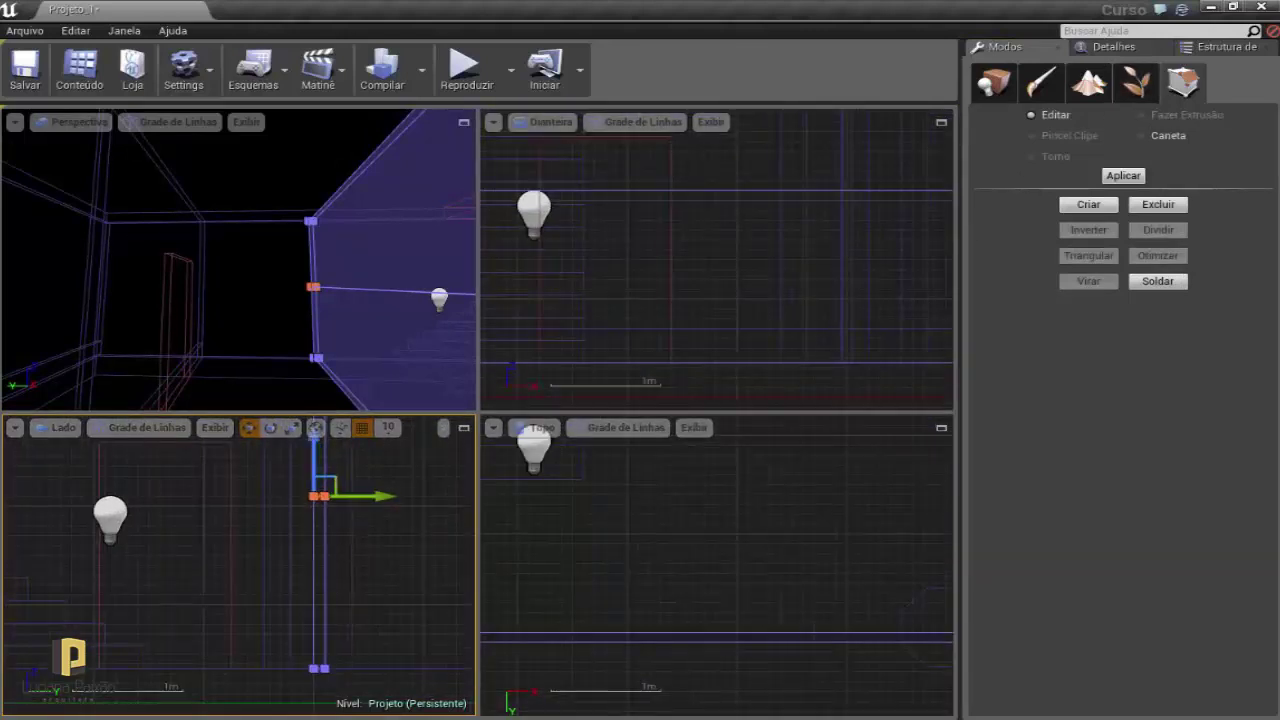
pyautogui.moveTo(319, 455); pyautogui.dragTo(306, 467, button='right')
pyautogui.moveTo(297, 461); pyautogui.dragTo(320, 604)
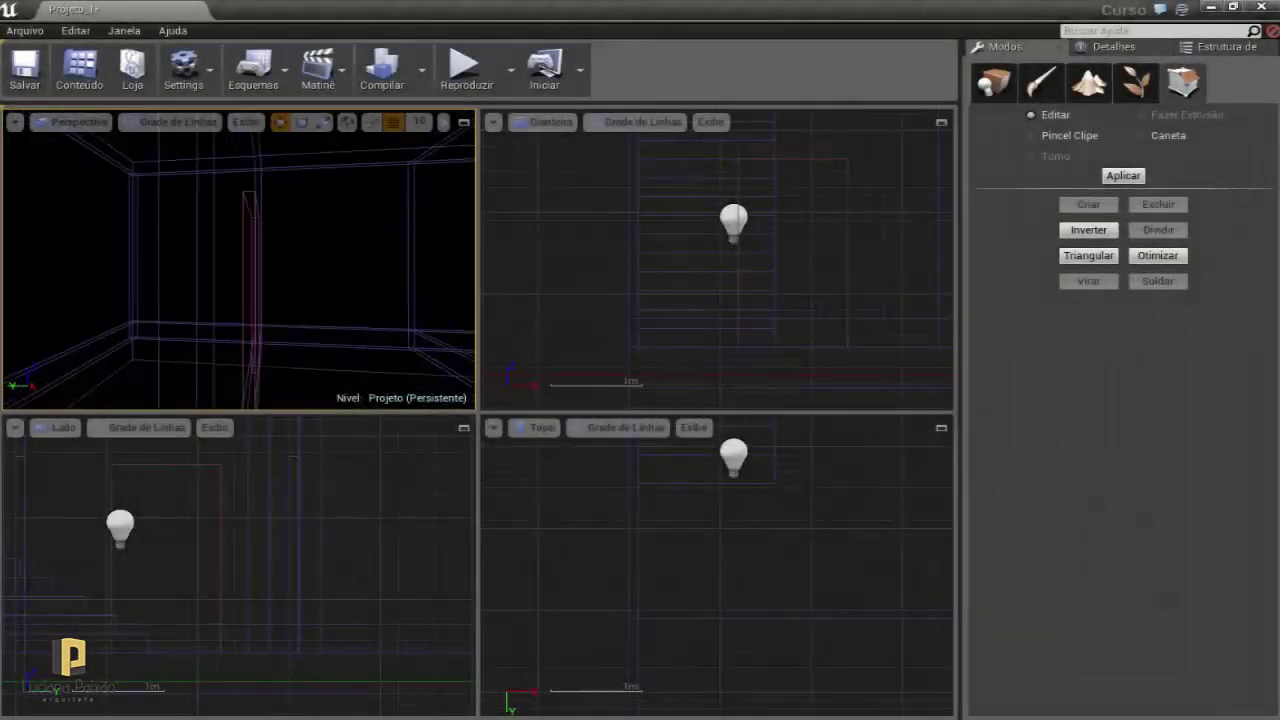
pyautogui.moveTo(238, 260)
pyautogui.mouseDown(button='right')
pyautogui.moveTo(260, 260)
pyautogui.moveTo(276, 240)
pyautogui.mouseUp(button='right')
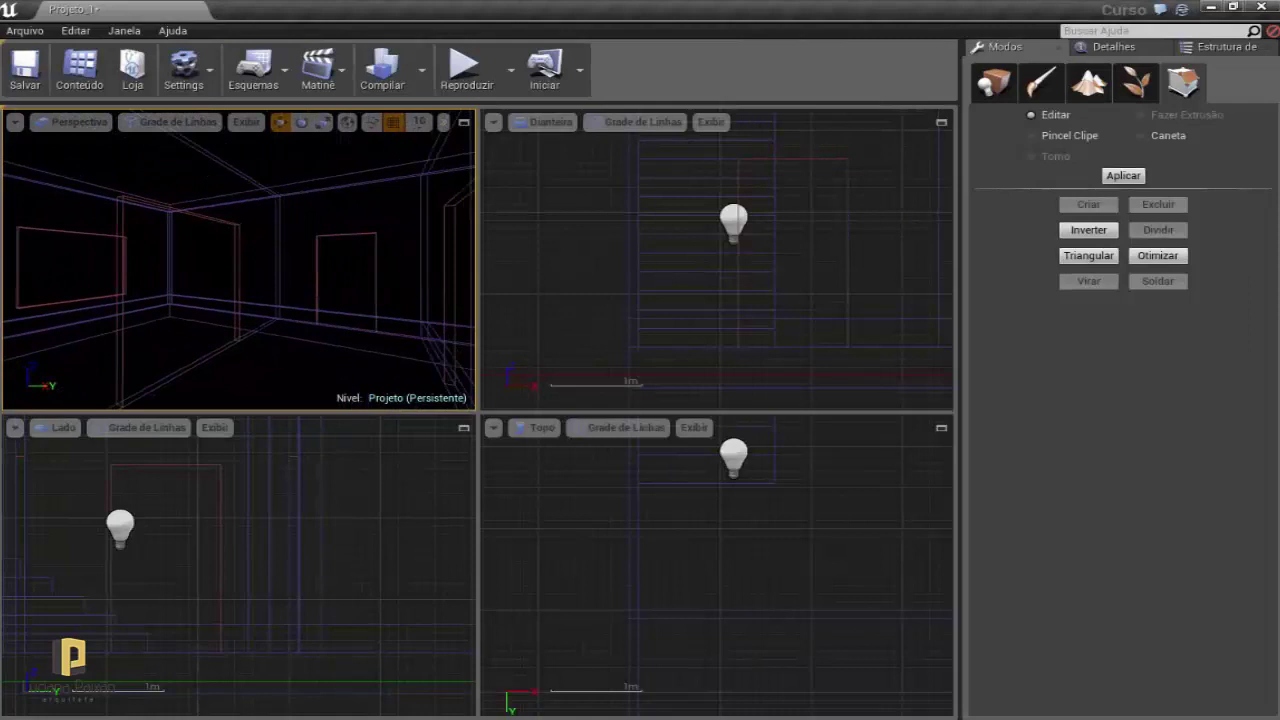
# Select another wall brush, Dividir its vertical edge in the Lado view, then select and clear the new vertex.
pyautogui.click(258, 347)
pyautogui.moveTo(162, 594); pyautogui.dragTo(328, 560, button='right')
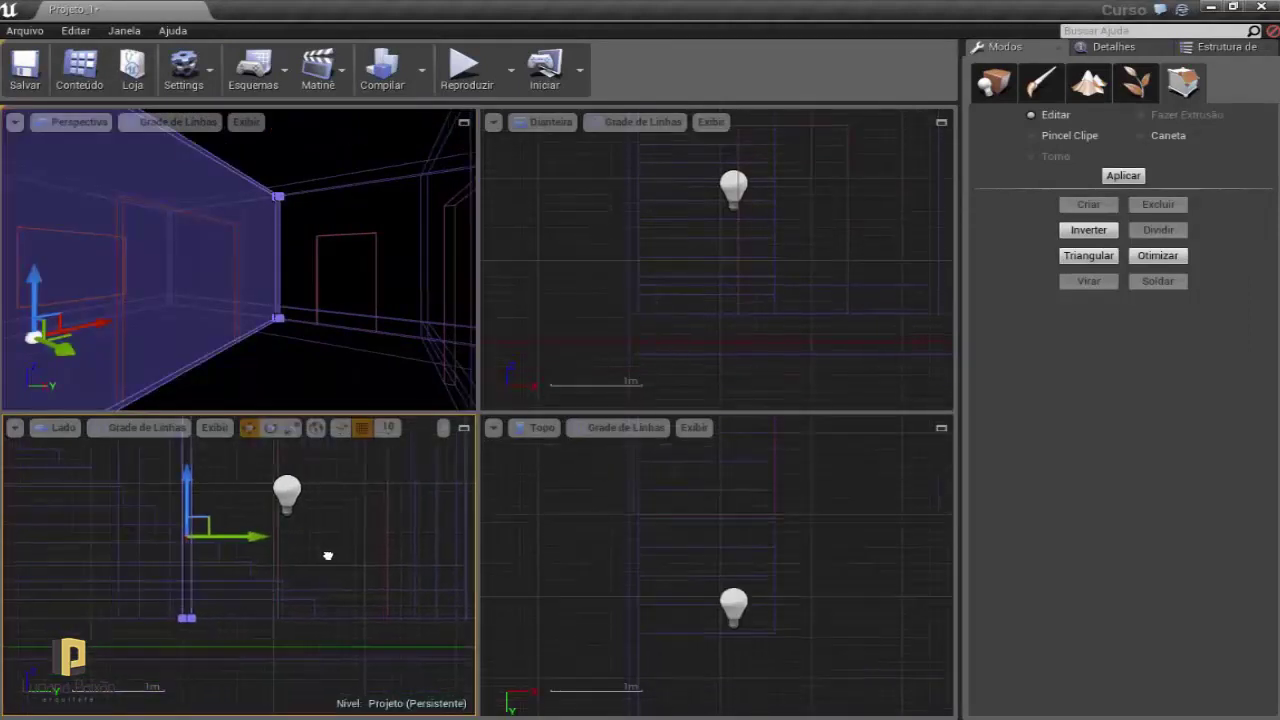
pyautogui.scroll(3, 220, 540)
pyautogui.click(220, 537)
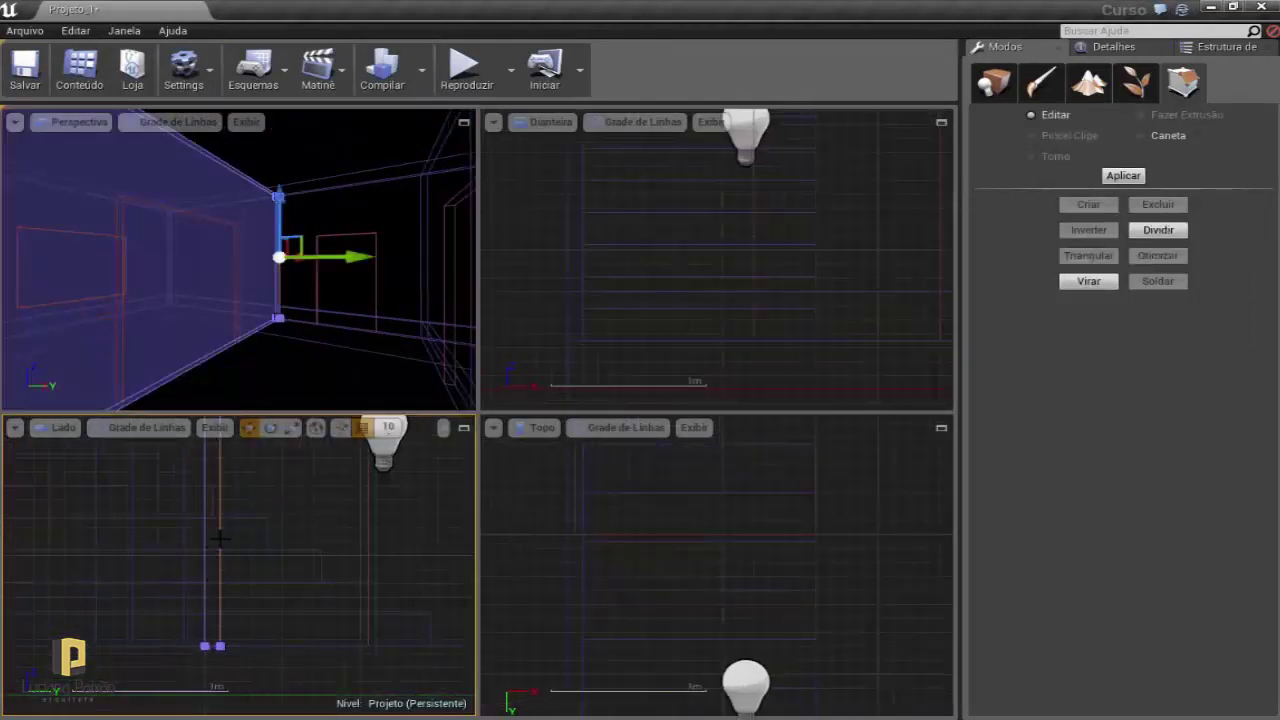
pyautogui.click(1157, 230)
pyautogui.press('f')
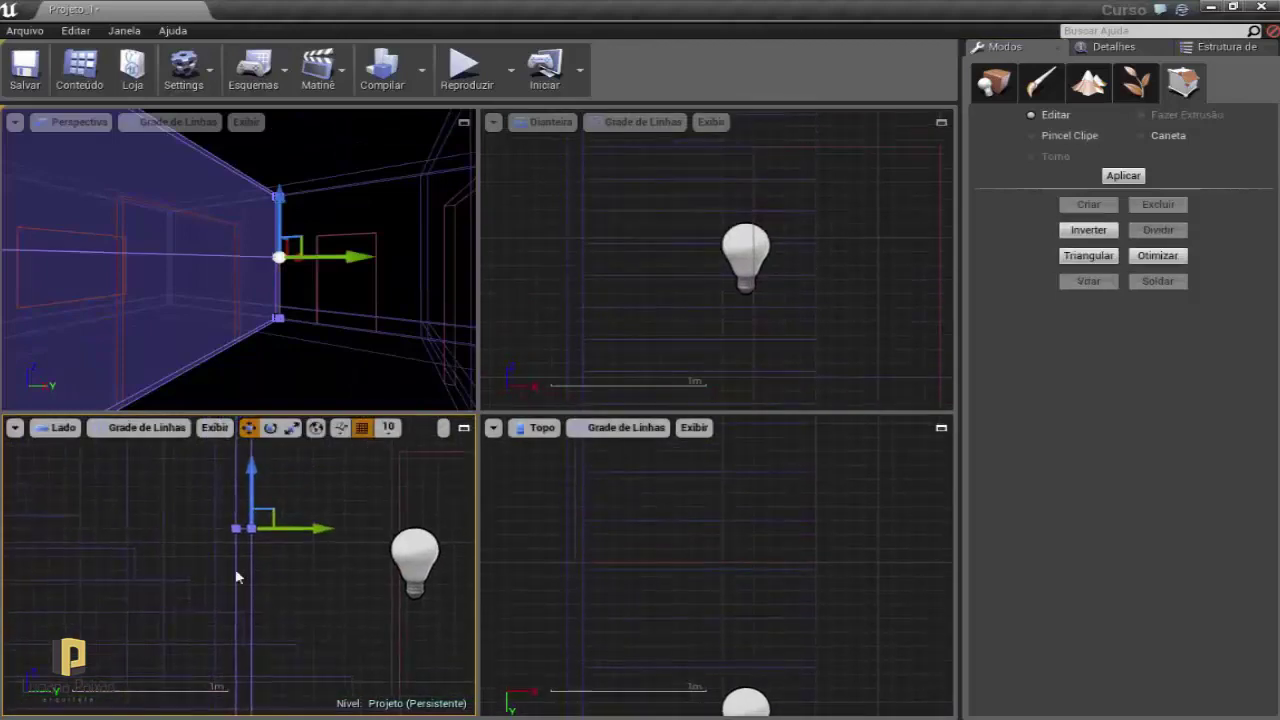
pyautogui.click(247, 532)
pyautogui.moveTo(250, 540); pyautogui.dragTo(273, 553, button='right')
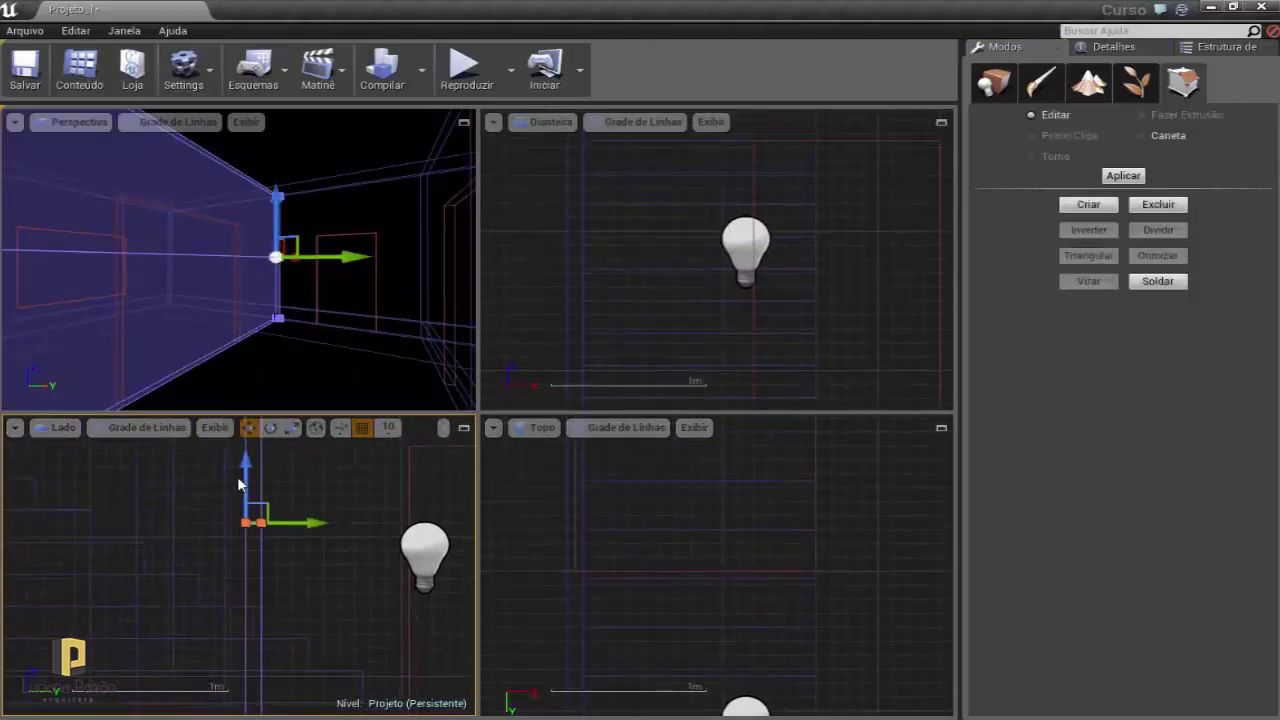
pyautogui.click(250, 300)
pyautogui.moveTo(250, 300)
pyautogui.mouseDown(button='right')
pyautogui.moveTo(300, 280)
pyautogui.moveTo(240, 260)
pyautogui.moveTo(300, 260)
pyautogui.moveTo(213, 246)
pyautogui.moveTo(262, 255)
pyautogui.mouseUp(button='right')
# Switch the Perspective view to unlit with Alt+3 and select the wall's bottom strip face.
pyautogui.hotkey('alt', '3')
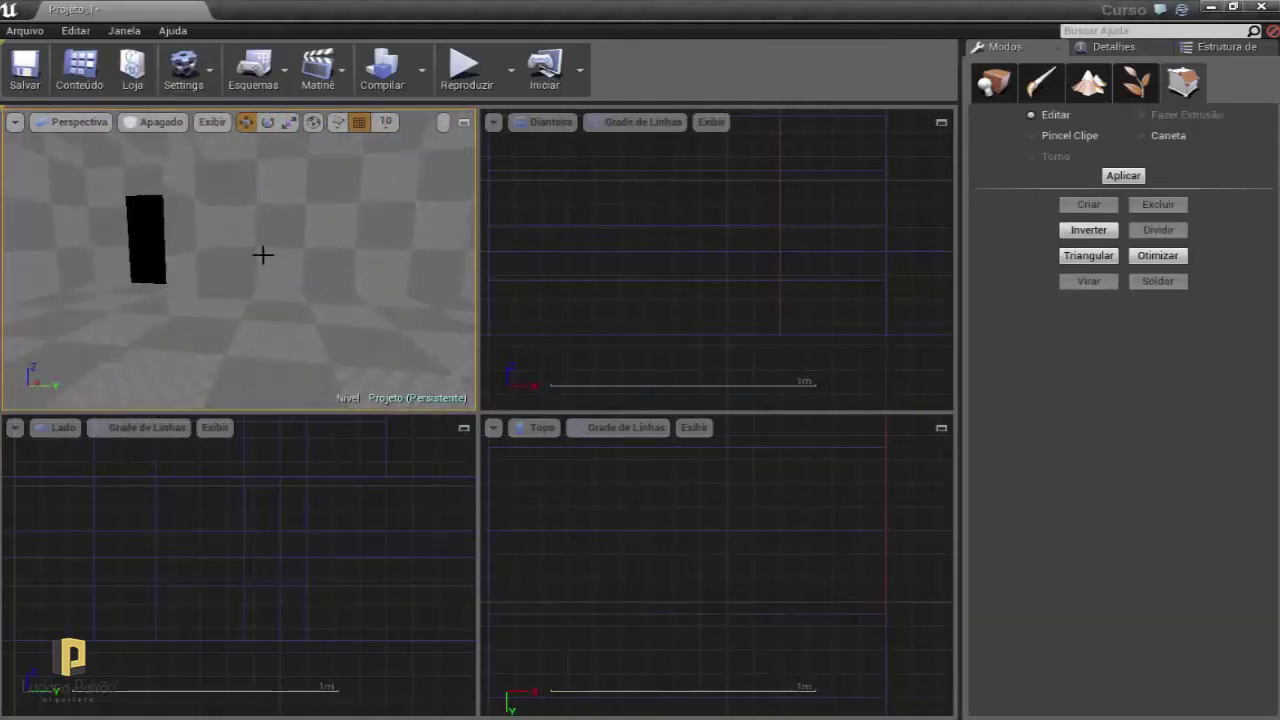
pyautogui.moveTo(262, 255)
pyautogui.mouseDown(button='right')
pyautogui.moveTo(285, 284)
pyautogui.moveTo(250, 280)
pyautogui.moveTo(262, 270)
pyautogui.moveTo(245, 262)
pyautogui.mouseUp(button='right')
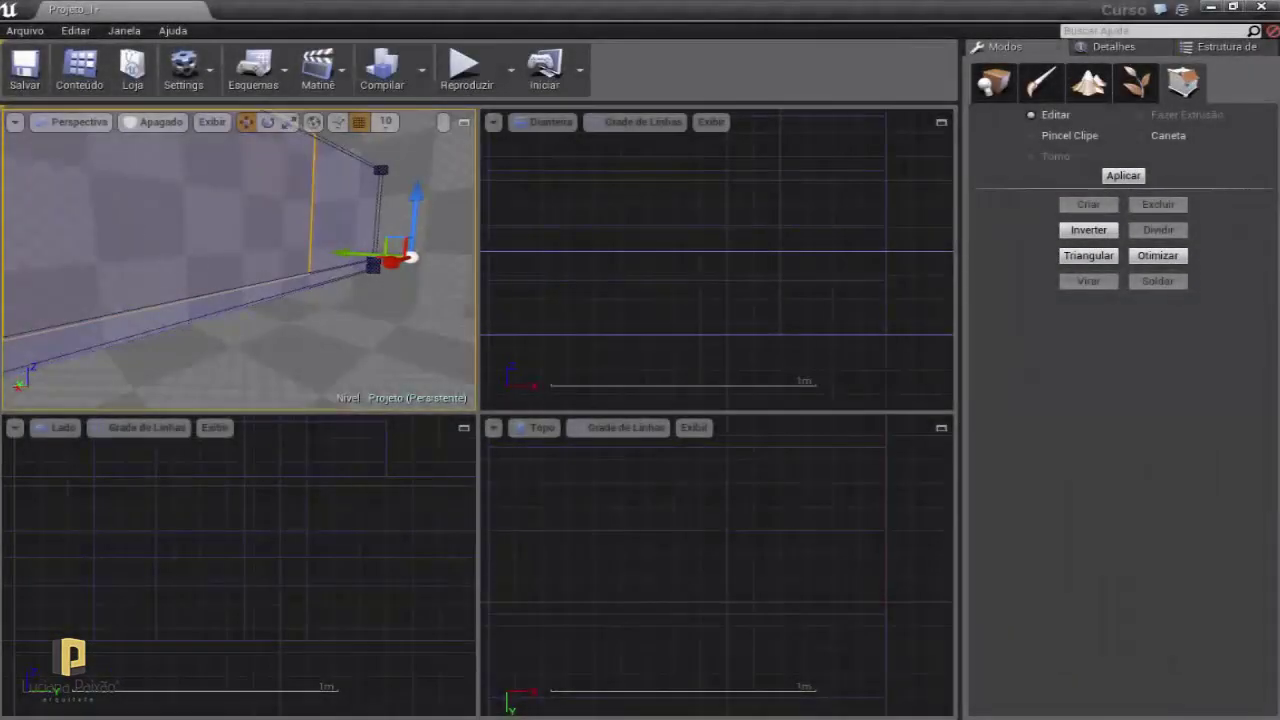
pyautogui.moveTo(410, 257); pyautogui.dragTo(360, 262, button='right')
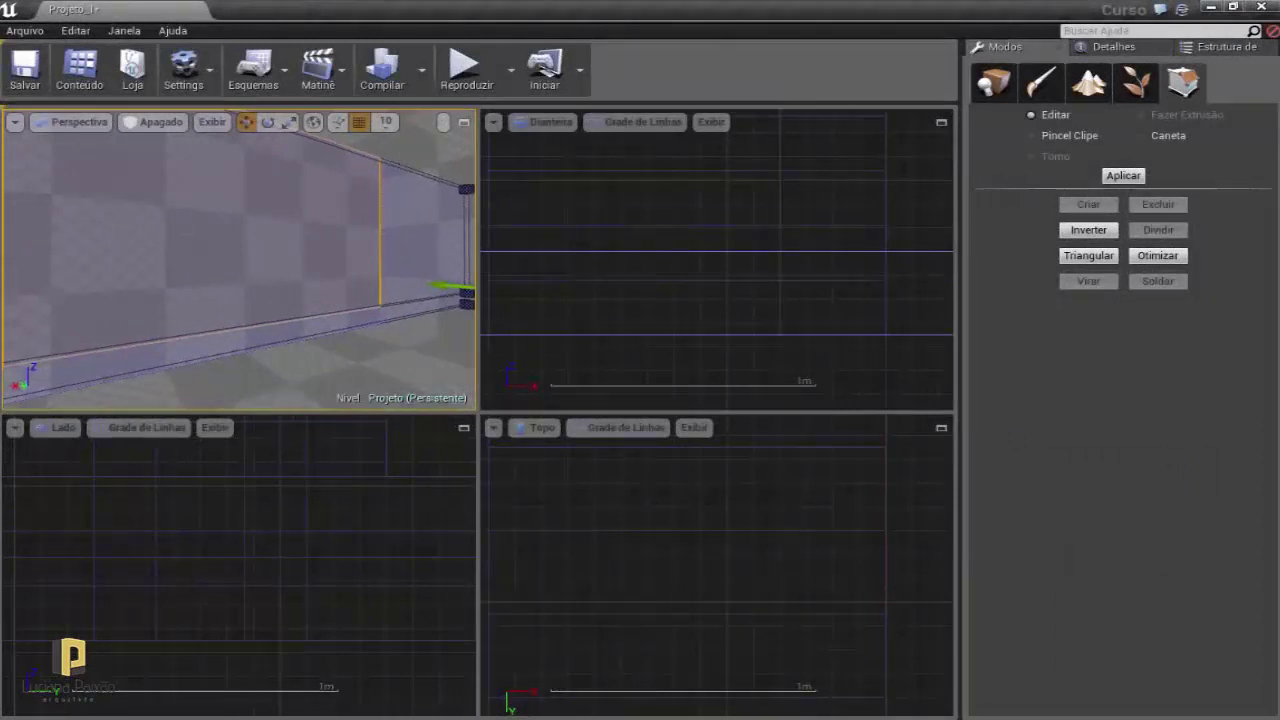
pyautogui.click(269, 340)
pyautogui.moveTo(318, 368); pyautogui.dragTo(280, 362, button='right')
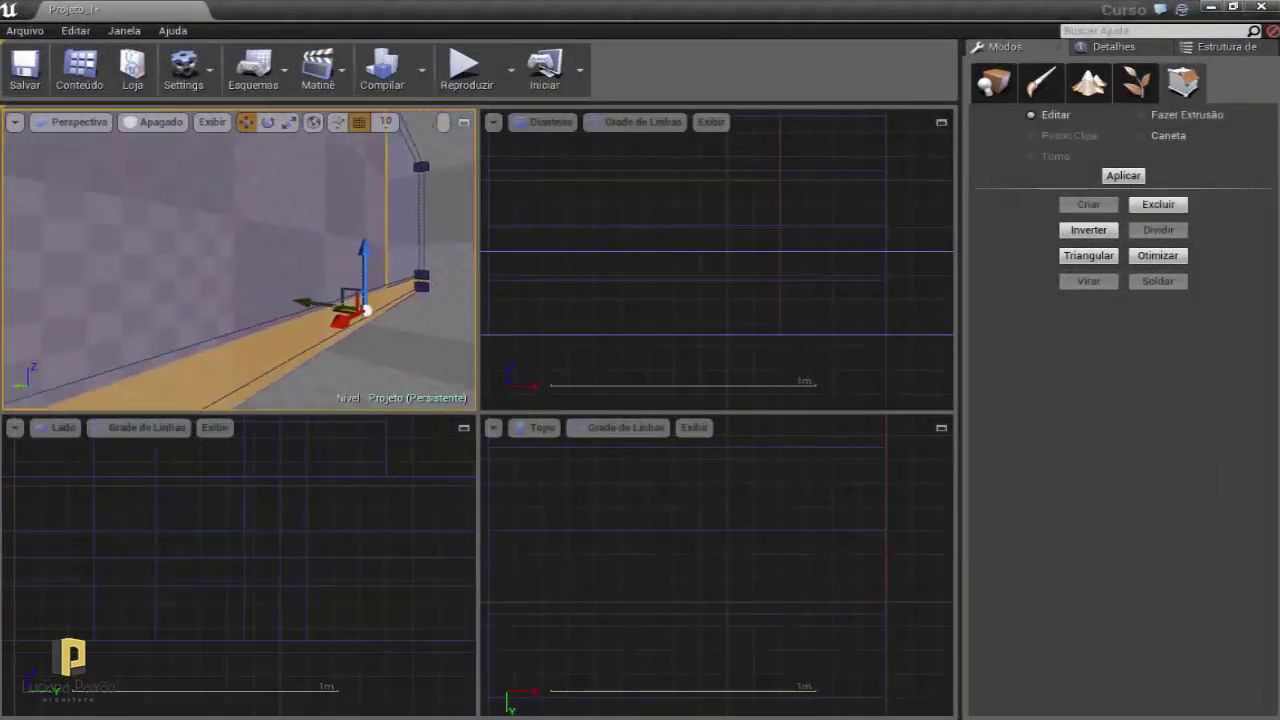
pyautogui.moveTo(300, 300); pyautogui.dragTo(279, 293, button='right')
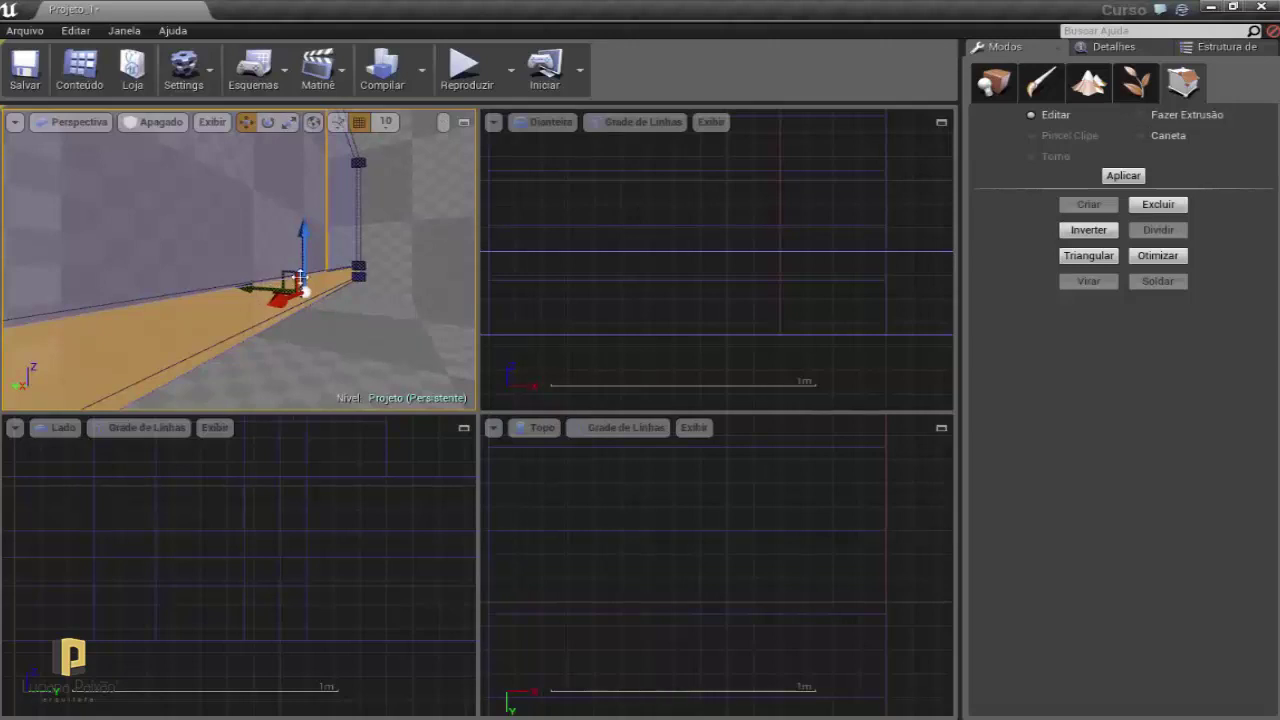
pyautogui.moveTo(325, 346); pyautogui.dragTo(320, 340, button='right')
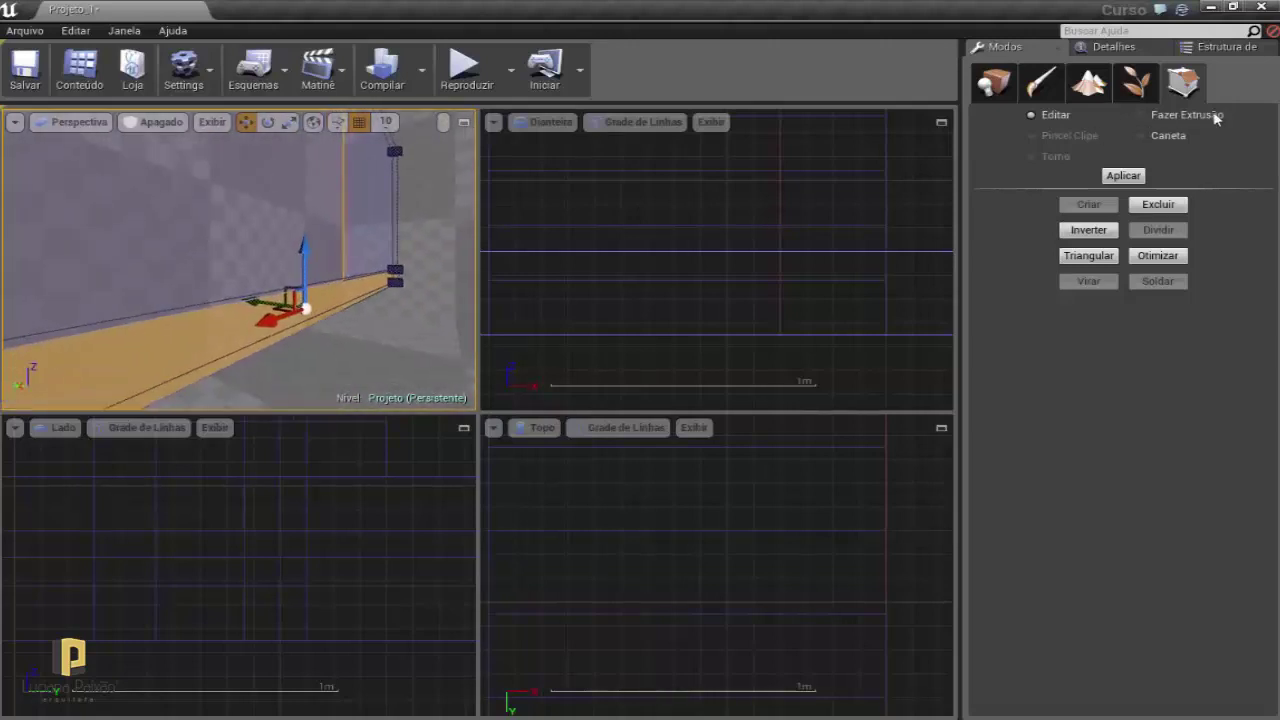
# Activate Fazer Extrusão with Length 20, dismissing the coordinate warning and postponing autosave.
pyautogui.click(1145, 115)
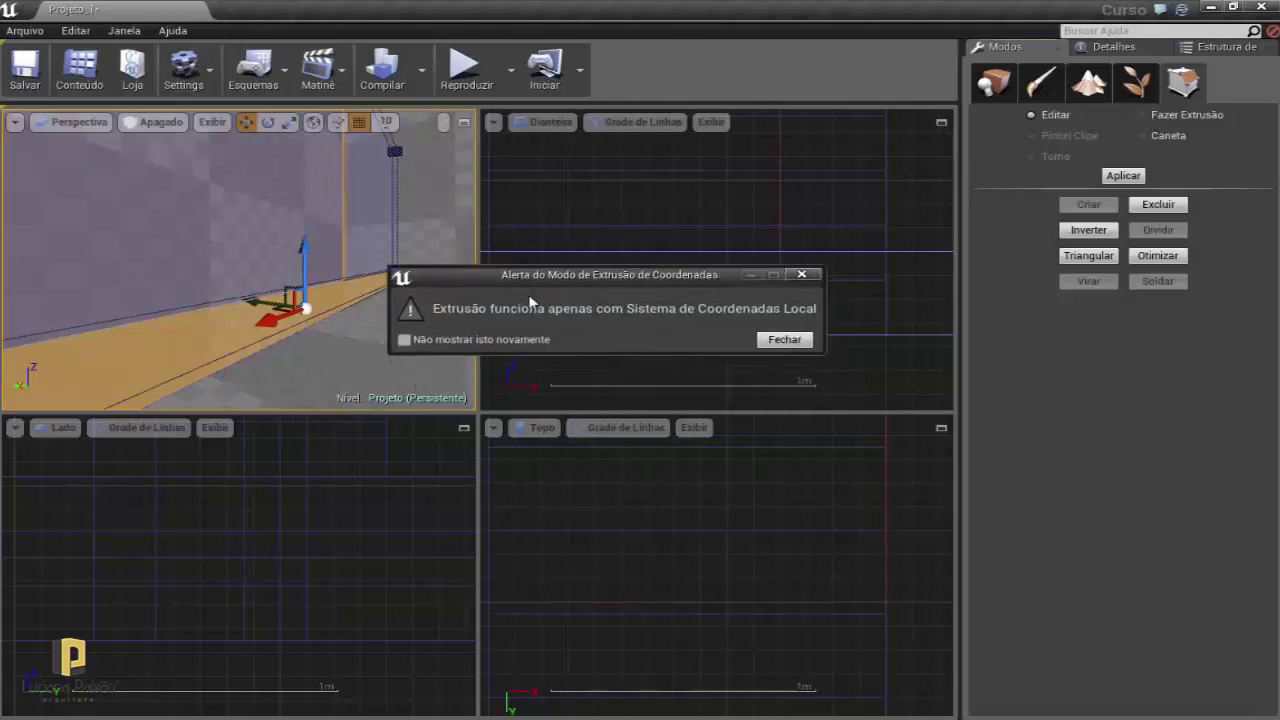
pyautogui.click(793, 285)
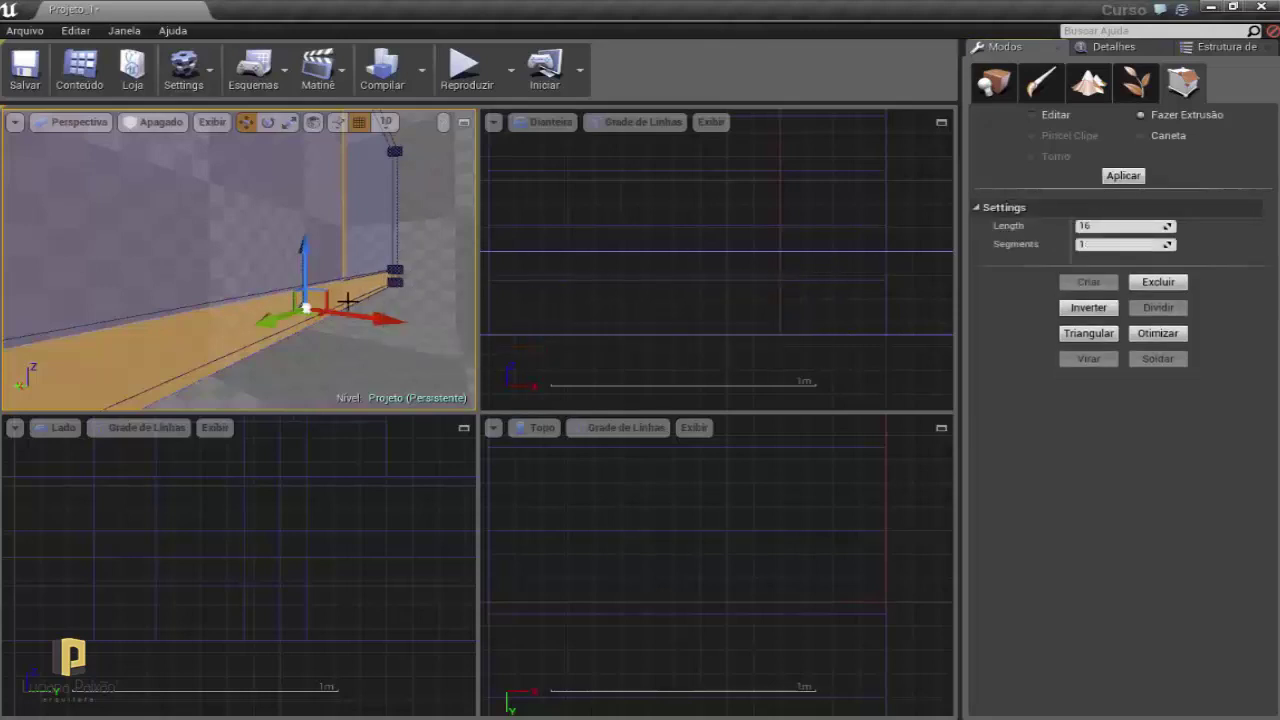
pyautogui.moveTo(346, 300); pyautogui.dragTo(346, 300, button='right')
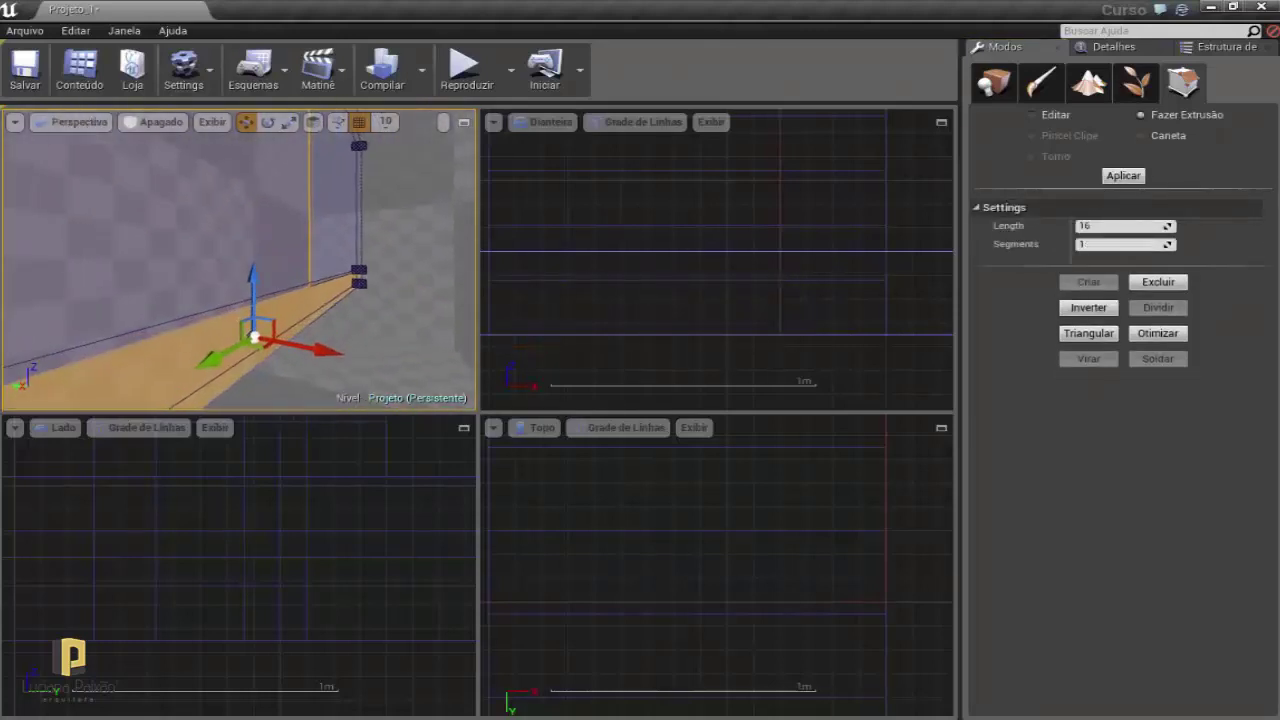
pyautogui.moveTo(443, 286); pyautogui.dragTo(443, 286, button='right')
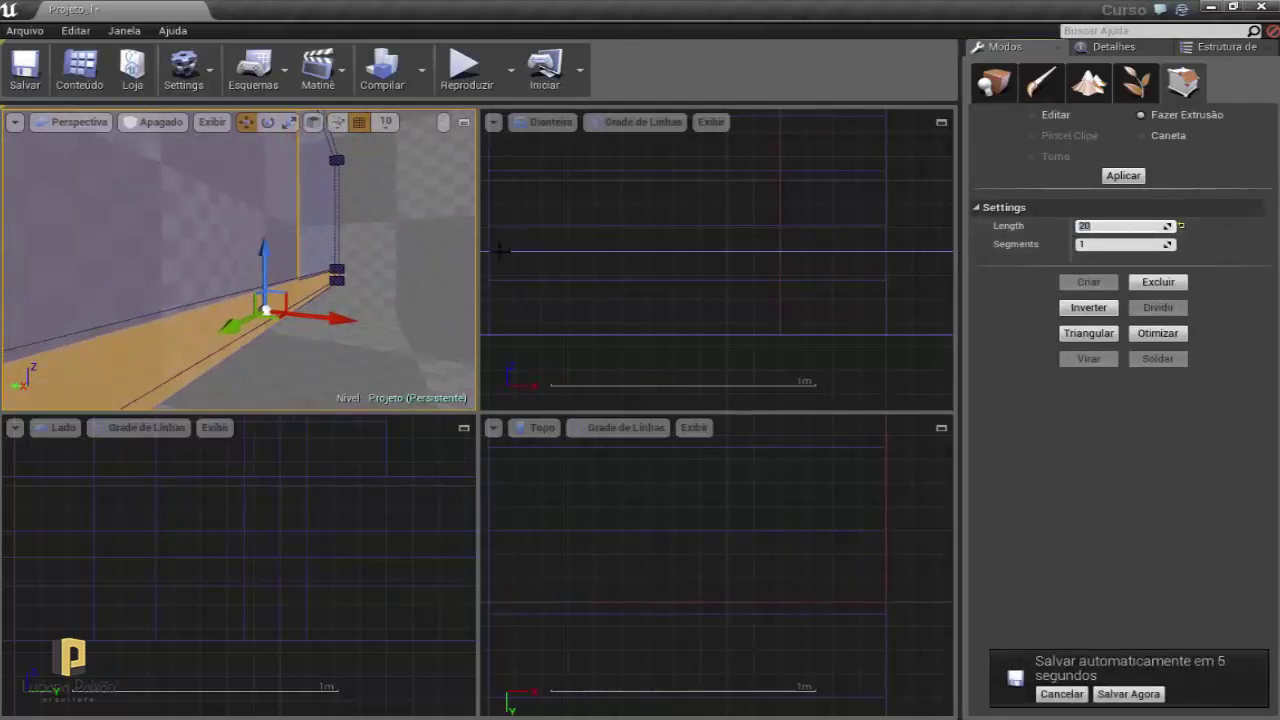
pyautogui.moveTo(337, 357); pyautogui.dragTo(337, 357, button='right')
pyautogui.click(1059, 694)
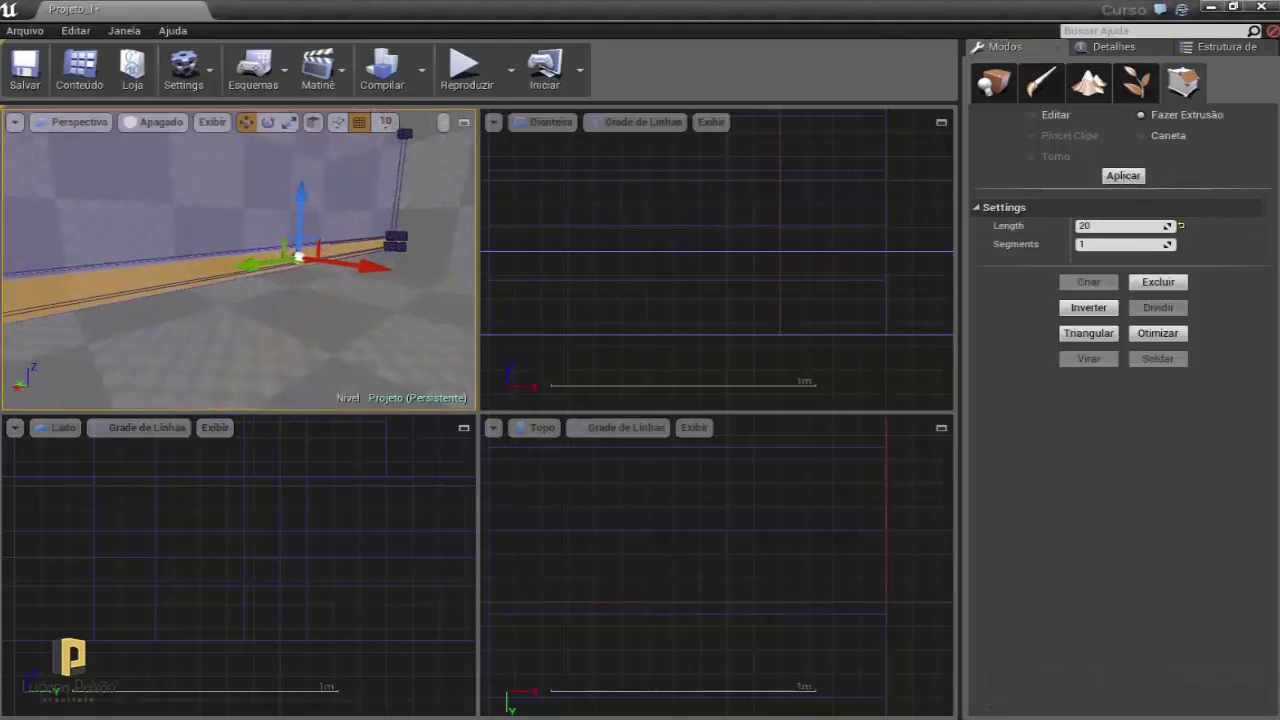
# Select the wall's bottom edge in the Perspective view for extruding.
pyautogui.moveTo(246, 333); pyautogui.dragTo(200, 330)
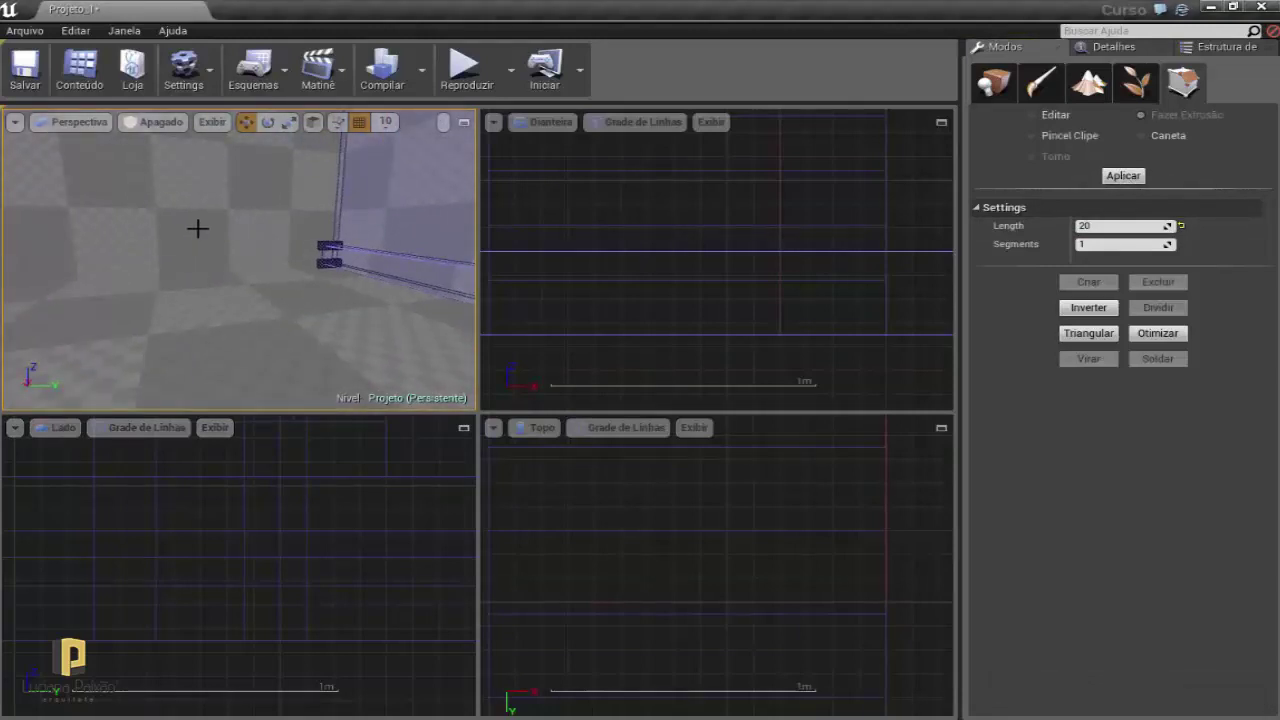
pyautogui.moveTo(197, 228)
pyautogui.mouseDown()
pyautogui.moveTo(221, 257)
pyautogui.moveTo(180, 250)
pyautogui.mouseUp()
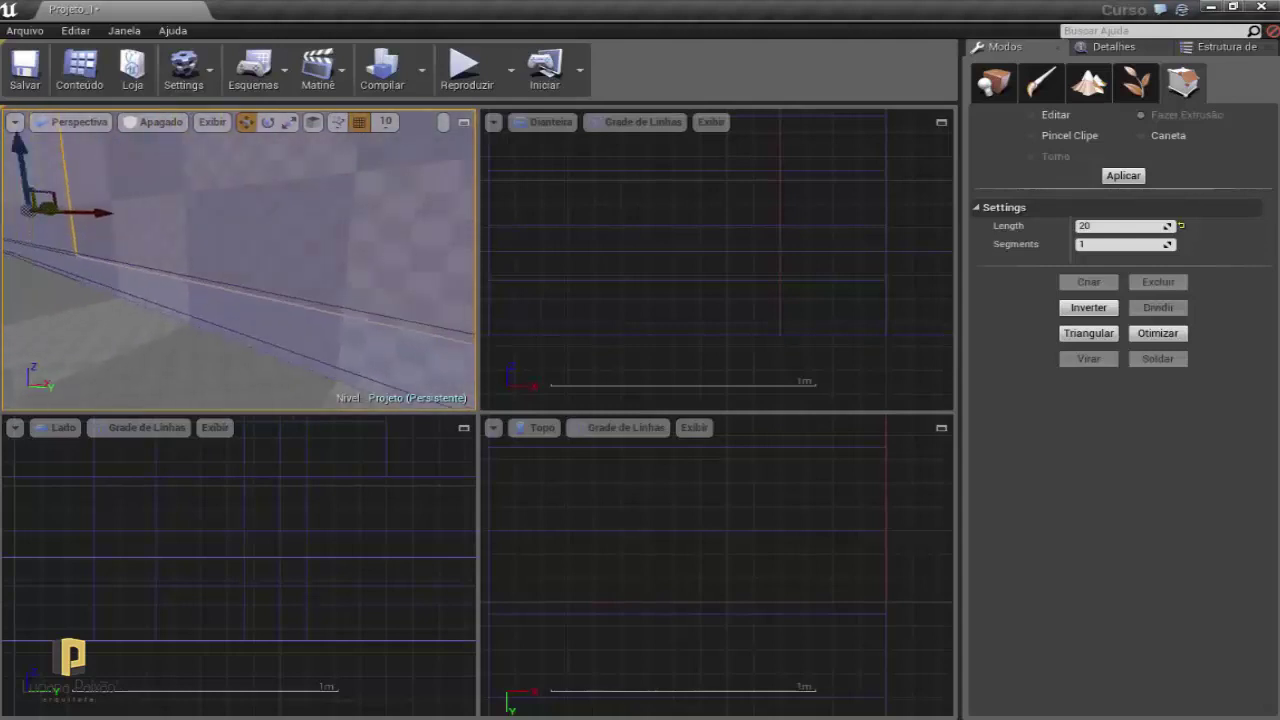
pyautogui.click(270, 276)
pyautogui.moveTo(263, 277)
pyautogui.mouseDown()
pyautogui.moveTo(230, 270)
pyautogui.moveTo(254, 152)
pyautogui.moveTo(248, 258)
pyautogui.moveTo(400, 284)
pyautogui.moveTo(820, 188)
pyautogui.mouseUp()
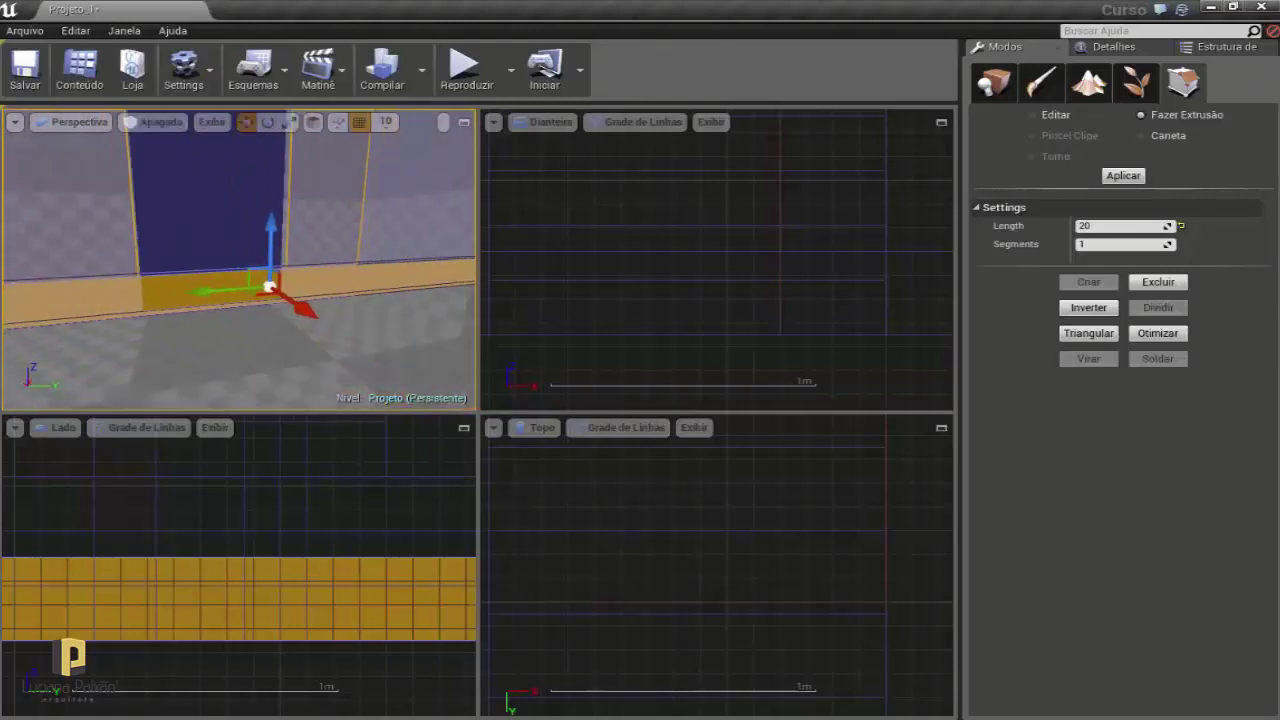
pyautogui.moveTo(240, 260)
pyautogui.mouseDown()
pyautogui.moveTo(300, 260)
pyautogui.moveTo(222, 253)
pyautogui.mouseUp()
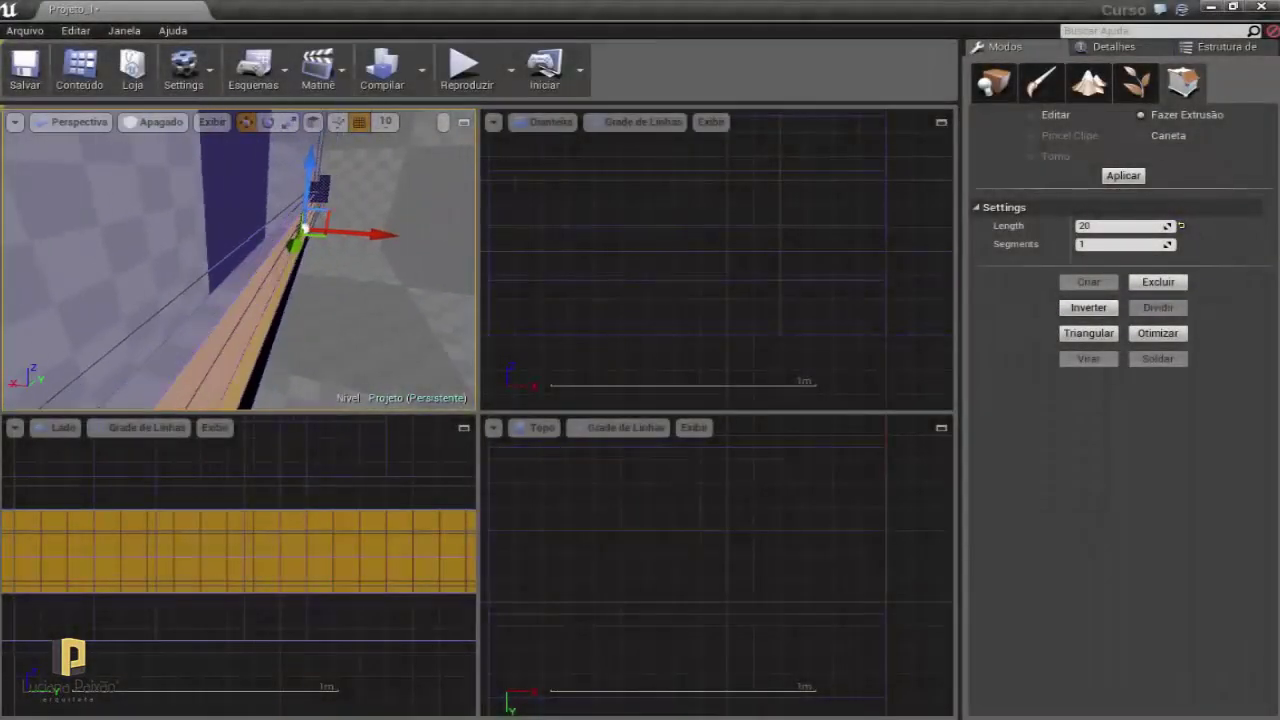
# Inspect the baseboard plank along the wall, then undo its extrusion with Ctrl+Z.
pyautogui.moveTo(240, 260); pyautogui.dragTo(280, 255)
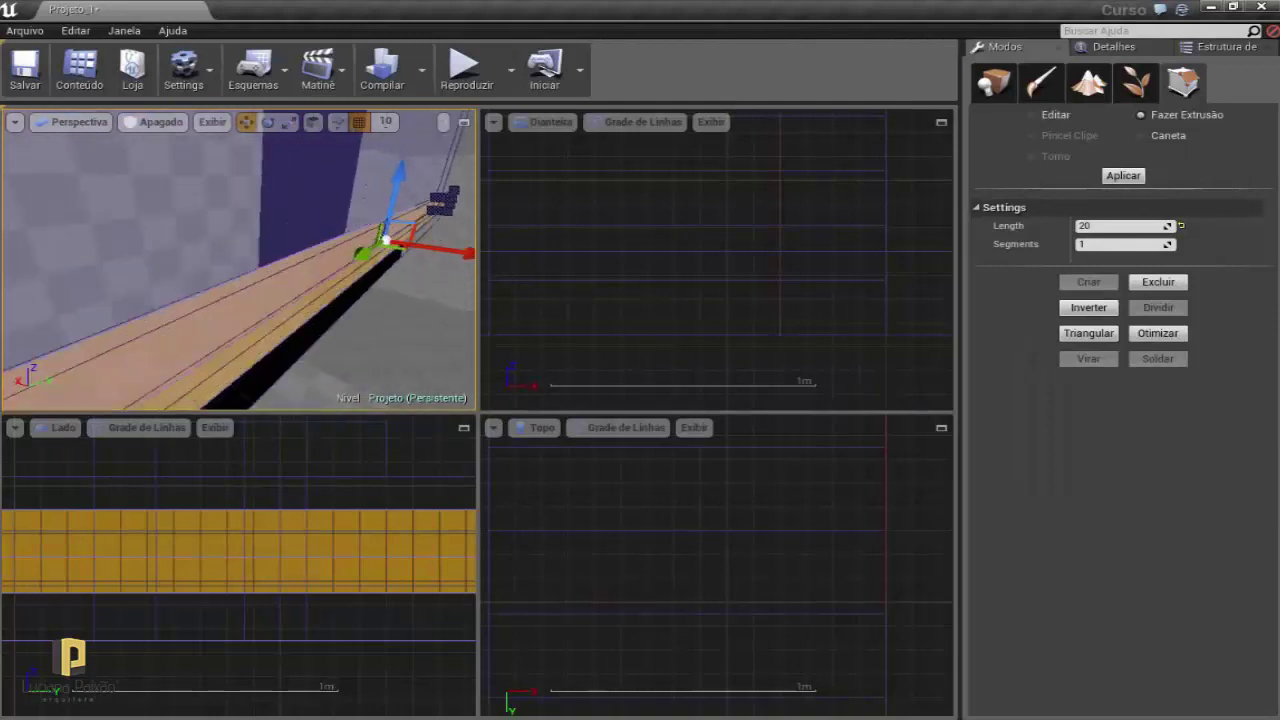
pyautogui.moveTo(240, 260); pyautogui.dragTo(262, 255)
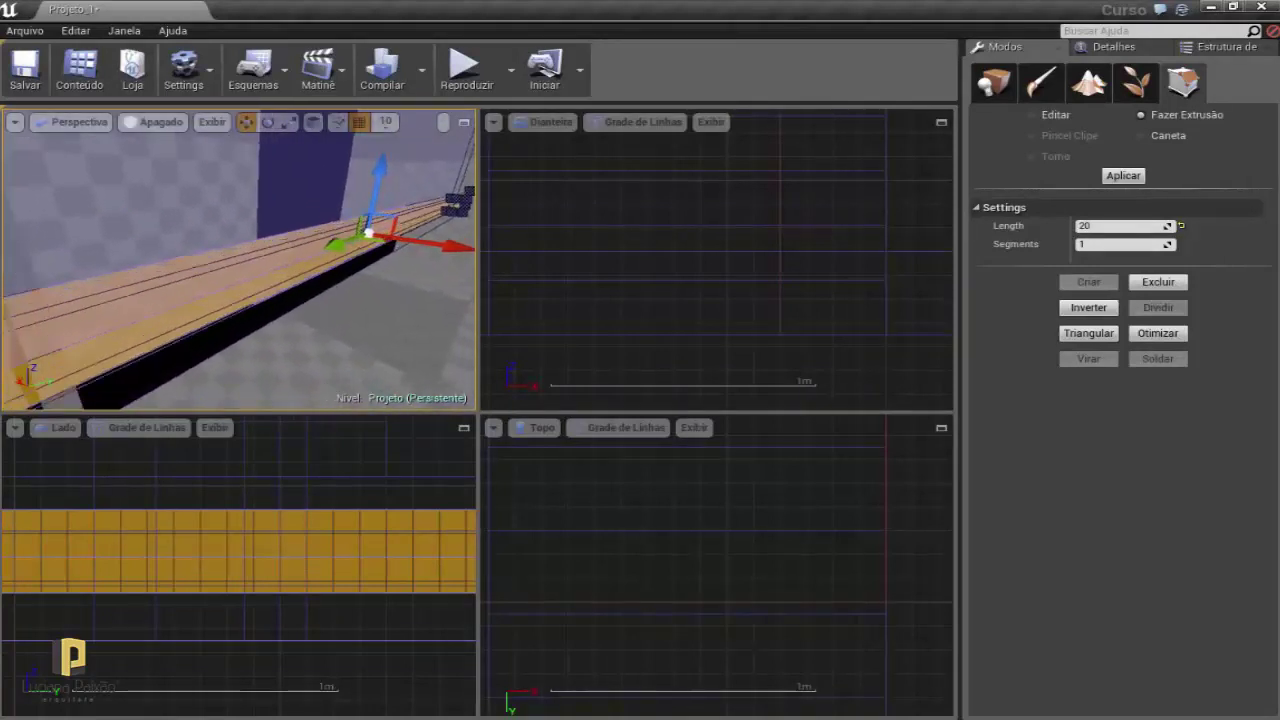
pyautogui.moveTo(273, 209); pyautogui.dragTo(250, 200)
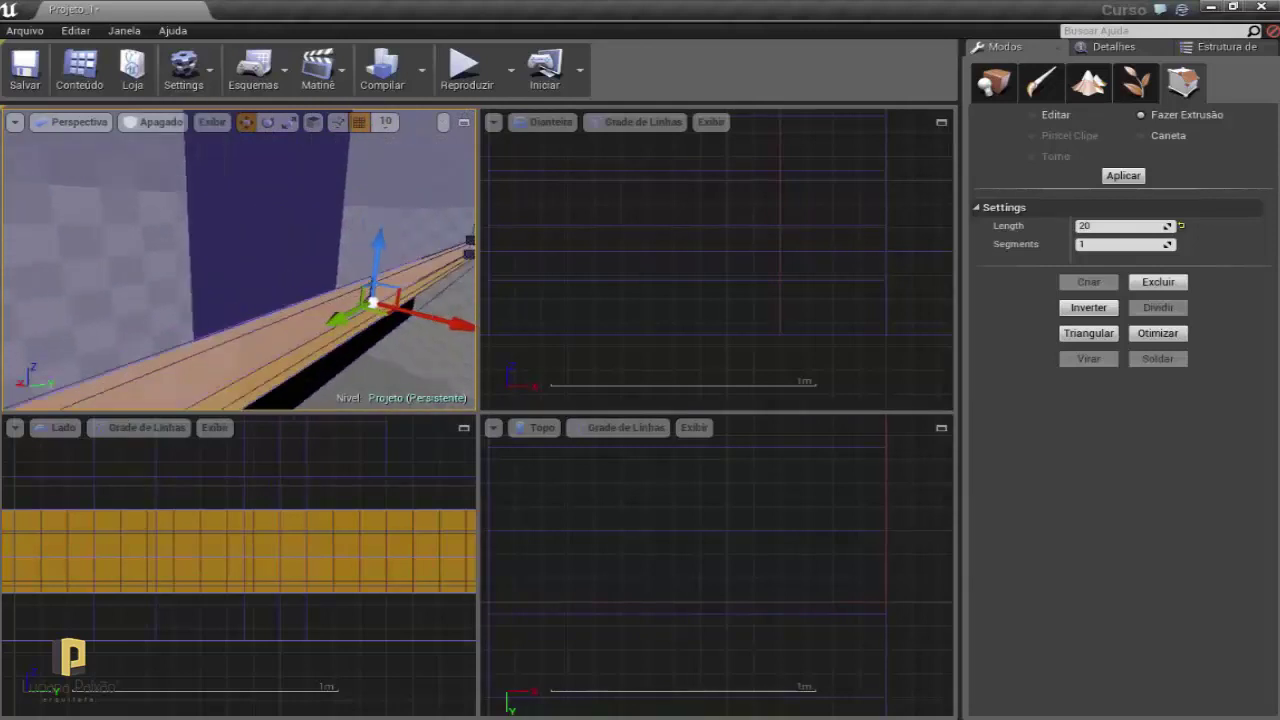
pyautogui.moveTo(240, 260); pyautogui.dragTo(300, 258)
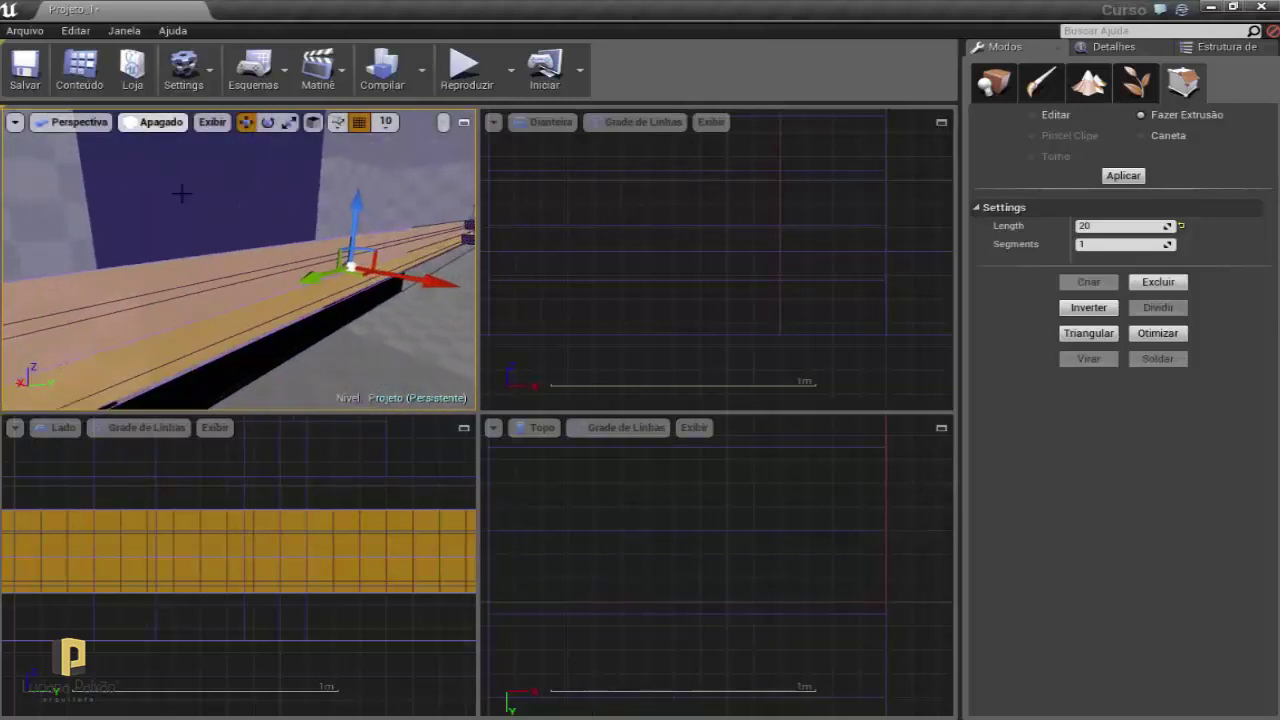
pyautogui.moveTo(376, 372)
pyautogui.mouseDown()
pyautogui.moveTo(440, 370)
pyautogui.moveTo(420, 360)
pyautogui.moveTo(410, 372)
pyautogui.mouseUp()
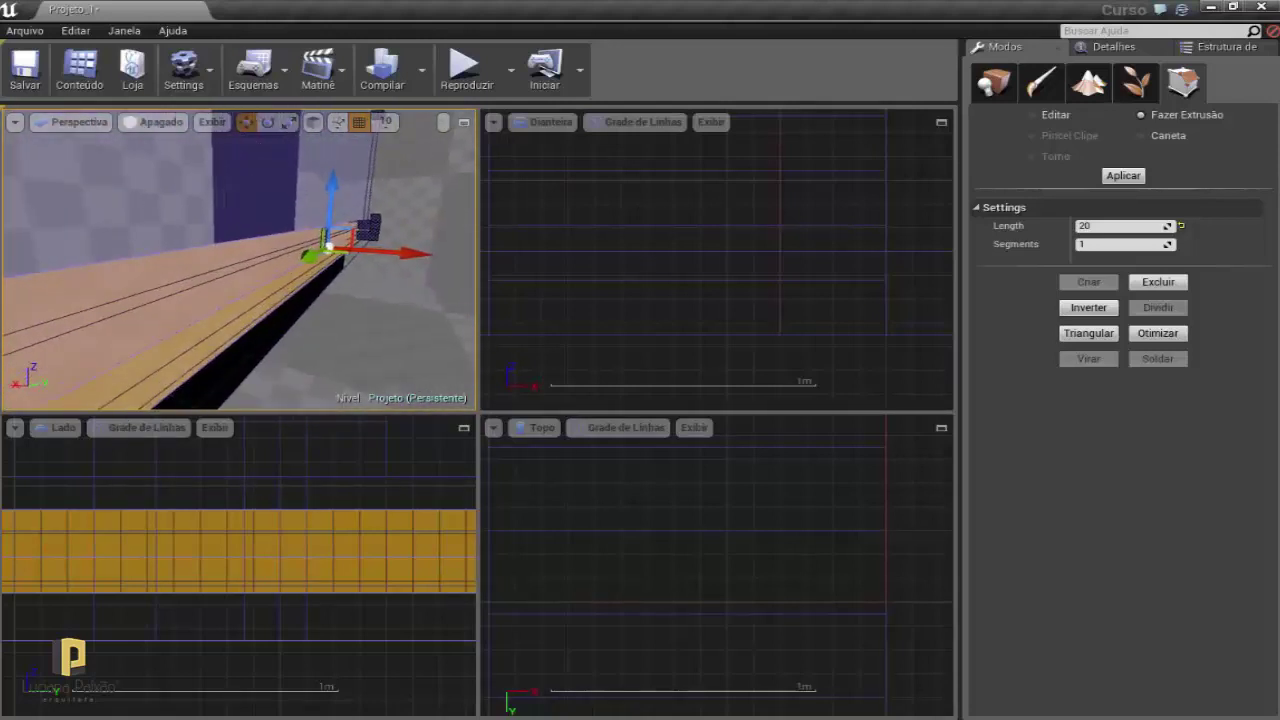
pyautogui.hotkey('ctrl', 'z')
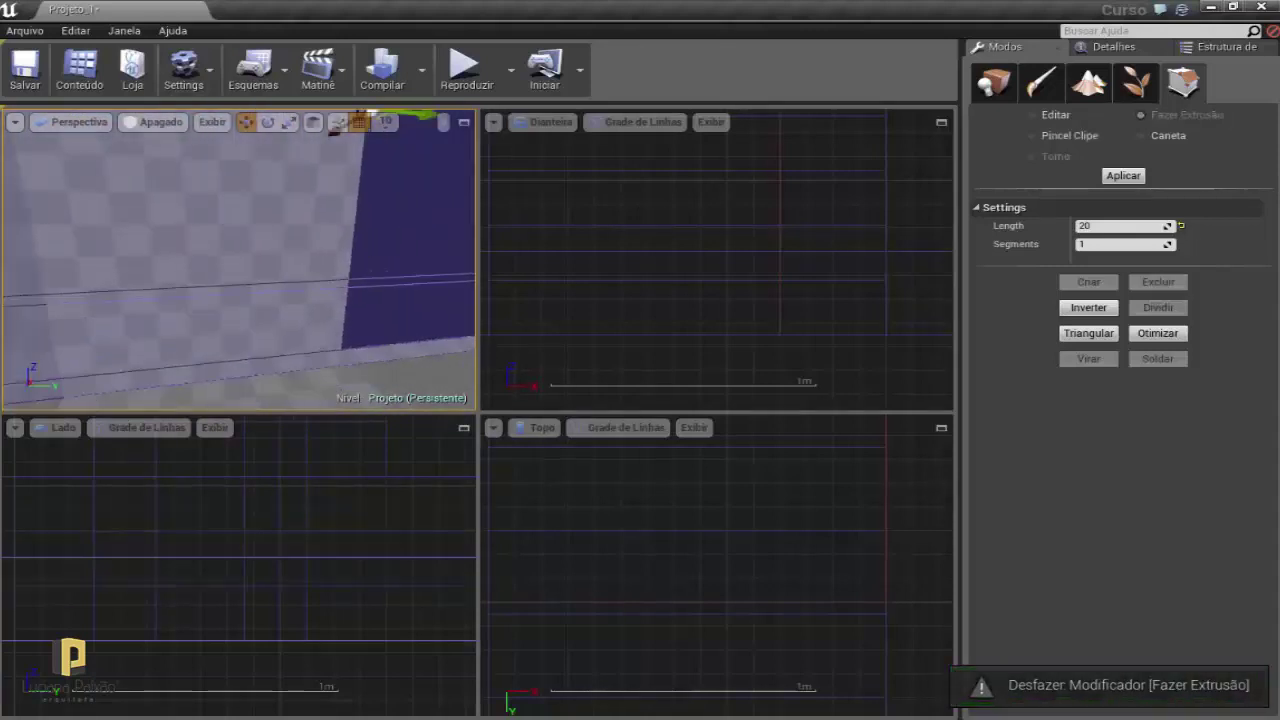
pyautogui.moveTo(410, 372); pyautogui.dragTo(396, 366)
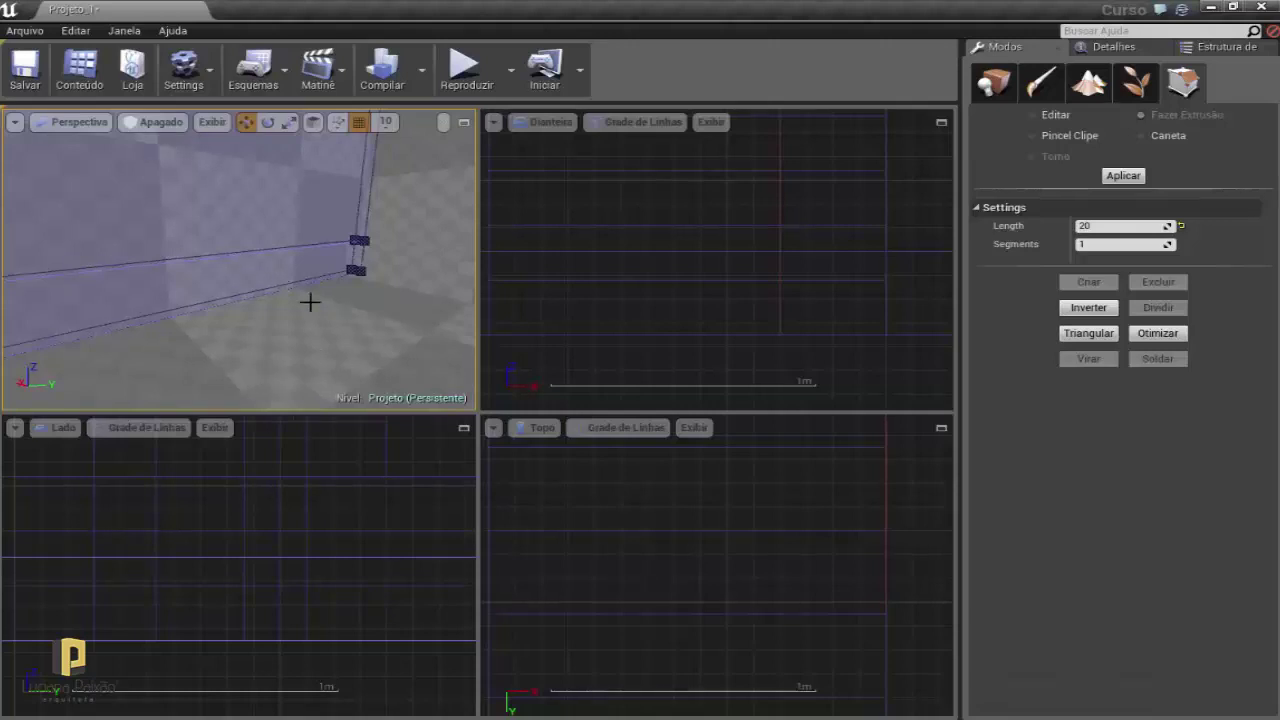
# Frame the wall brush and box-select the bottom vertices at its end in the Top view.
pyautogui.moveTo(310, 302); pyautogui.dragTo(310, 302, button='right')
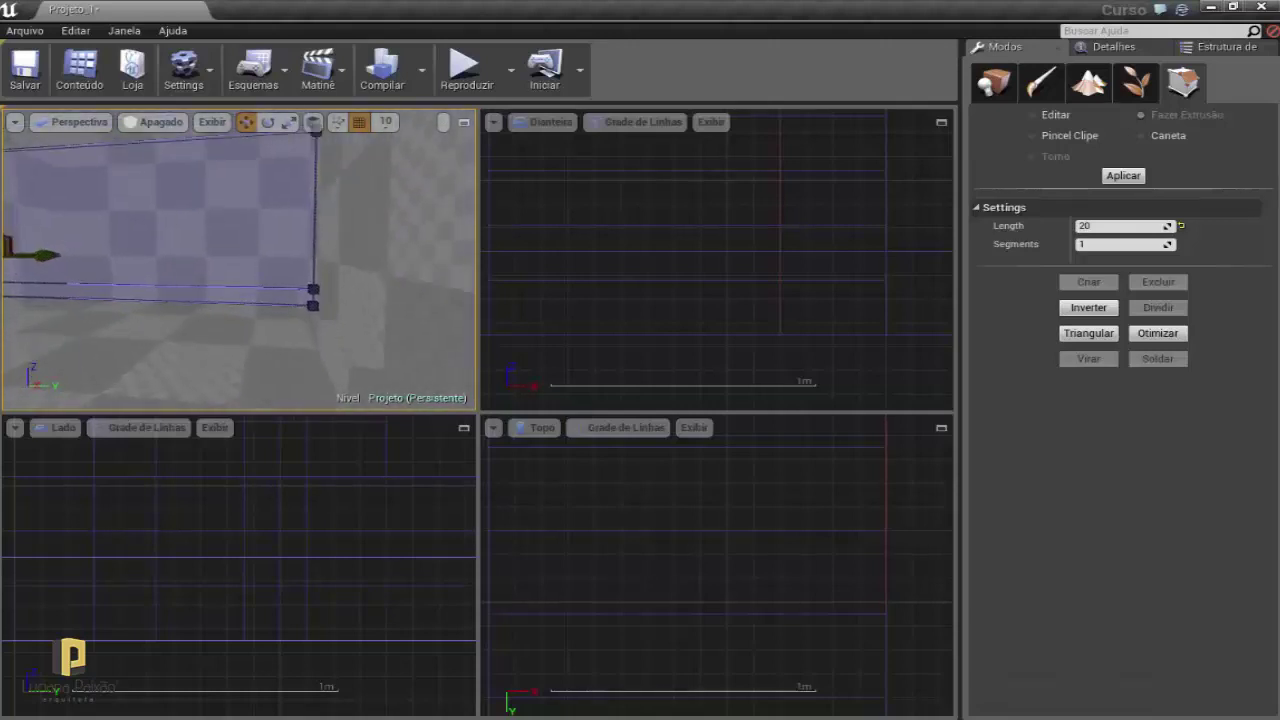
pyautogui.press('f')
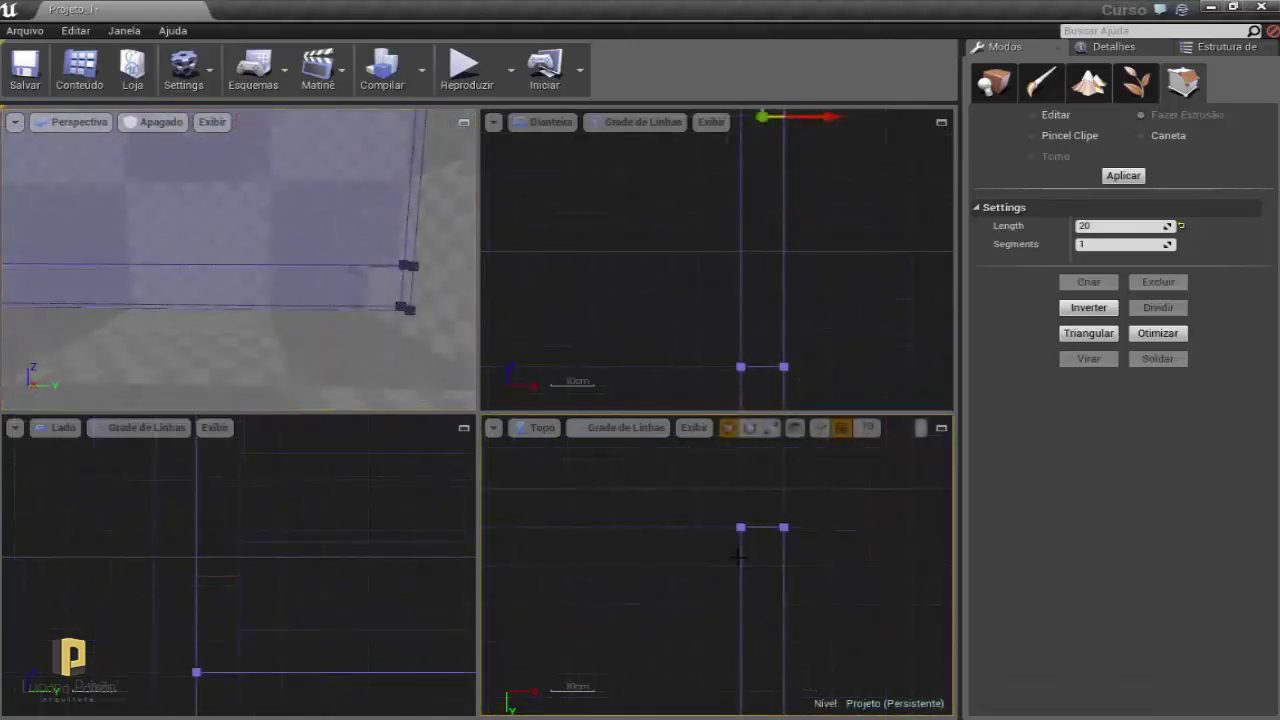
pyautogui.click(770, 556)
pyautogui.click(741, 584)
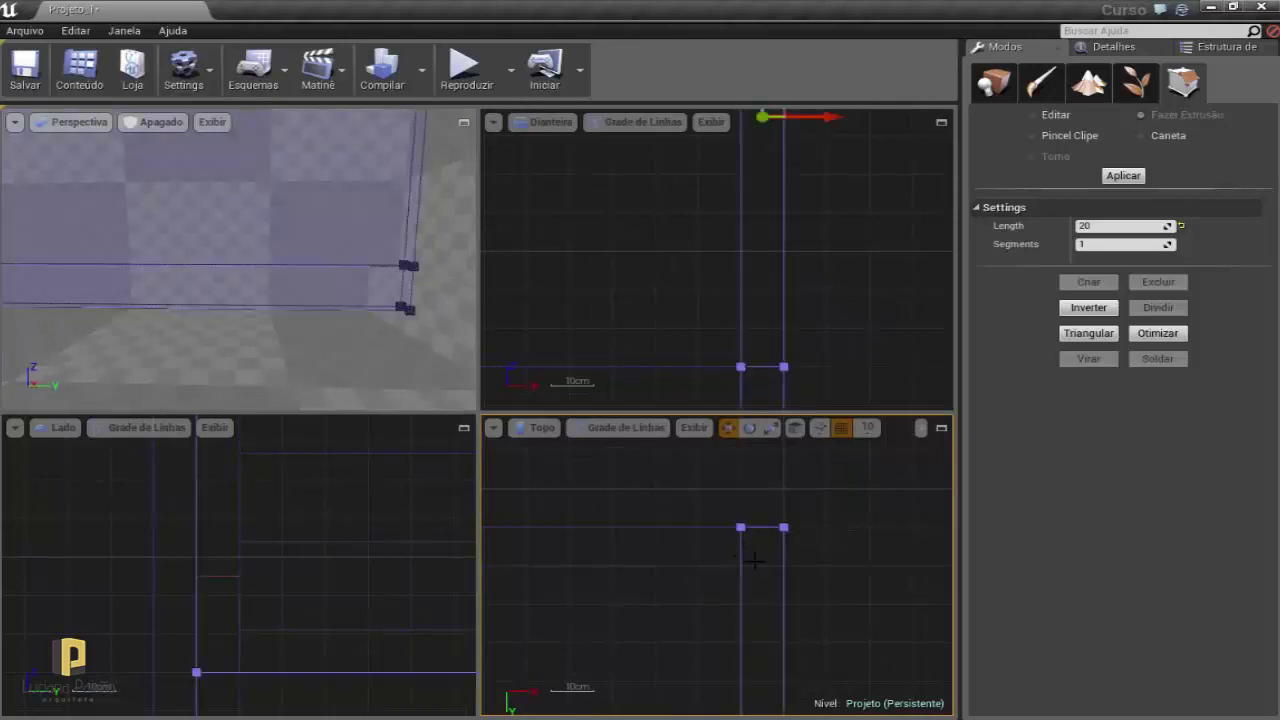
pyautogui.click(753, 530)
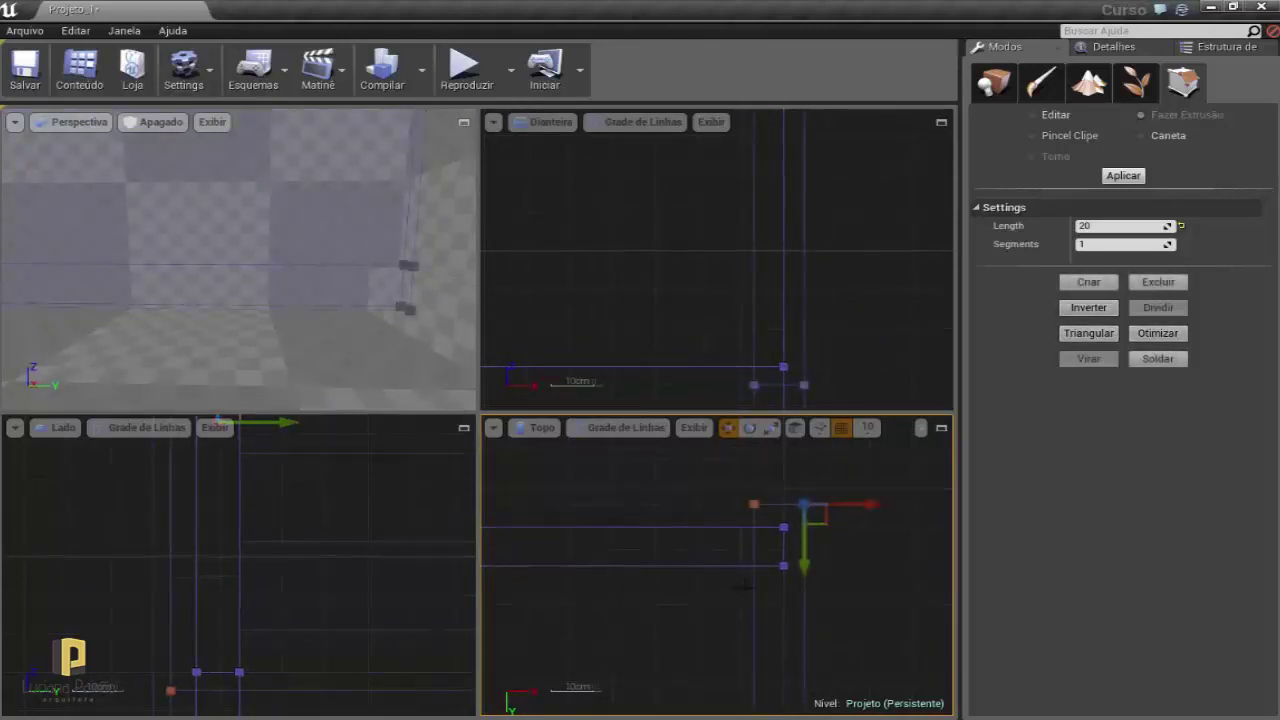
pyautogui.moveTo(668, 533); pyautogui.dragTo(645, 535)
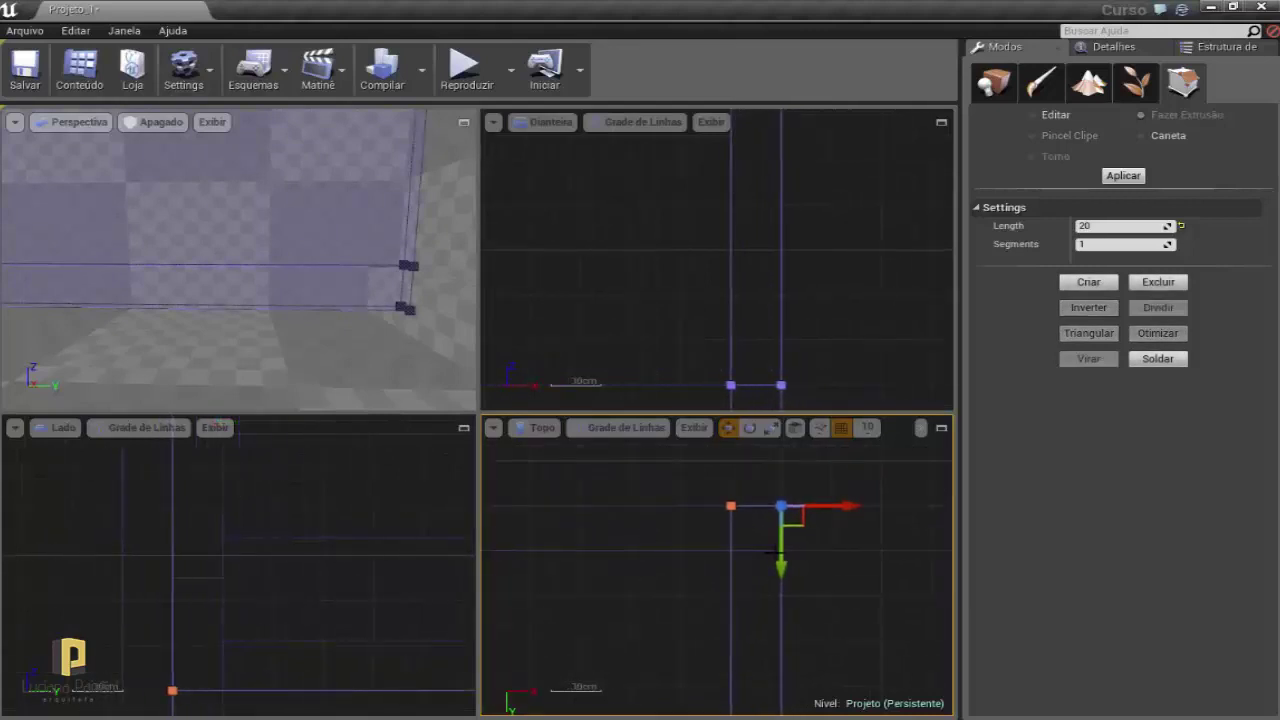
pyautogui.click(777, 548)
pyautogui.press('f')
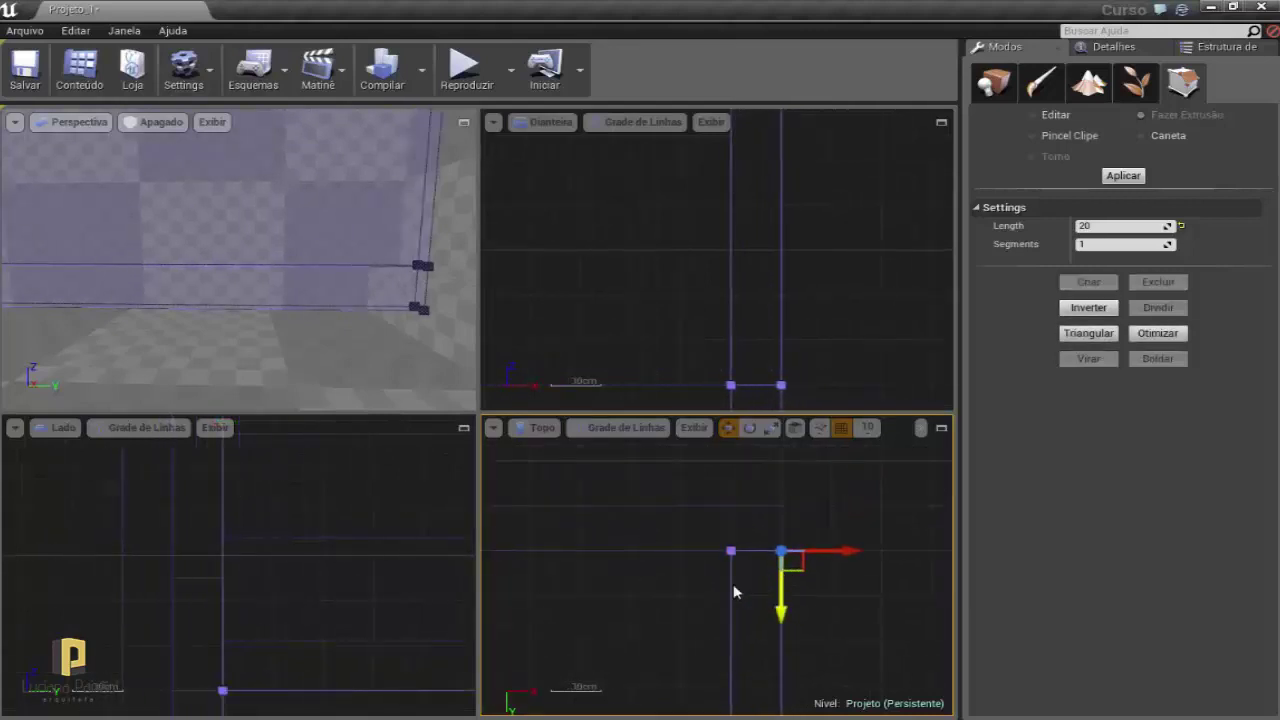
pyautogui.moveTo(706, 594); pyautogui.dragTo(674, 526, button='right')
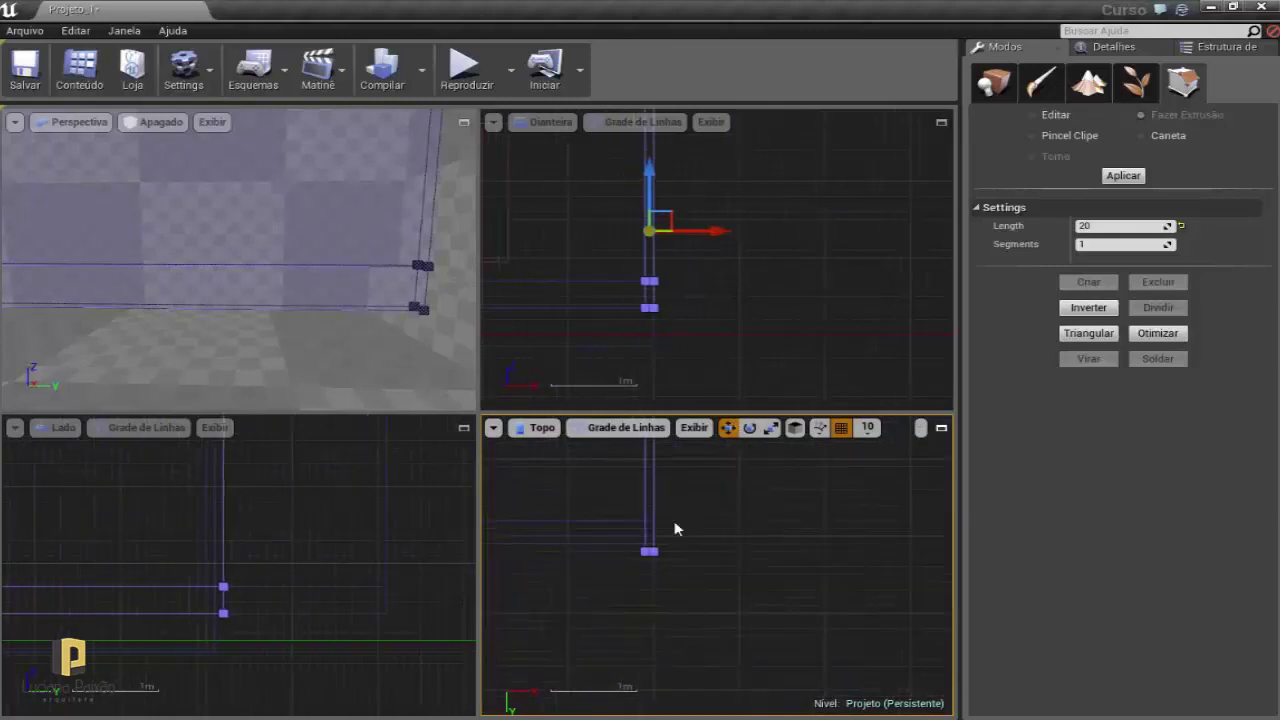
pyautogui.scroll(3, 674, 526)
pyautogui.moveTo(626, 534)
pyautogui.mouseDown()
pyautogui.moveTo(703, 603)
pyautogui.moveTo(656, 620)
pyautogui.mouseUp()
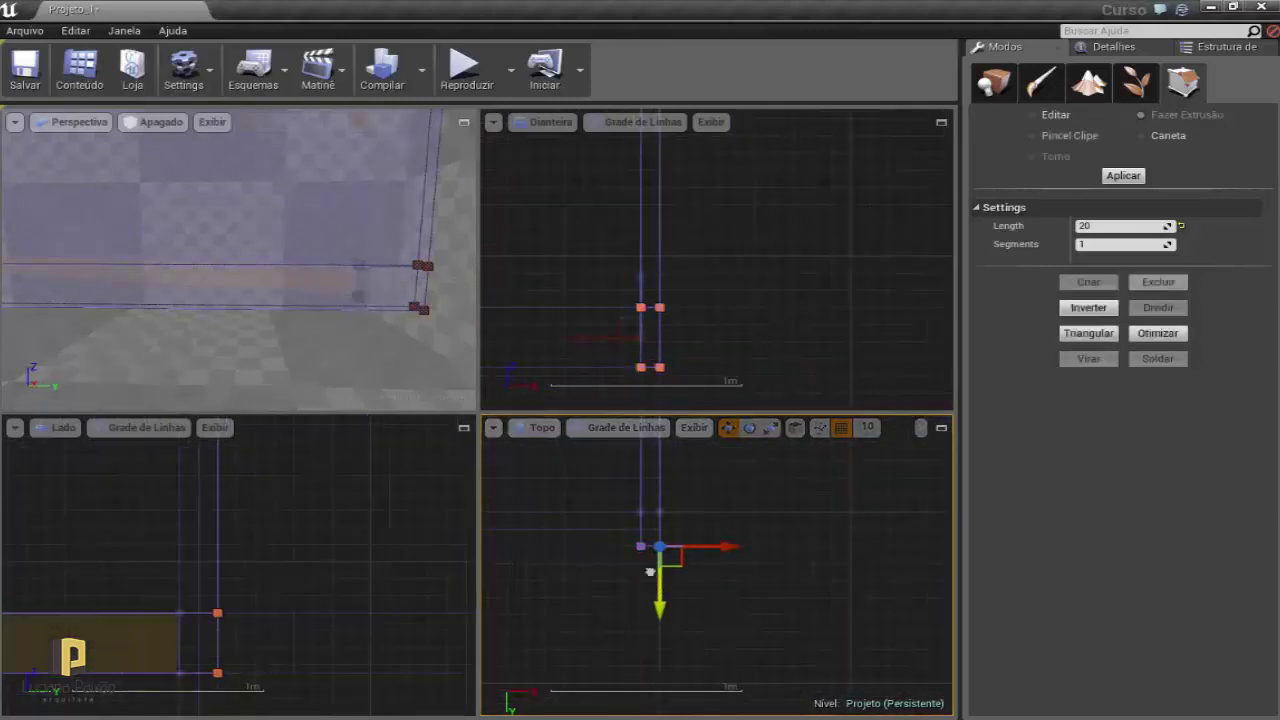
# Extrude the baseboard strip one more step at Length 20.
pyautogui.click(1112, 177)
pyautogui.moveTo(243, 330); pyautogui.dragTo(243, 330, button='right')
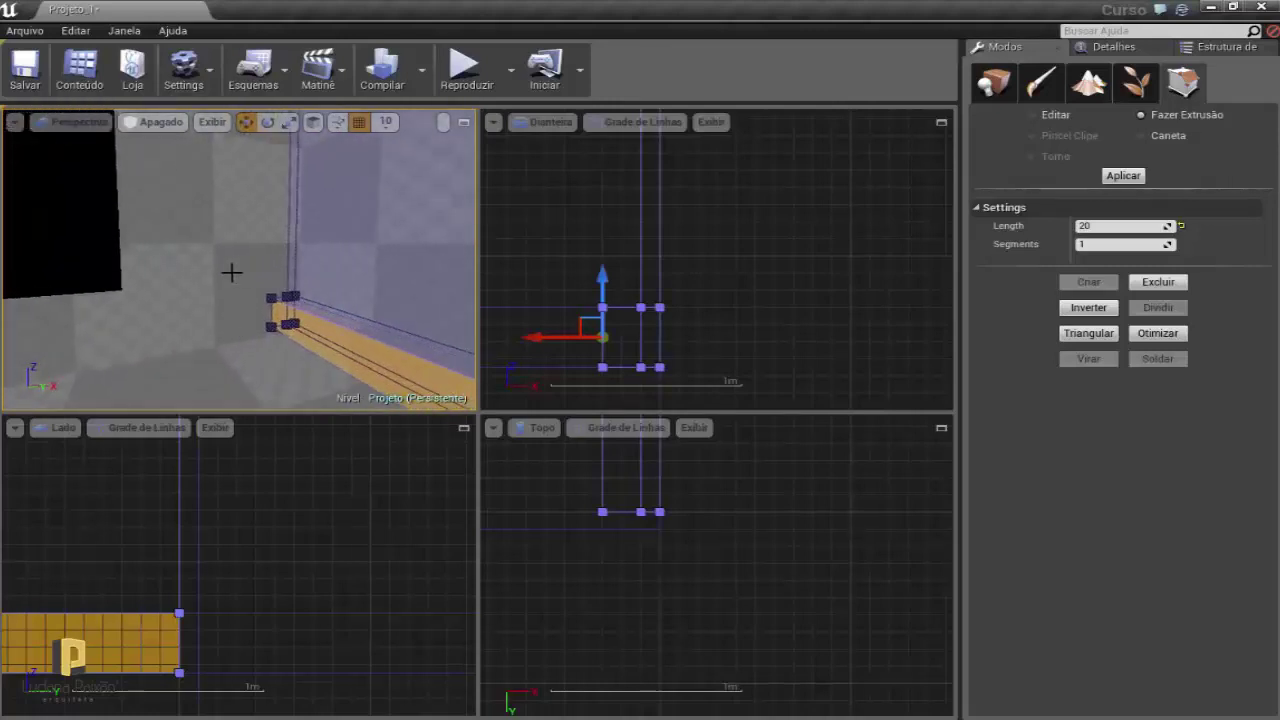
pyautogui.moveTo(231, 269); pyautogui.dragTo(257, 340)
# Fly the Perspective camera around the corner to another wall and activate the Dianteira view.
pyautogui.moveTo(257, 340); pyautogui.dragTo(260, 342, button='right')
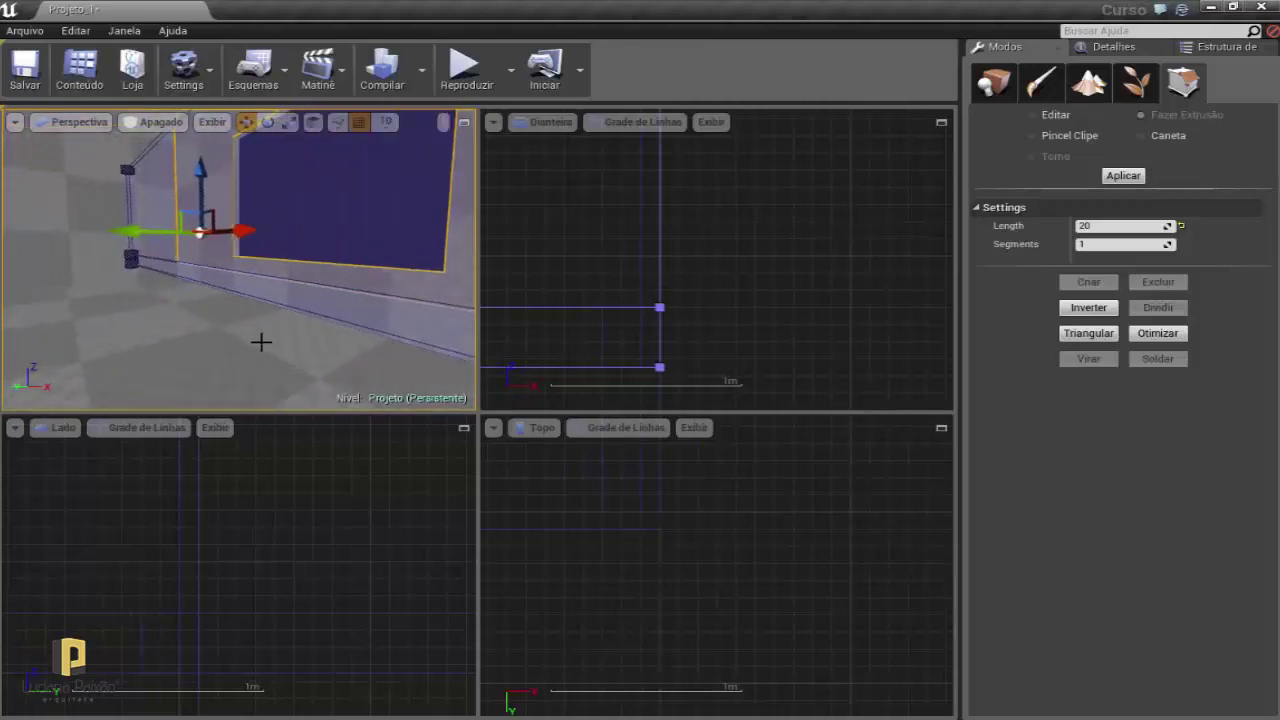
pyautogui.moveTo(233, 335); pyautogui.dragTo(266, 317, button='right')
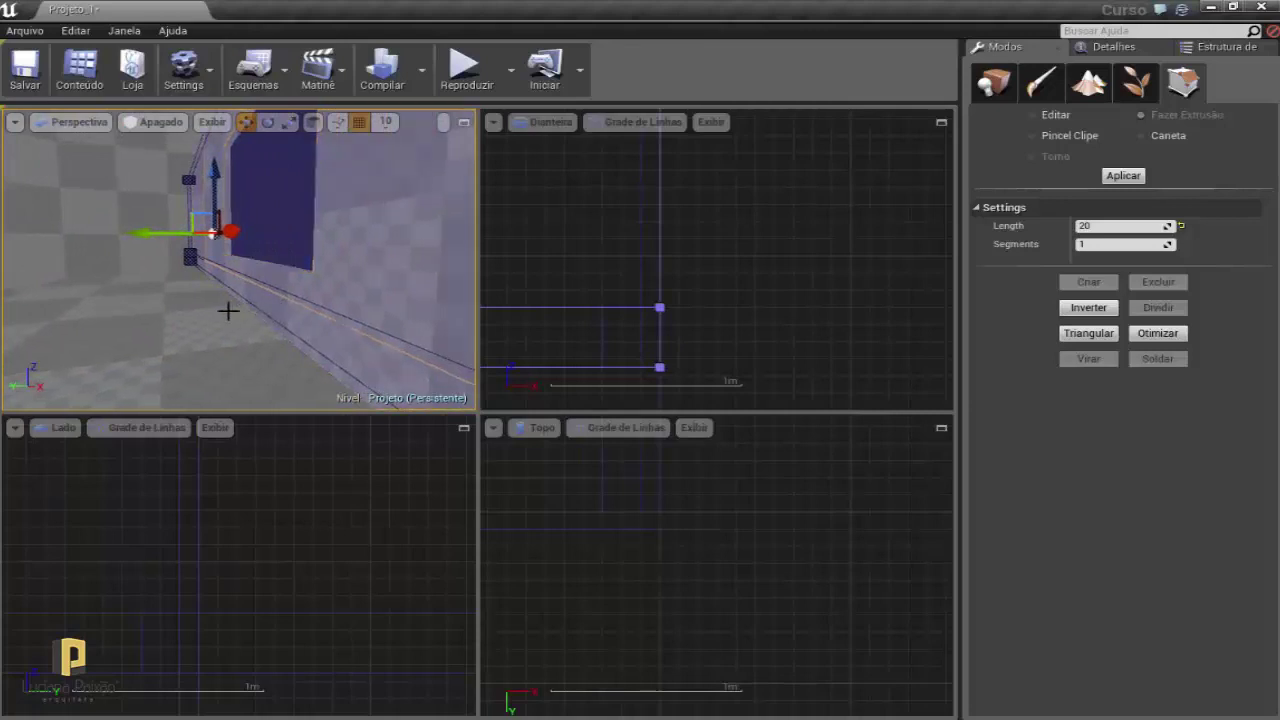
pyautogui.moveTo(228, 311); pyautogui.dragTo(228, 311, button='right')
pyautogui.click(677, 316)
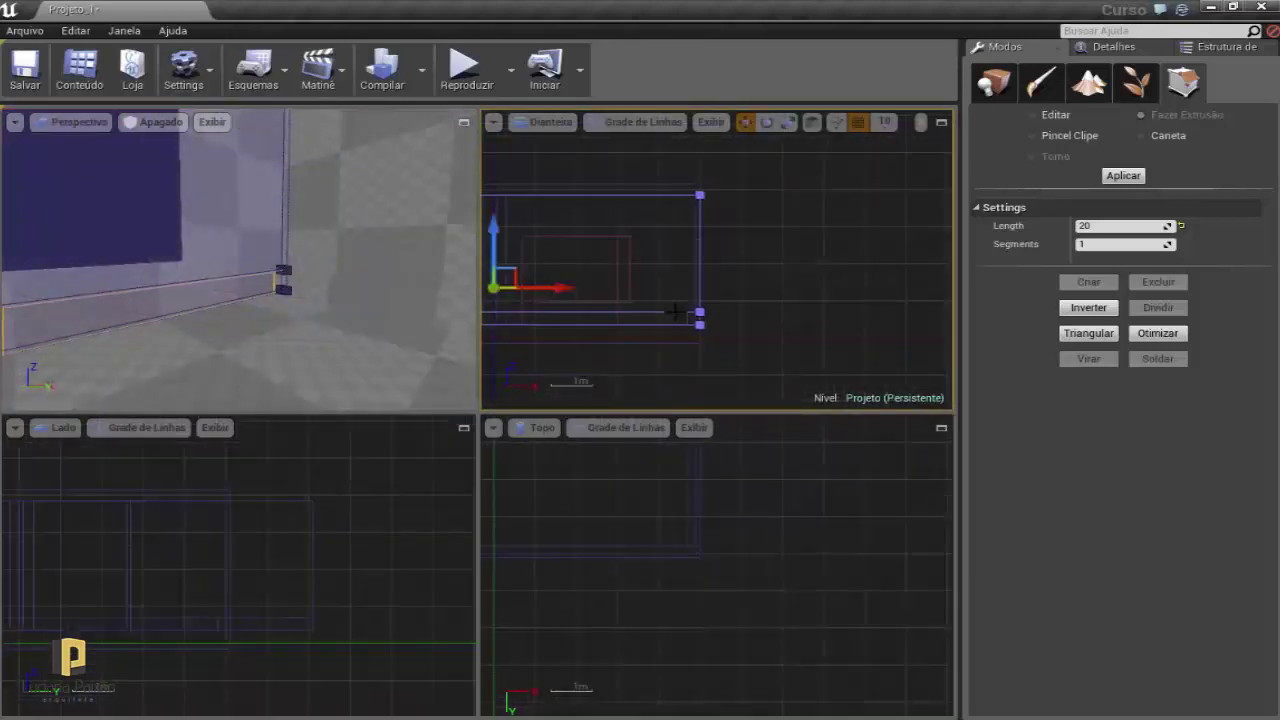
# Frame the wall brush and slide its top-right corner vertex left in the Topo view.
pyautogui.press('f')
pyautogui.click(580, 571)
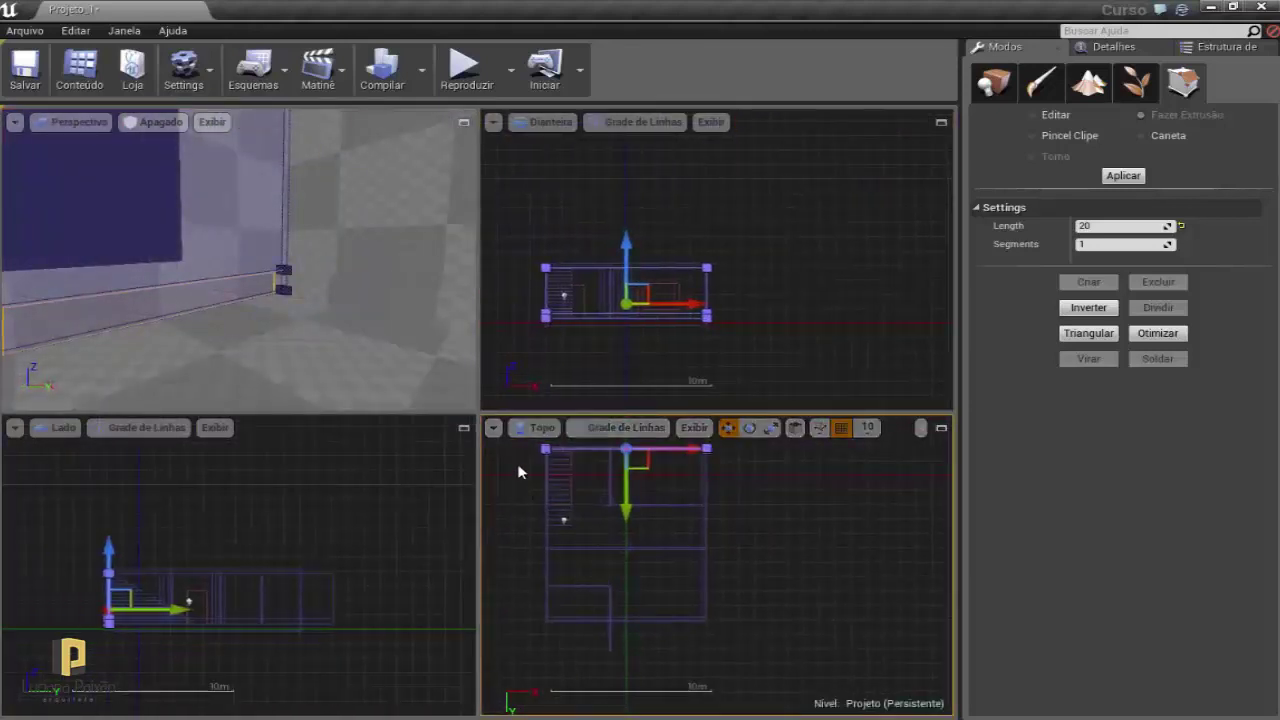
pyautogui.scroll(10, 700, 455)
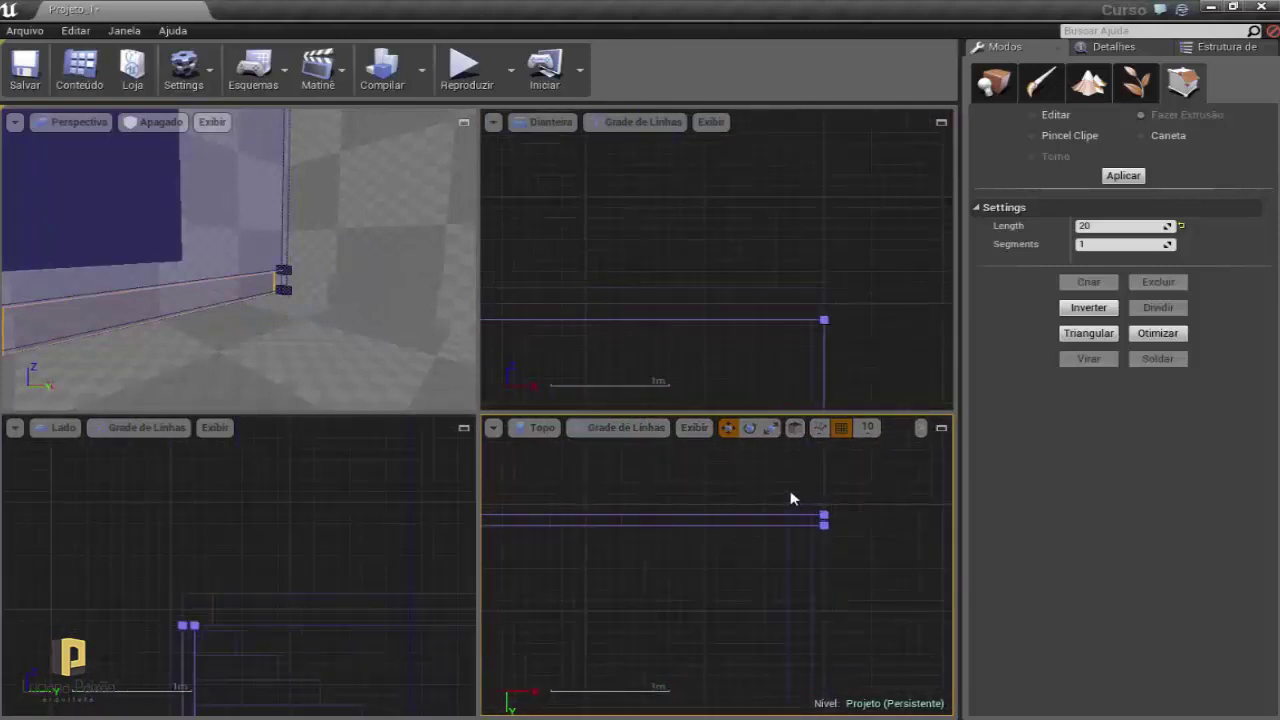
pyautogui.scroll(1, 790, 497)
pyautogui.scroll(1, 790, 497)
pyautogui.scroll(-1, 790, 497)
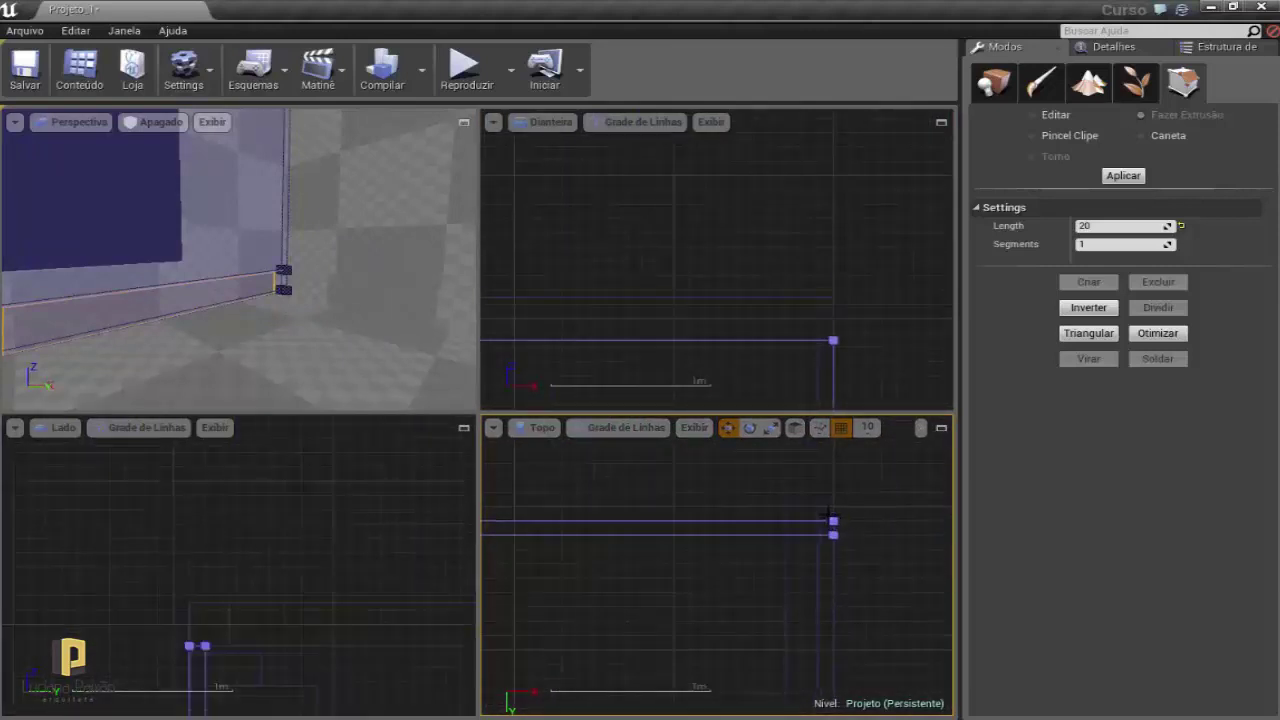
pyautogui.click(831, 519)
pyautogui.moveTo(879, 523); pyautogui.dragTo(837, 523)
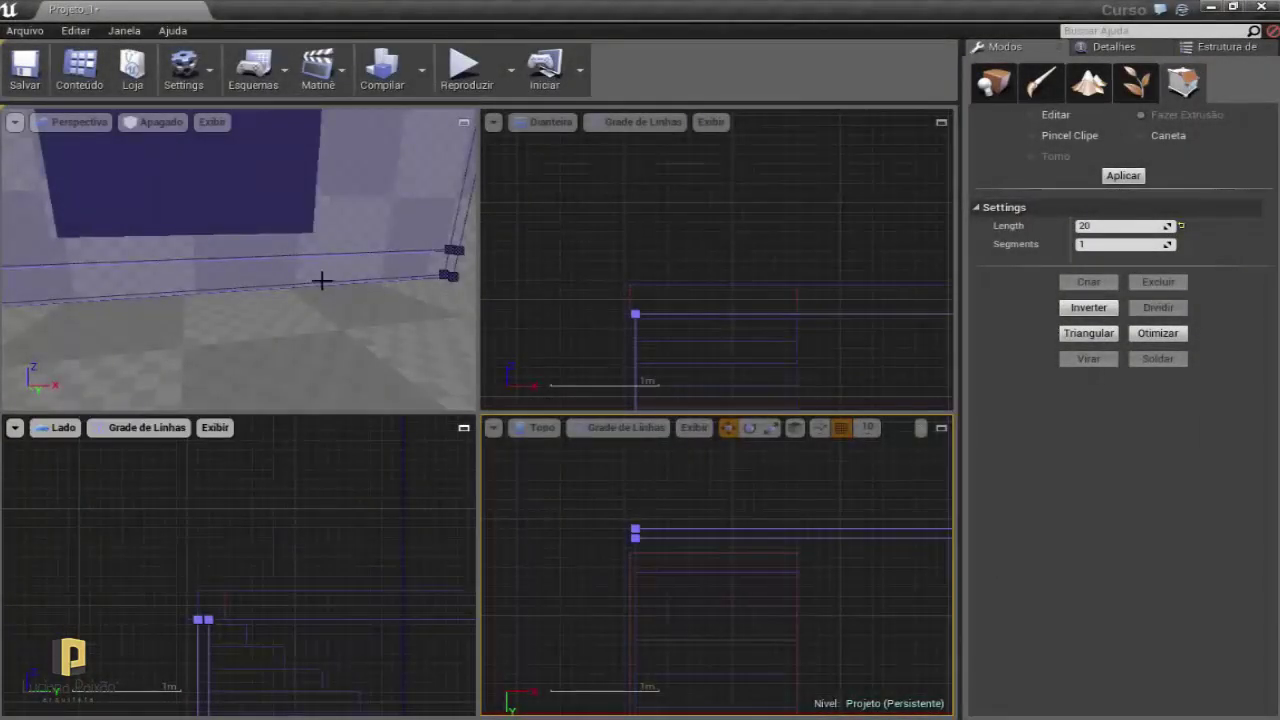
# Extrude two selected wall faces into baseboards at Length 20.
pyautogui.click(321, 281)
pyautogui.moveTo(360, 340)
pyautogui.mouseDown(button='right')
pyautogui.moveTo(380, 320)
pyautogui.moveTo(329, 340)
pyautogui.mouseUp(button='right')
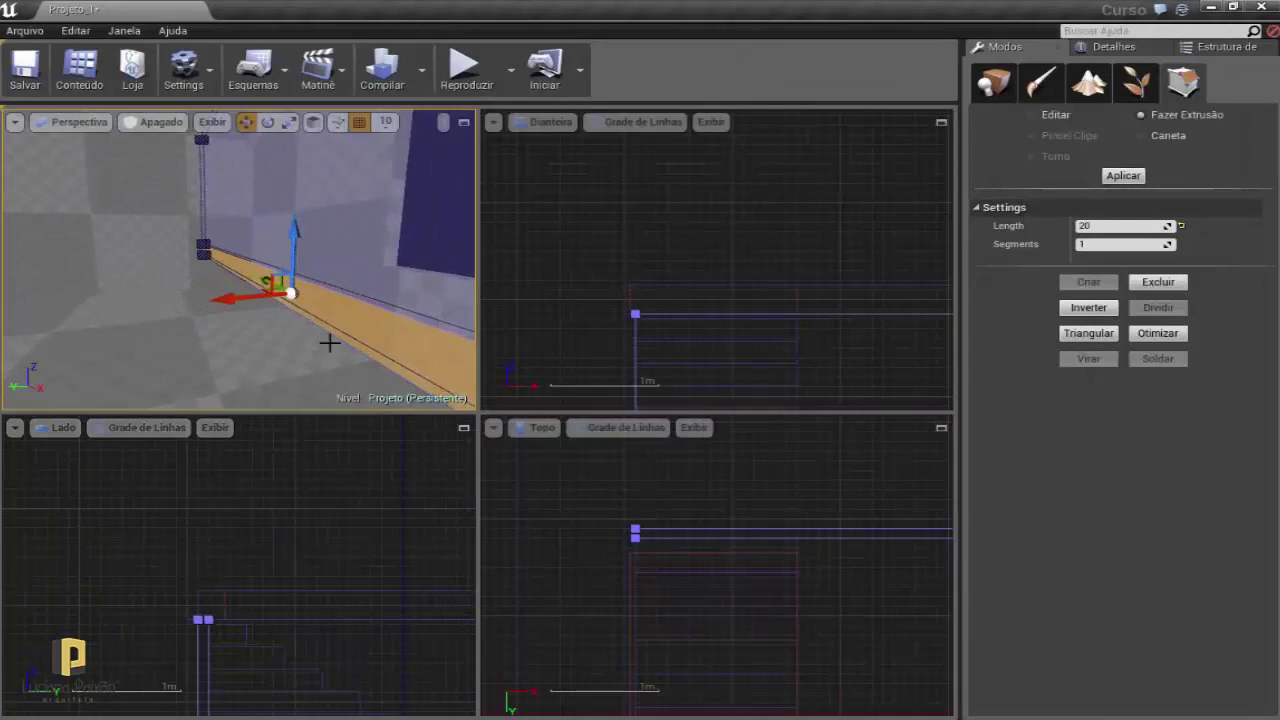
pyautogui.click(1120, 176)
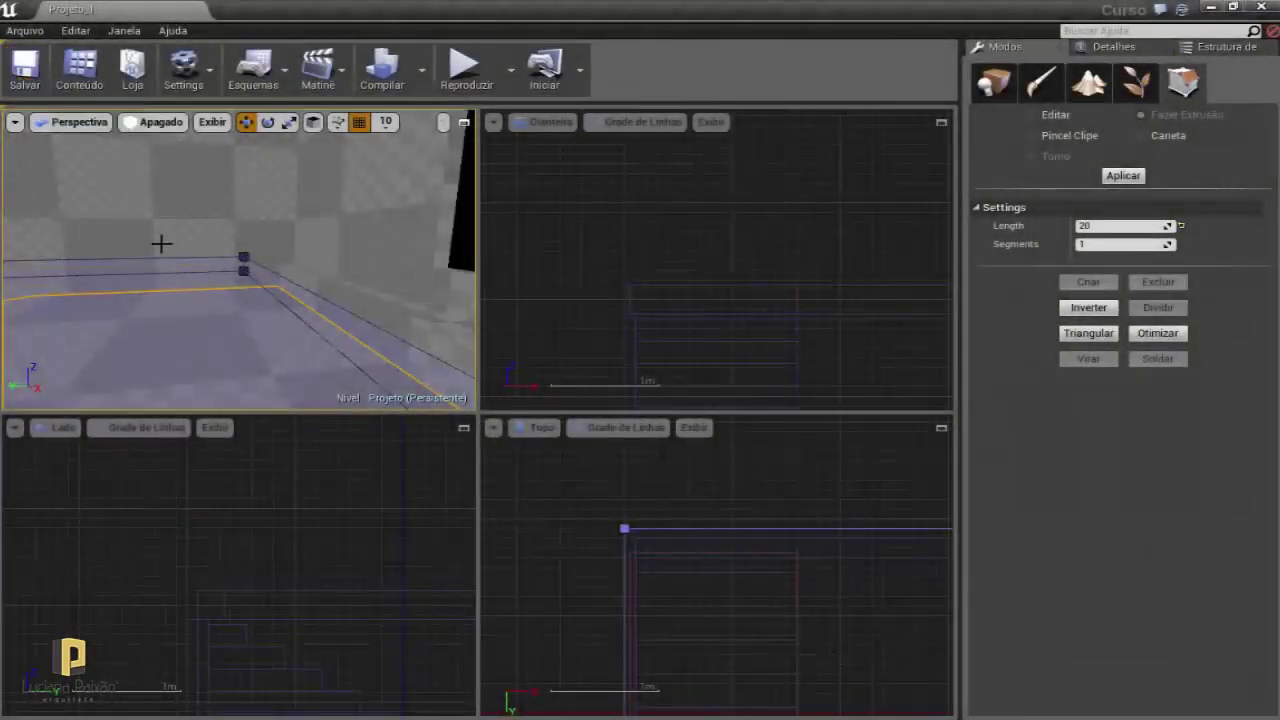
pyautogui.moveTo(294, 224)
pyautogui.mouseDown(button='right')
pyautogui.moveTo(323, 223)
pyautogui.moveTo(300, 230)
pyautogui.mouseUp(button='right')
pyautogui.moveTo(213, 297); pyautogui.dragTo(213, 297, button='right')
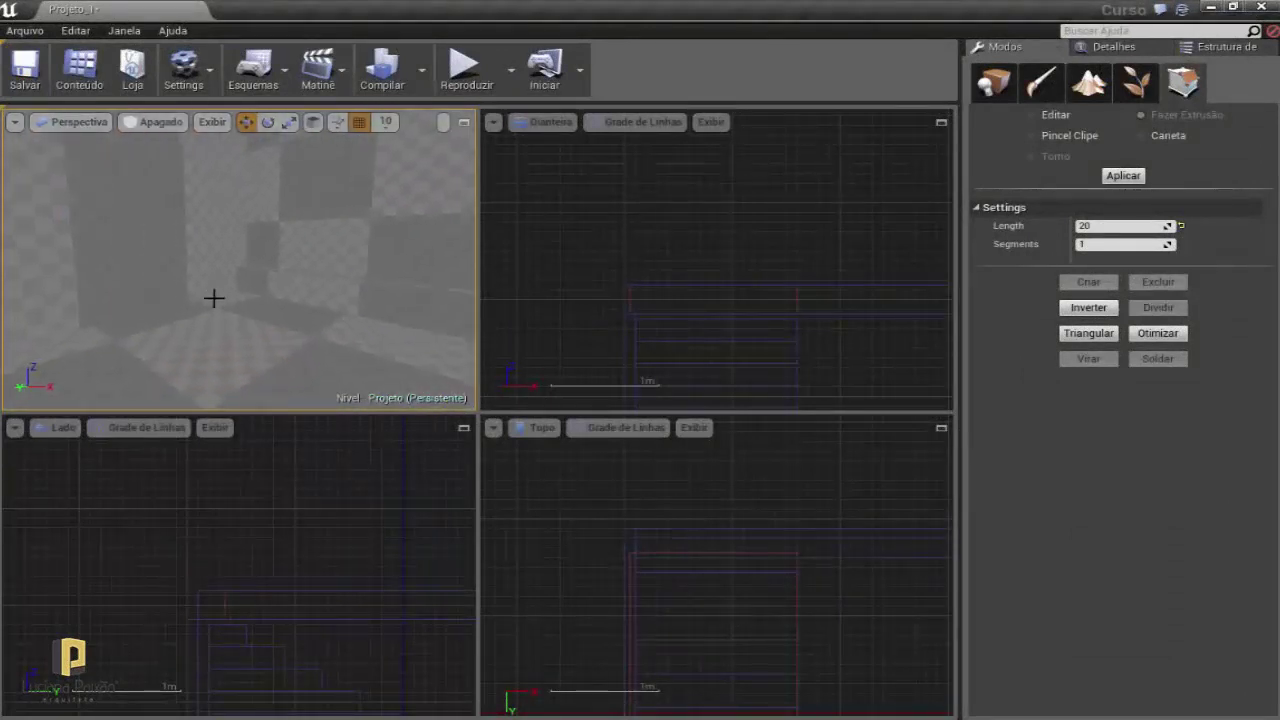
pyautogui.moveTo(206, 249); pyautogui.dragTo(206, 249, button='right')
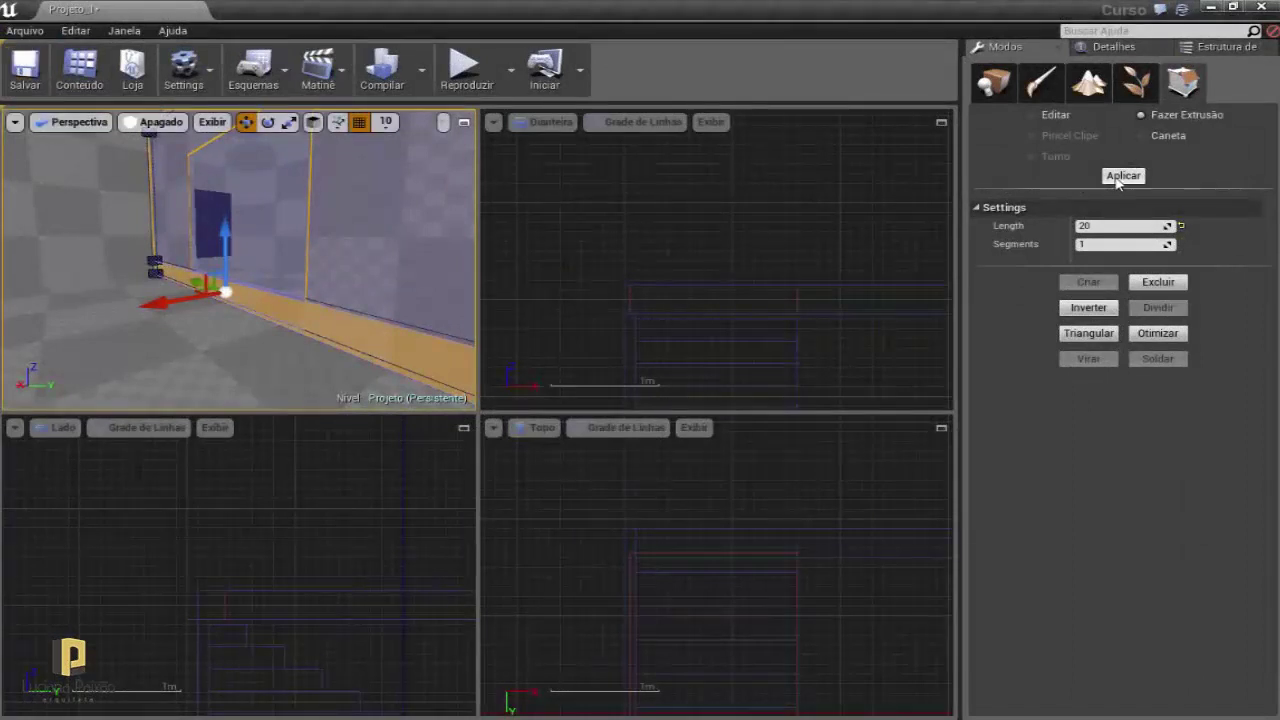
pyautogui.click(1118, 178)
# Extrude the bottom face at the wall's left end into a baseboard.
pyautogui.moveTo(445, 218); pyautogui.dragTo(300, 220, button='right')
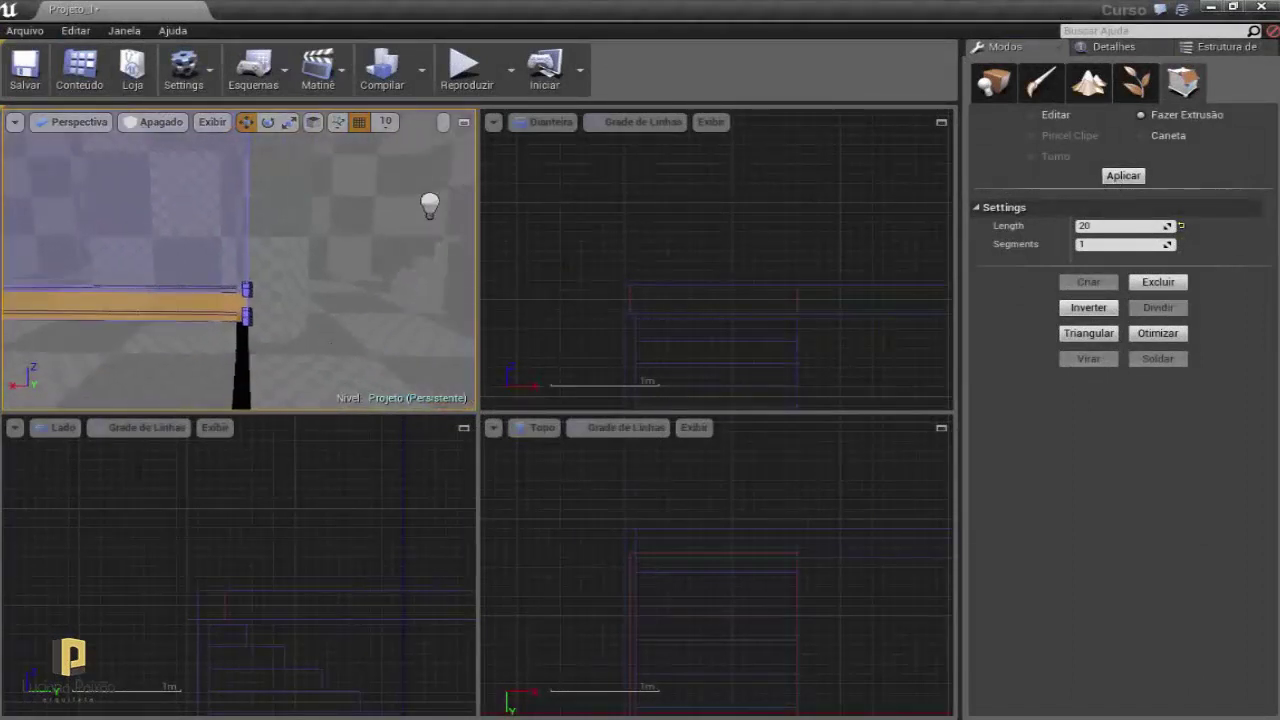
pyautogui.moveTo(227, 333); pyautogui.dragTo(227, 333, button='right')
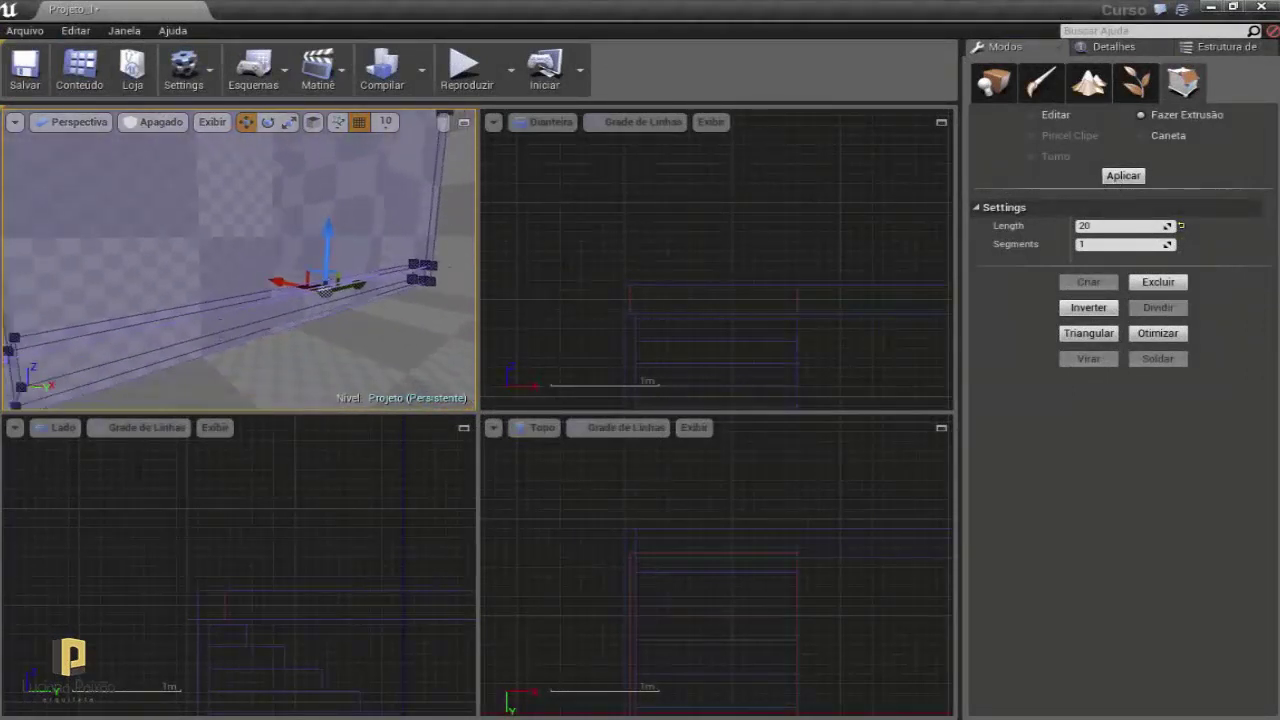
pyautogui.click(227, 333)
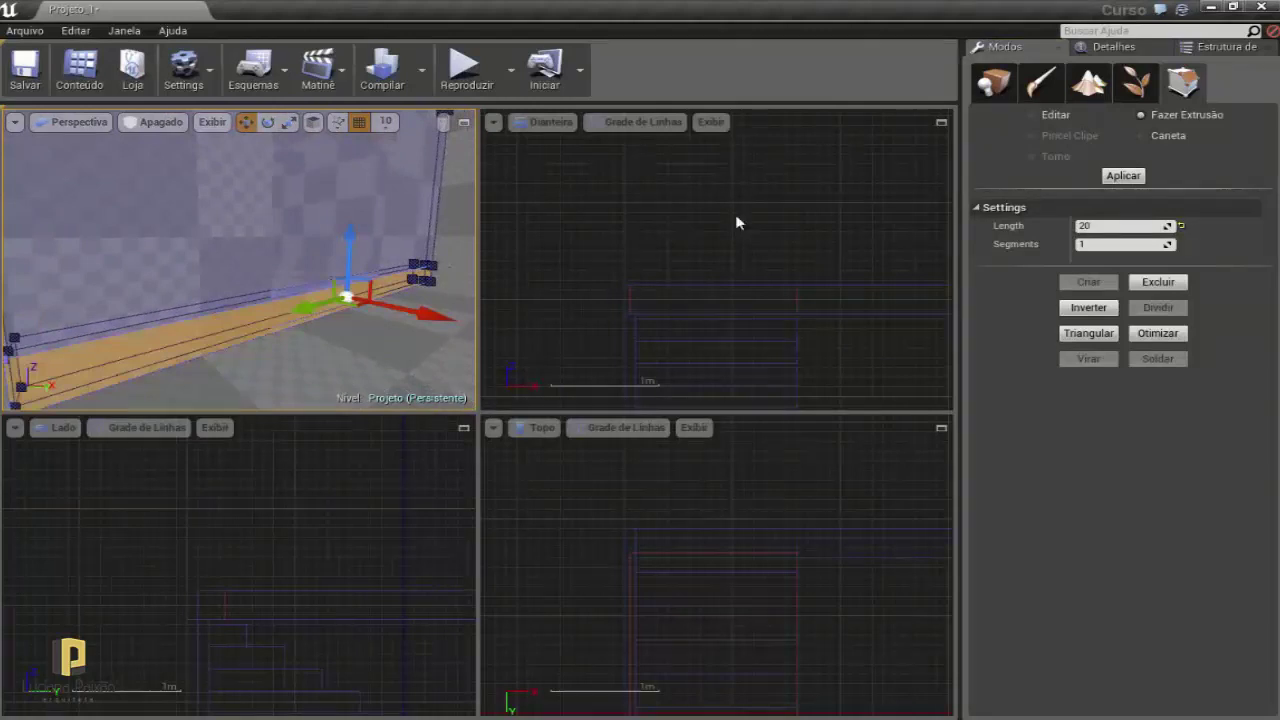
pyautogui.click(1125, 180)
pyautogui.moveTo(228, 312); pyautogui.dragTo(228, 312, button='right')
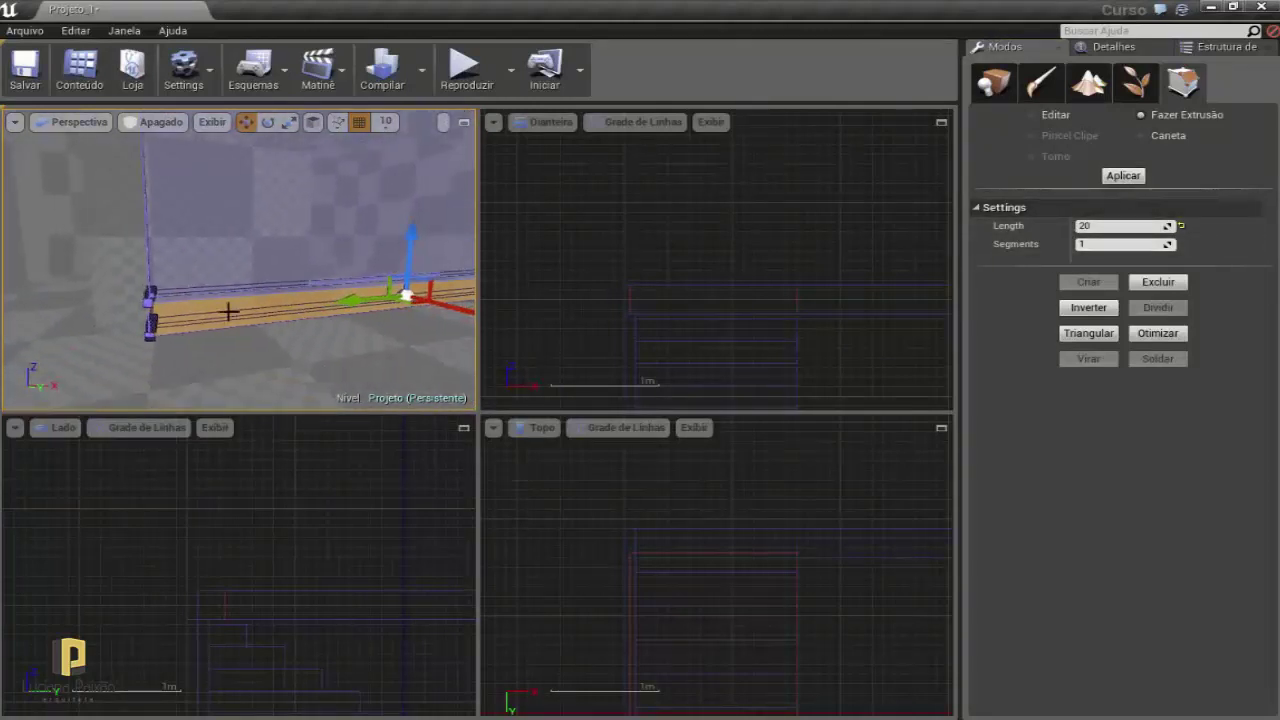
pyautogui.moveTo(278, 344); pyautogui.dragTo(238, 306)
pyautogui.moveTo(243, 210); pyautogui.dragTo(243, 210, button='right')
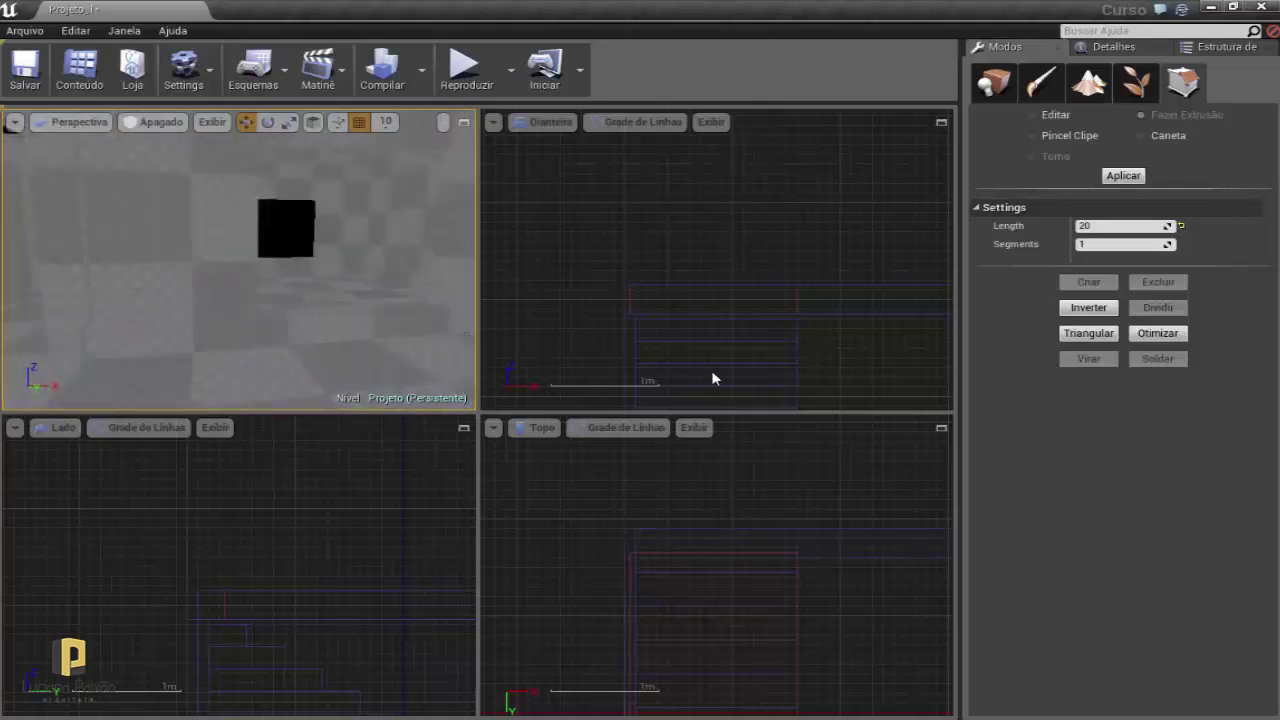
# Select the thin wall brush's top edge in the Top view and pull it outward to thicken it.
pyautogui.scroll(-5, 671, 298)
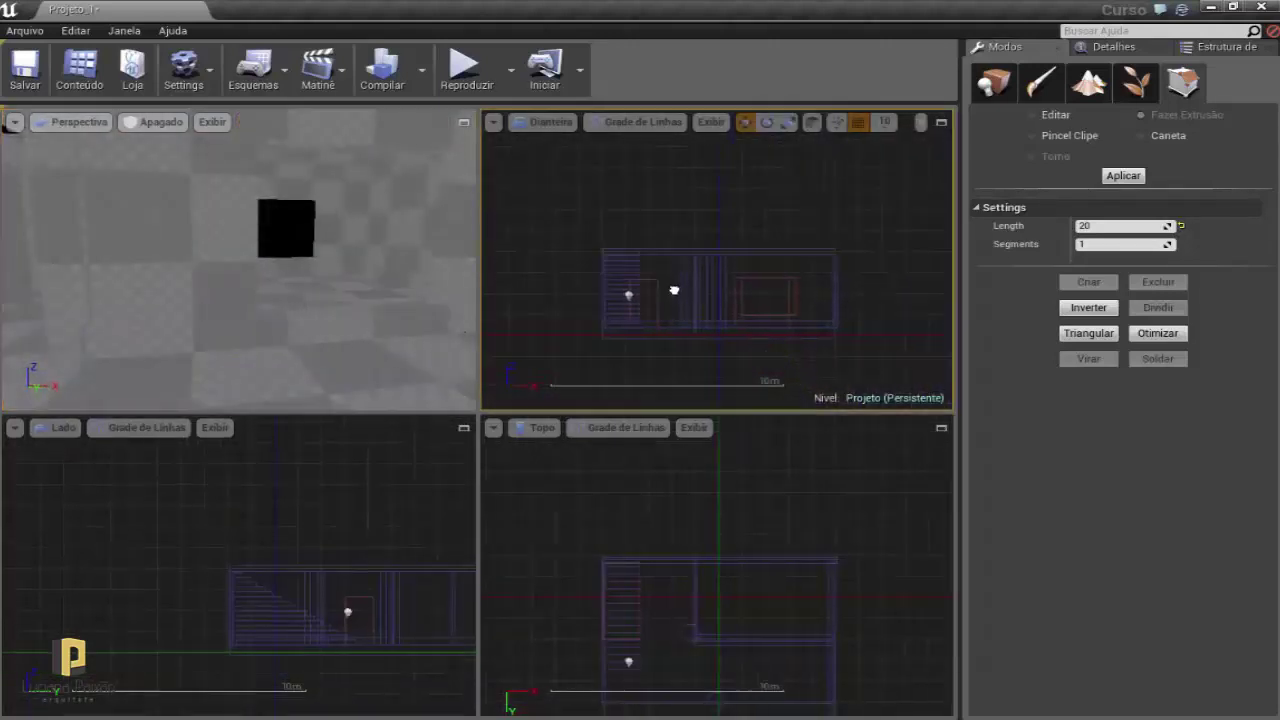
pyautogui.moveTo(689, 512); pyautogui.dragTo(740, 553, button='right')
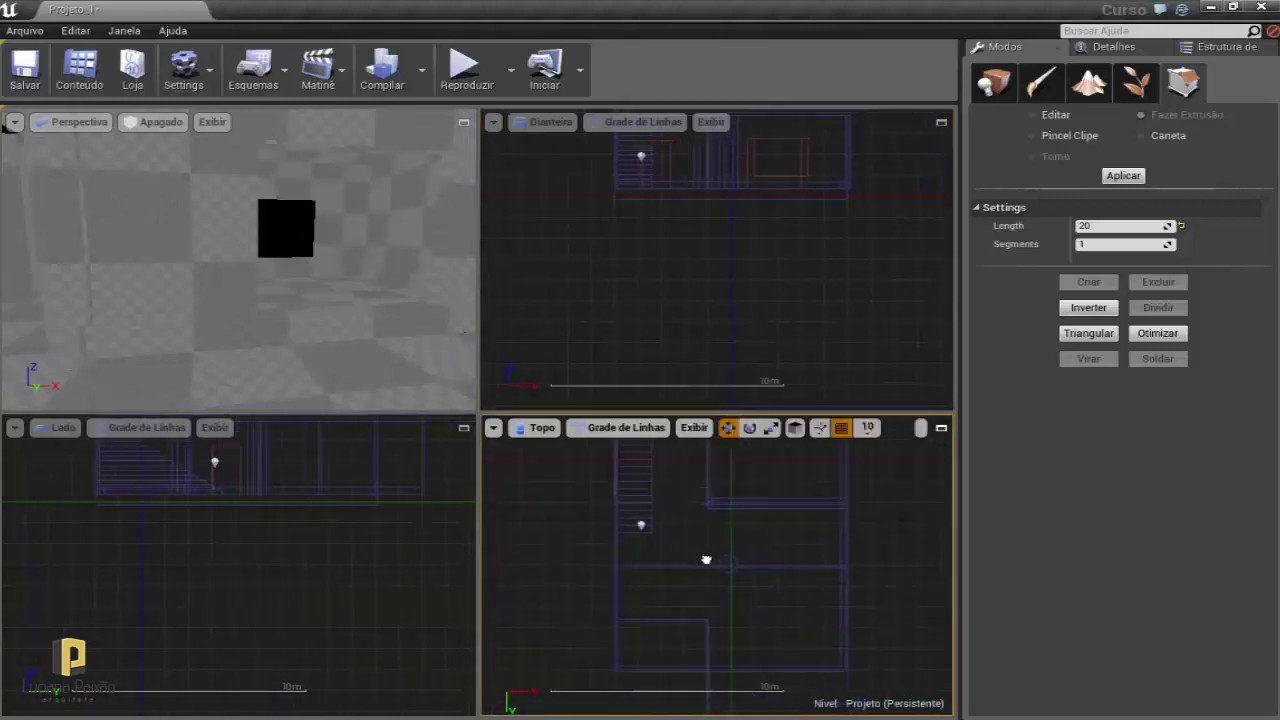
pyautogui.scroll(2, 740, 553)
pyautogui.click(744, 531)
pyautogui.scroll(5, 744, 531)
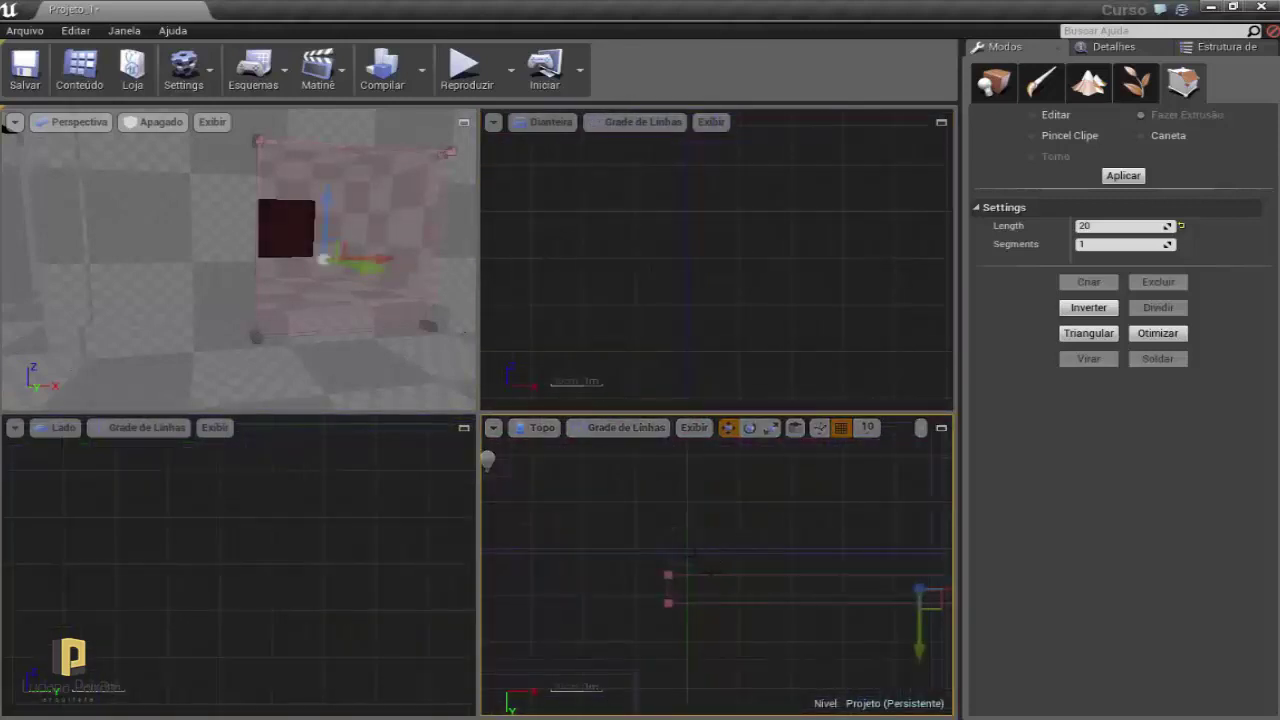
pyautogui.click(716, 590)
pyautogui.scroll(1, 716, 590)
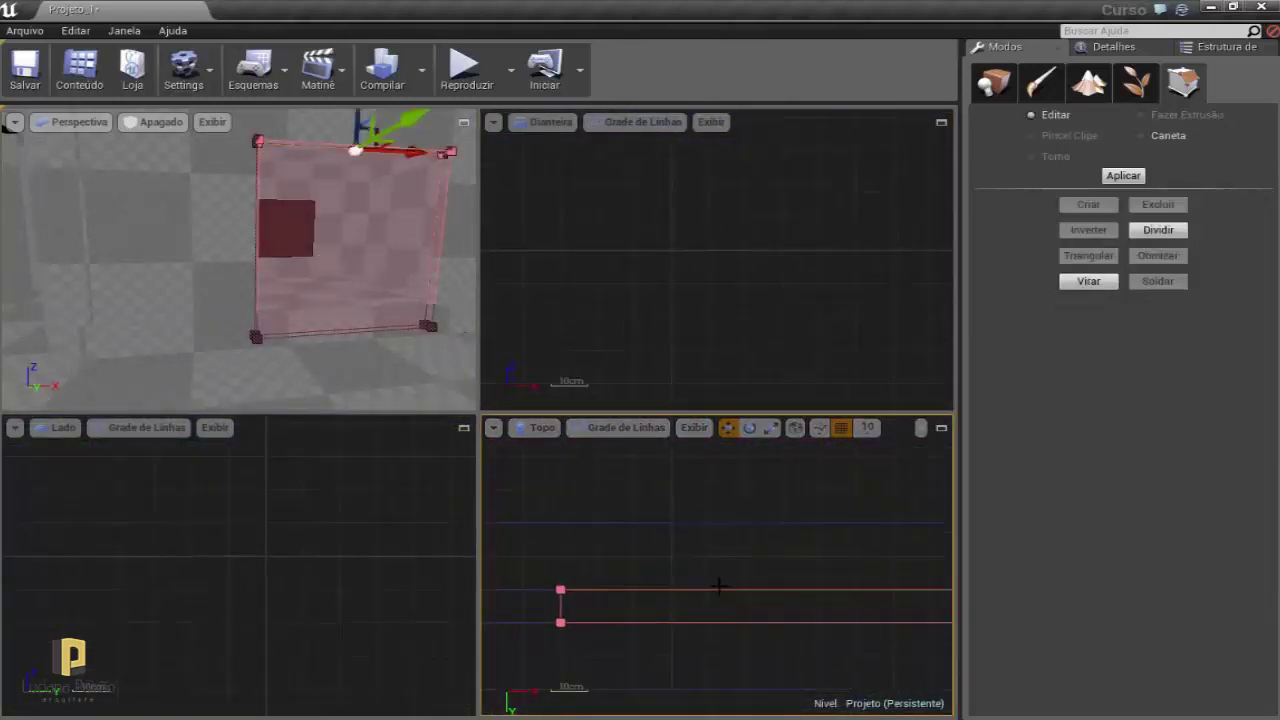
pyautogui.scroll(-2, 720, 590)
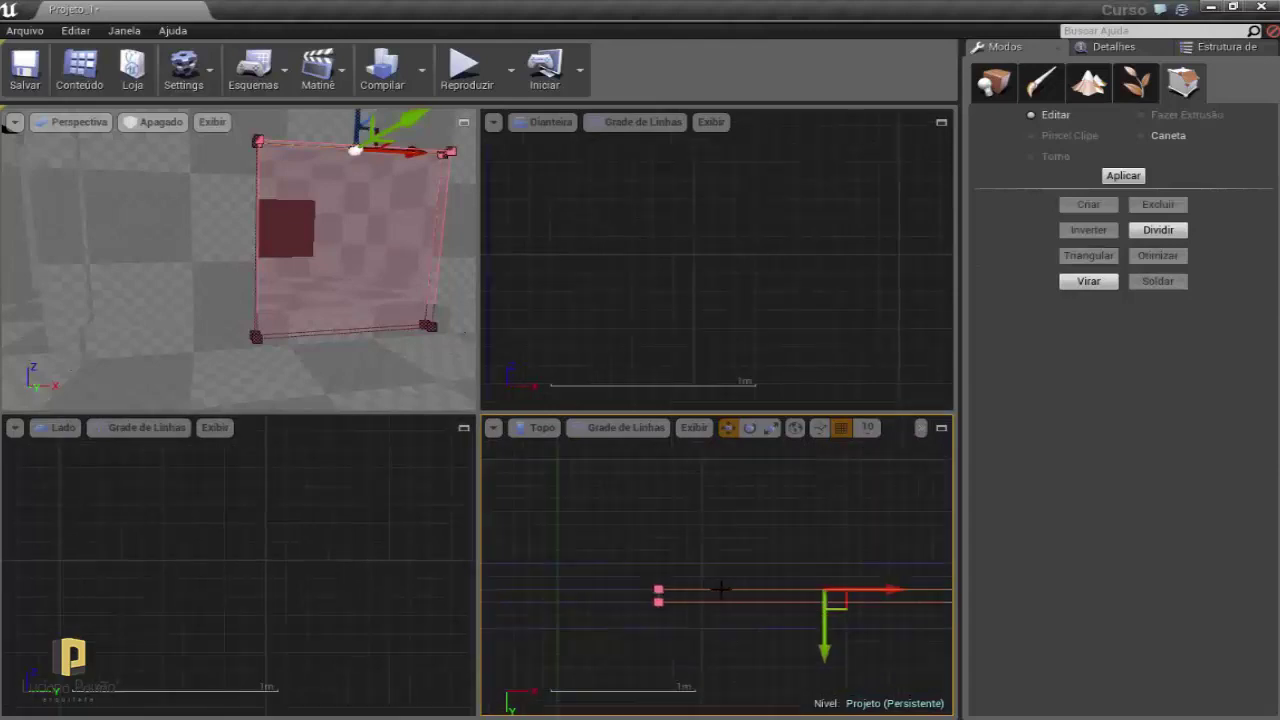
pyautogui.scroll(1, 808, 606)
pyautogui.scroll(1, 782, 600)
pyautogui.scroll(1, 782, 614)
pyautogui.moveTo(782, 614); pyautogui.dragTo(766, 569)
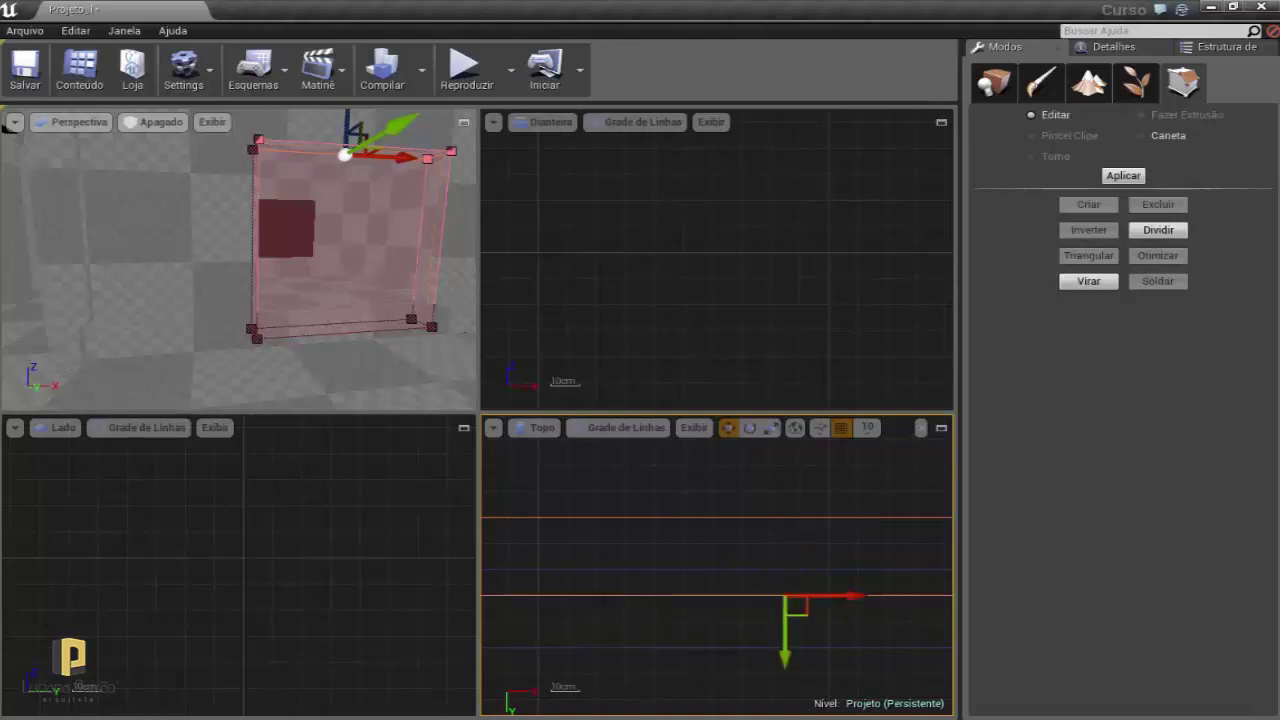
pyautogui.moveTo(608, 537)
pyautogui.mouseDown()
pyautogui.moveTo(713, 563)
pyautogui.moveTo(718, 620)
pyautogui.mouseUp()
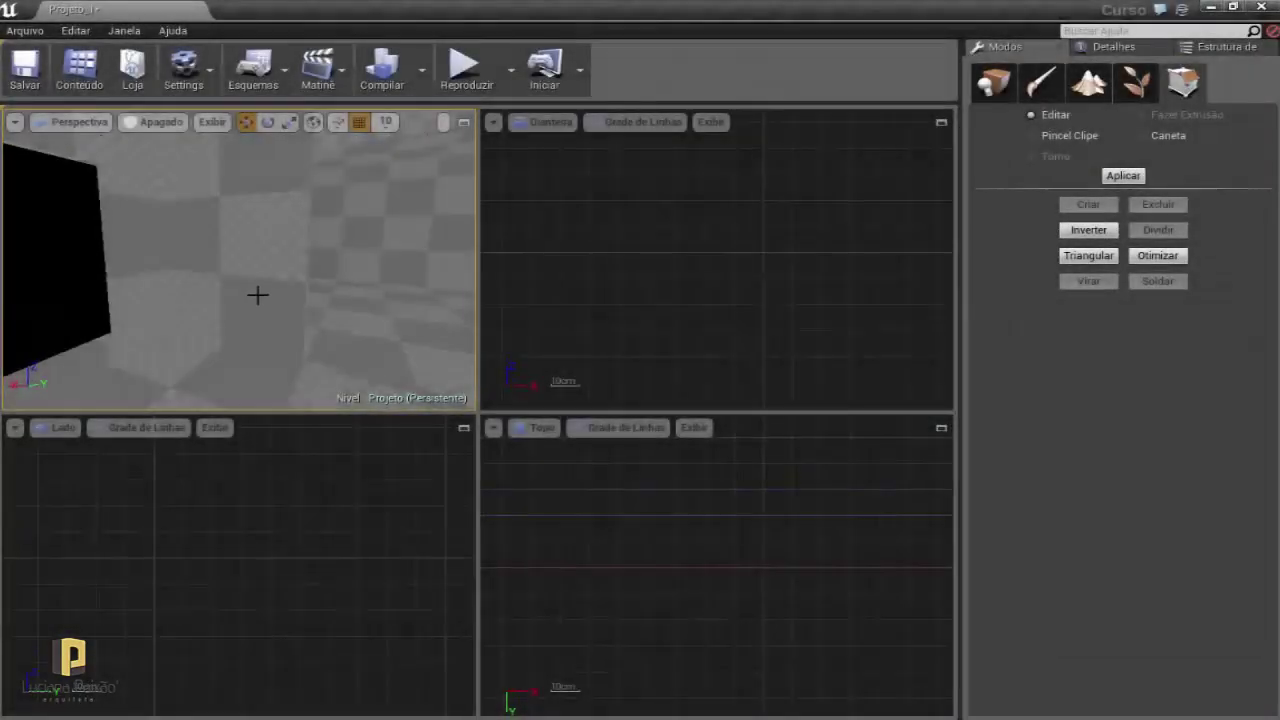
# Select the strip along the wall's base and extrude it with Fazer Extrusão at Length 20.
pyautogui.click(255, 312)
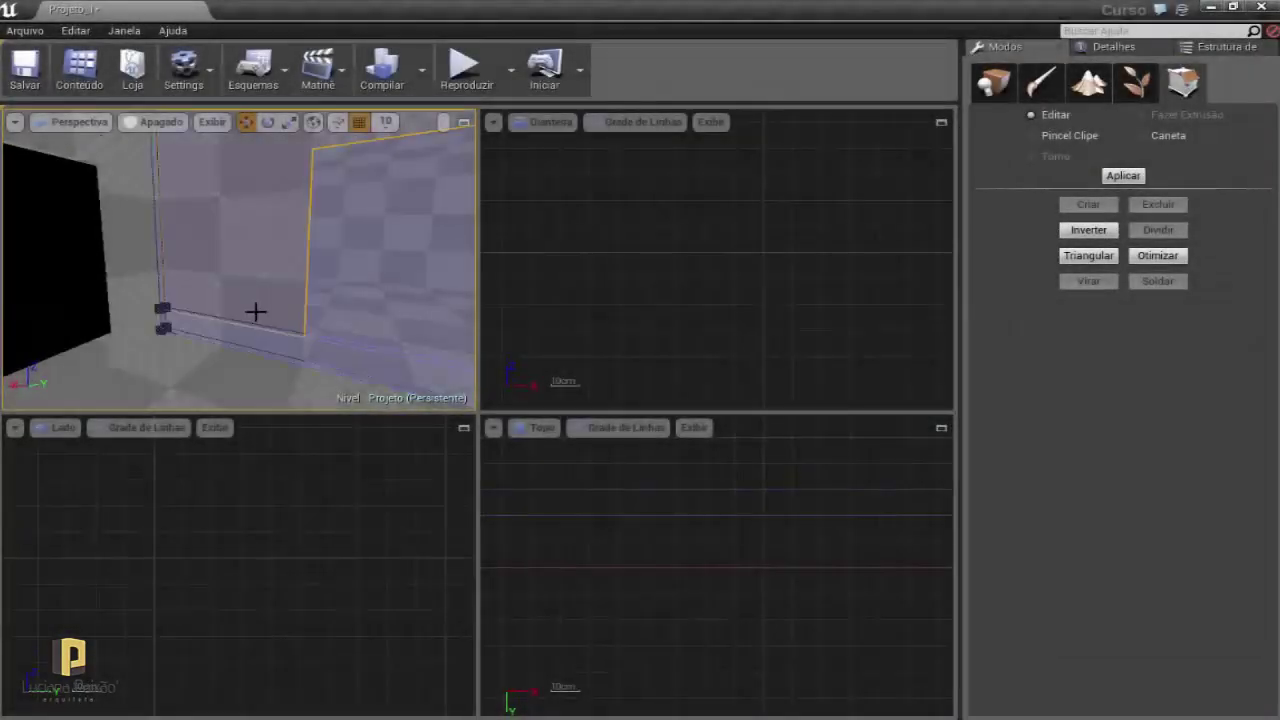
pyautogui.click(229, 349)
pyautogui.moveTo(229, 349)
pyautogui.mouseDown(button='right')
pyautogui.moveTo(300, 330)
pyautogui.moveTo(250, 330)
pyautogui.moveTo(330, 297)
pyautogui.moveTo(400, 297)
pyautogui.mouseUp(button='right')
pyautogui.click(240, 296)
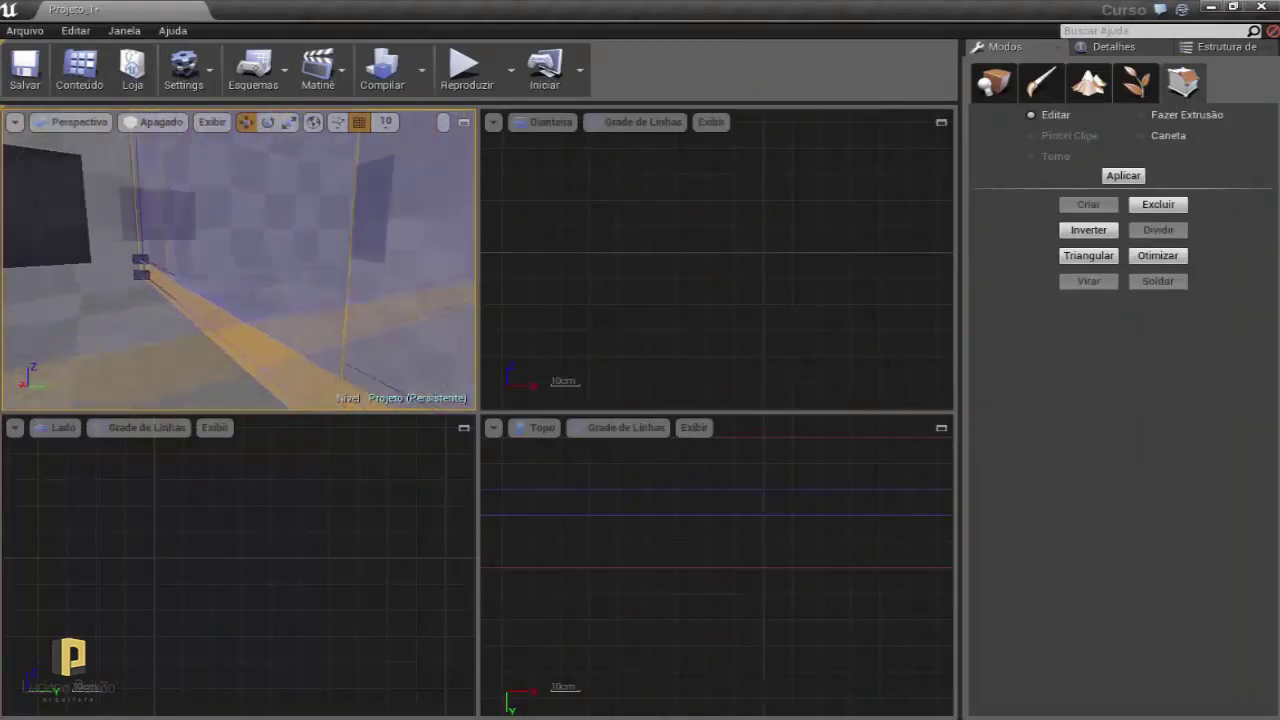
pyautogui.click(1141, 115)
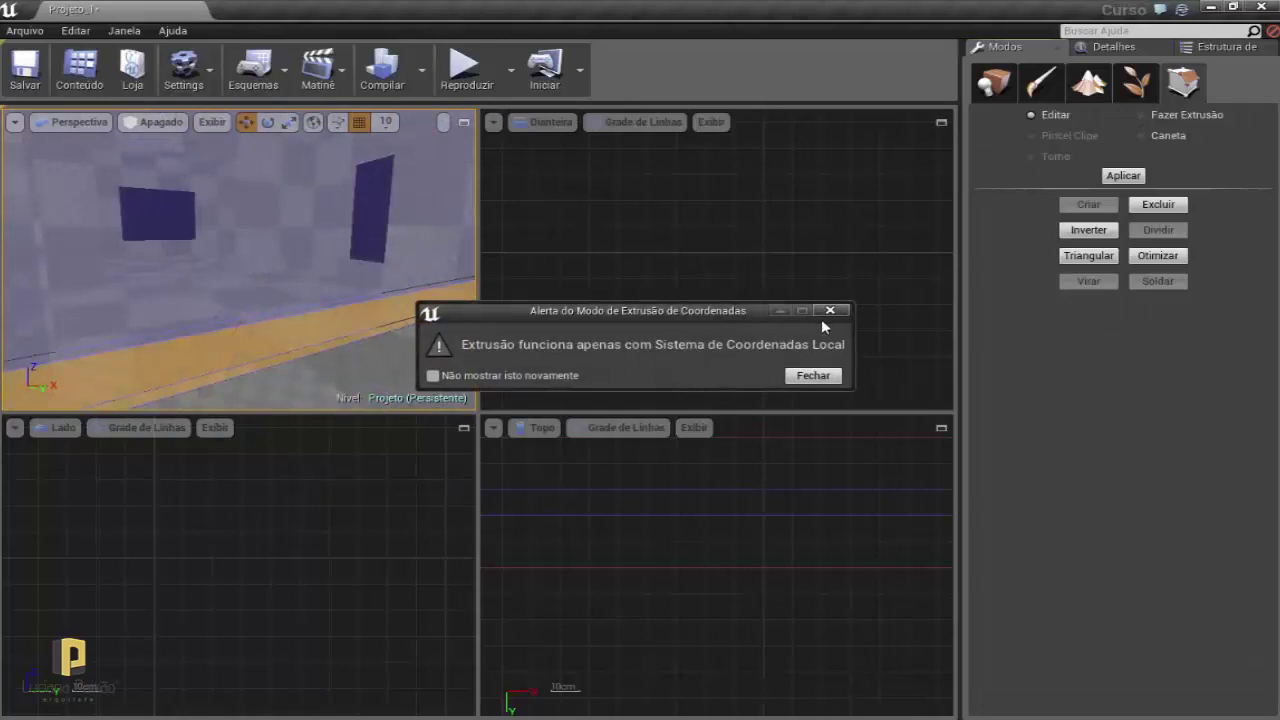
pyautogui.click(822, 318)
pyautogui.click(1124, 177)
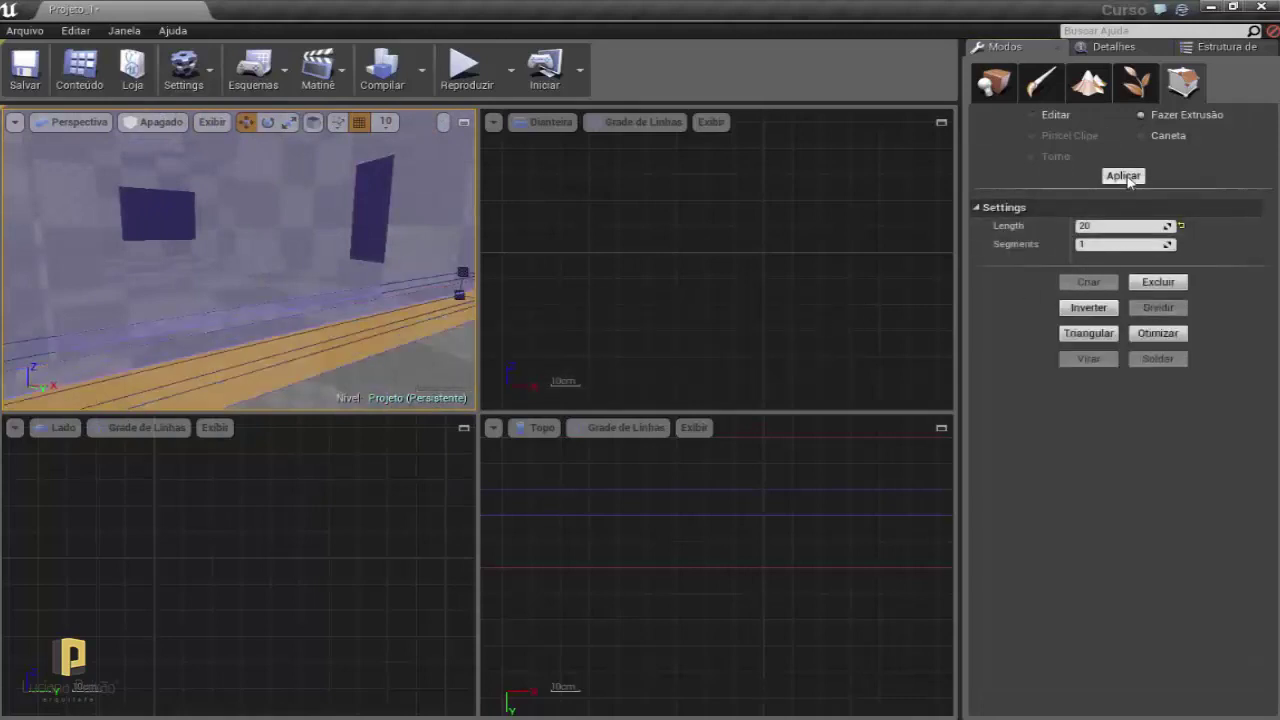
pyautogui.moveTo(303, 246); pyautogui.dragTo(303, 246, button='right')
# Select the plane brush's upper long edge in the Top view and drag it outward.
pyautogui.click(723, 571)
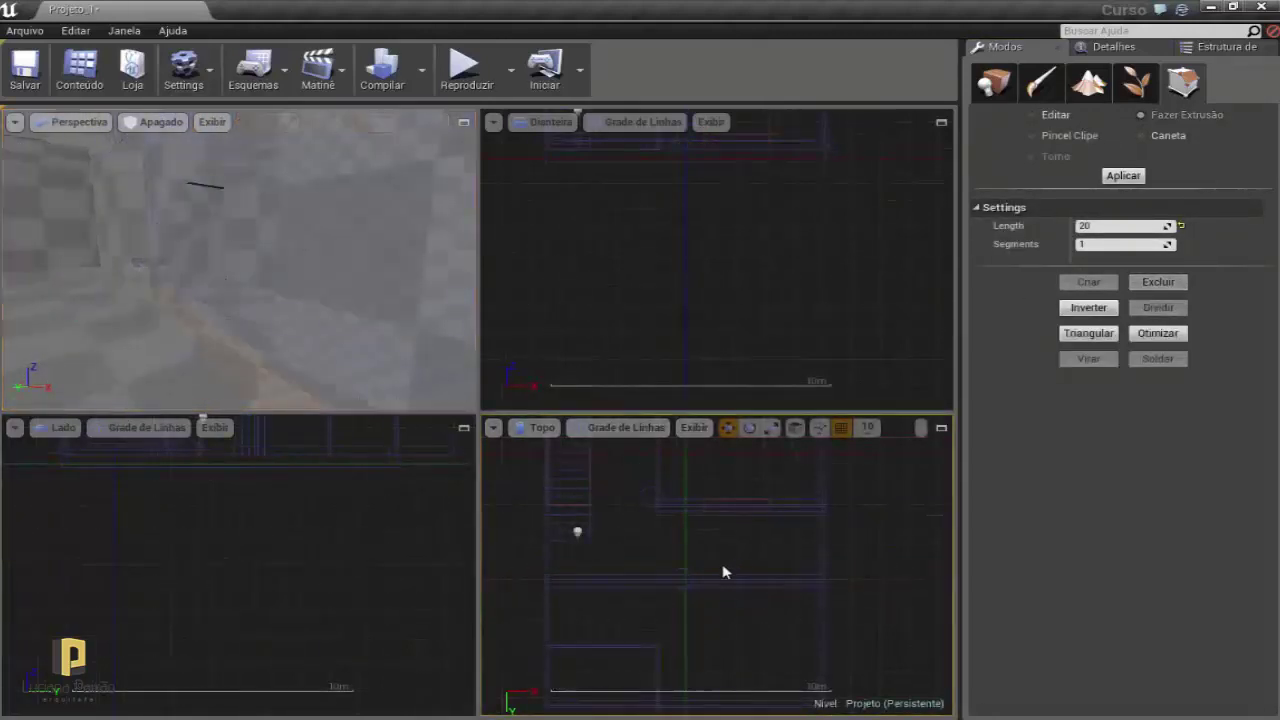
pyautogui.scroll(-3, 693, 591)
pyautogui.scroll(3, 680, 605)
pyautogui.click(671, 606)
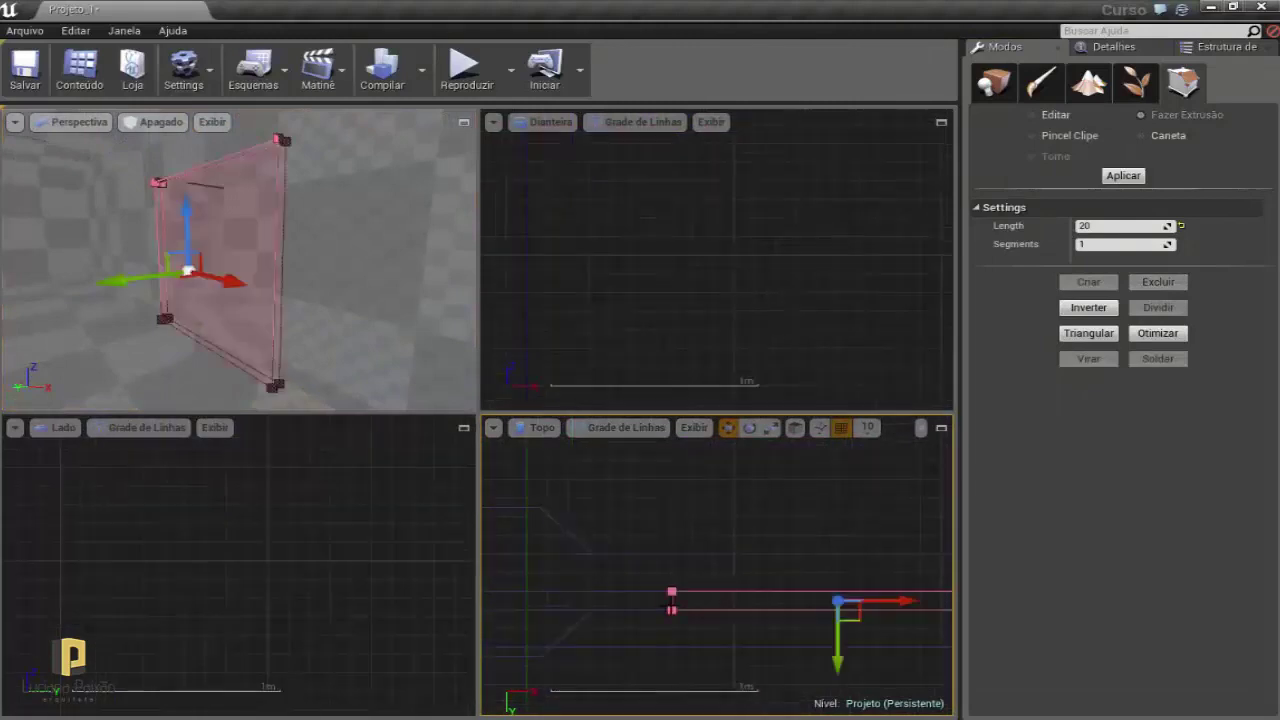
pyautogui.moveTo(721, 580); pyautogui.dragTo(631, 560, button='right')
pyautogui.click(644, 586)
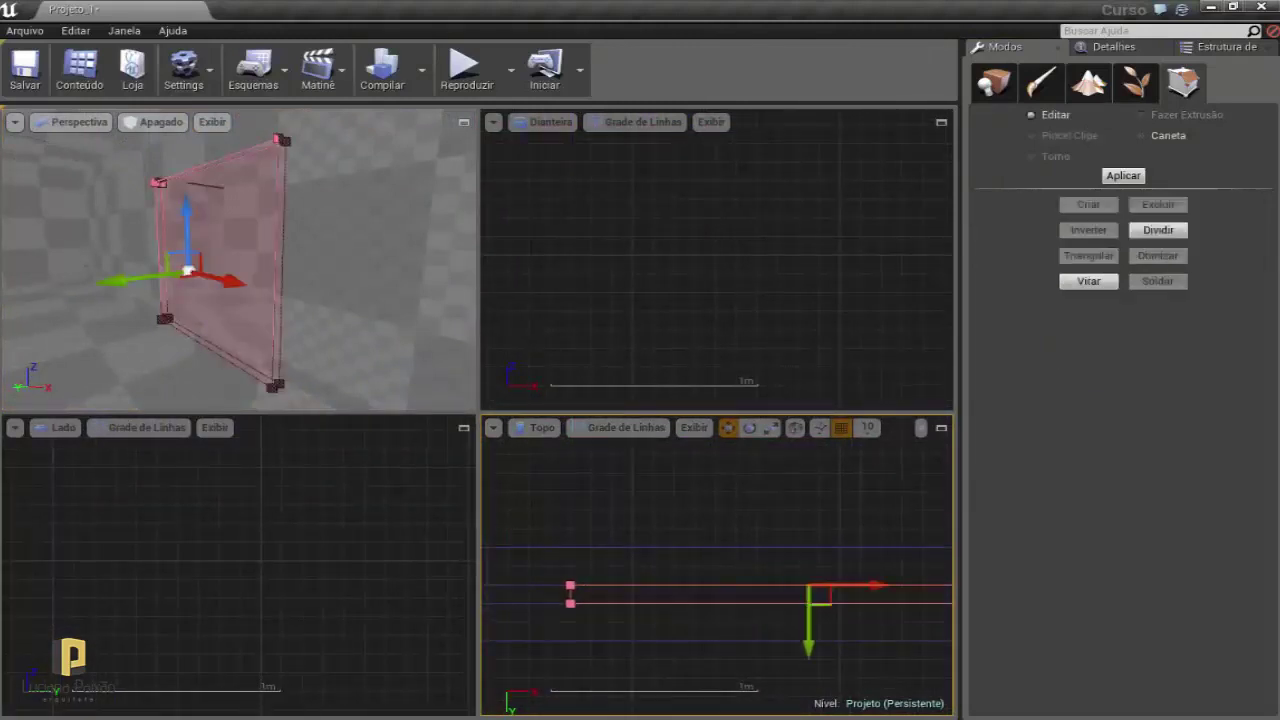
pyautogui.scroll(1, 766, 614)
pyautogui.moveTo(816, 620); pyautogui.dragTo(816, 568)
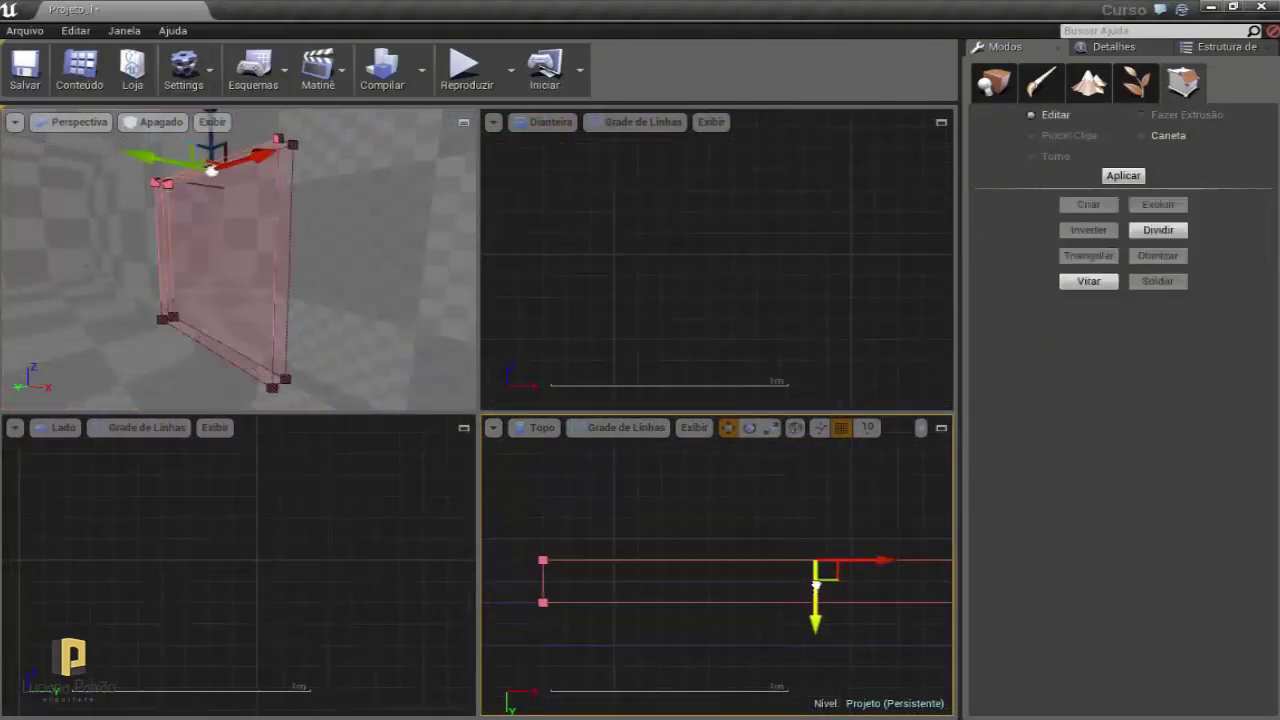
# Drag the opposite long edge outward as well, widening the brush into a slab.
pyautogui.moveTo(706, 603); pyautogui.dragTo(662, 566, button='right')
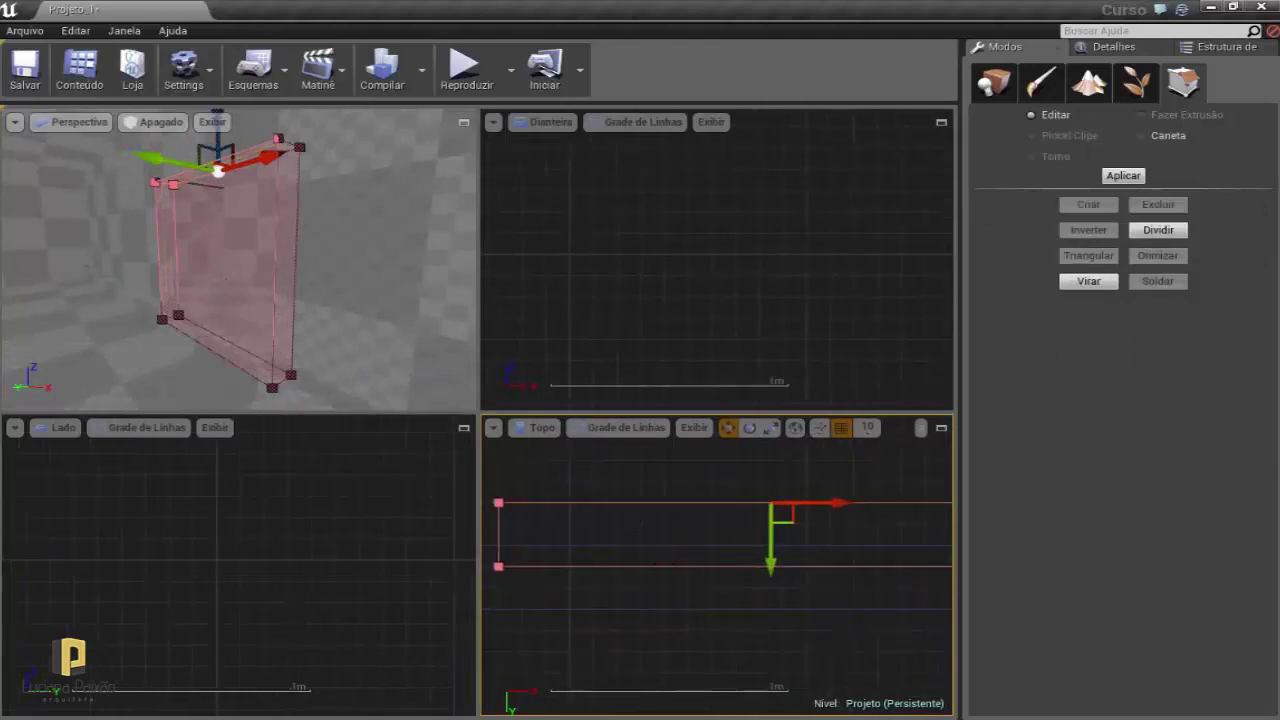
pyautogui.click(667, 567)
pyautogui.moveTo(776, 622); pyautogui.dragTo(778, 664)
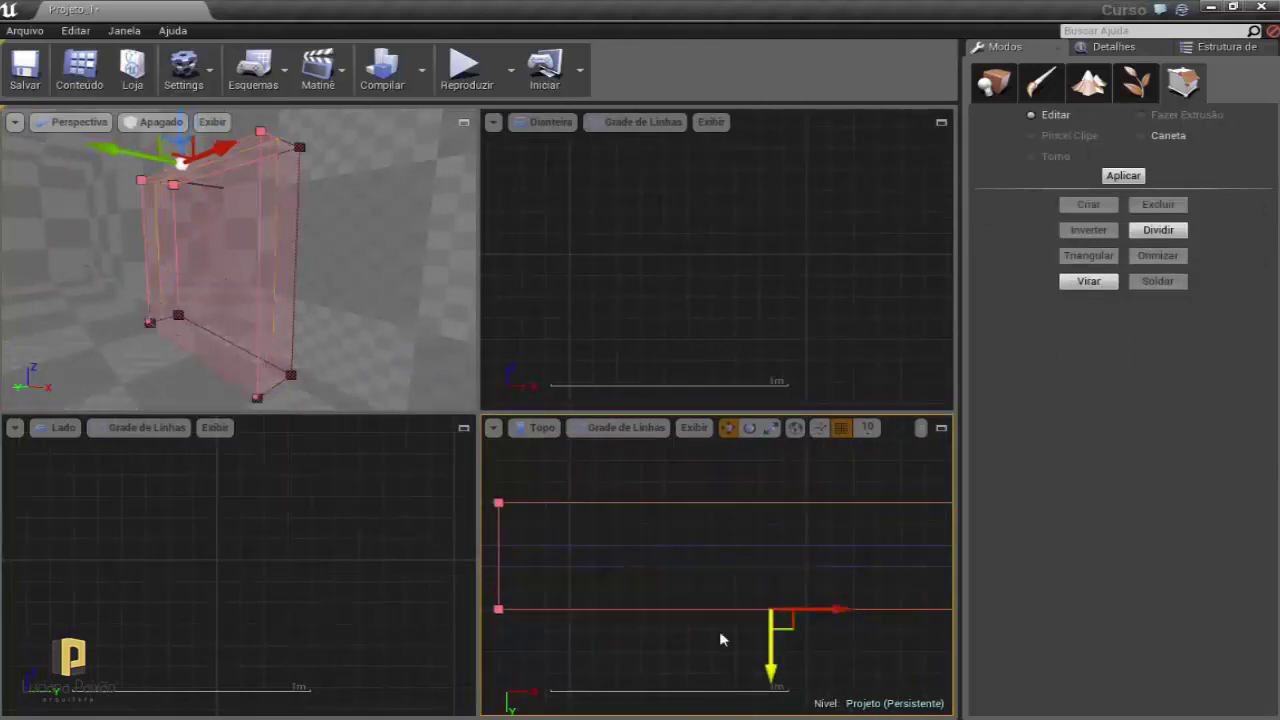
pyautogui.click(157, 369)
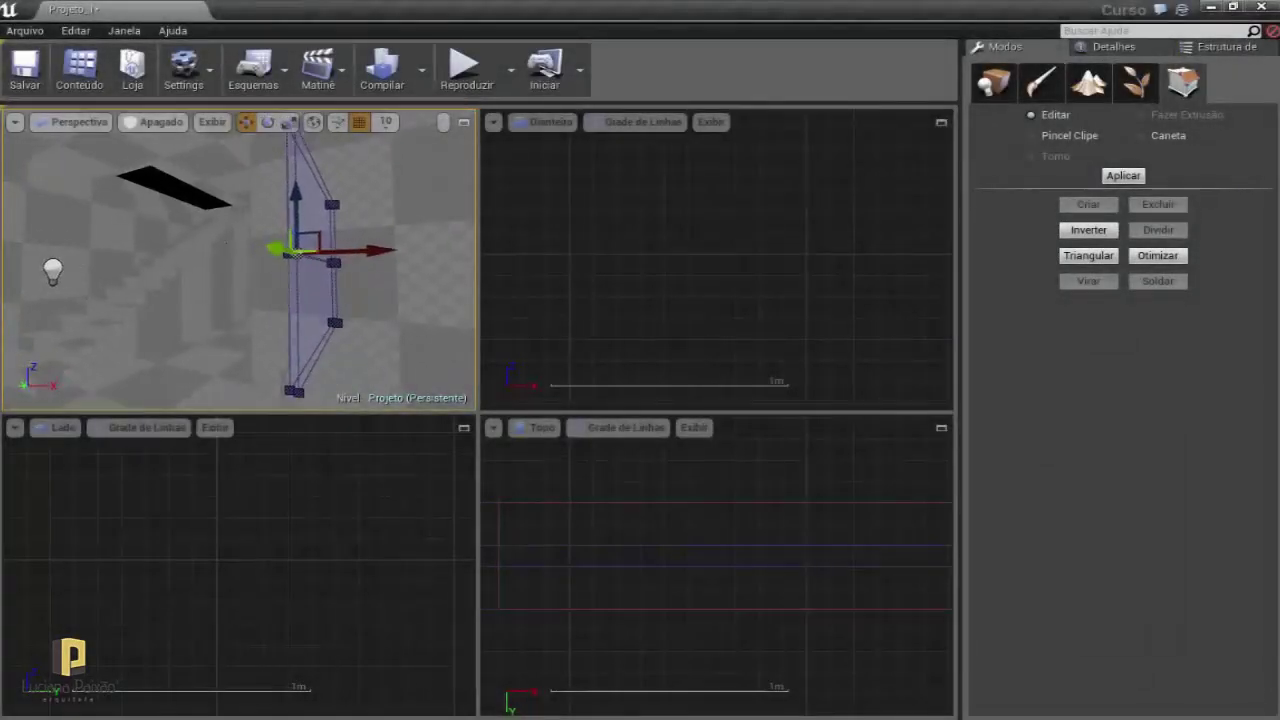
pyautogui.moveTo(240, 300); pyautogui.dragTo(270, 300, button='right')
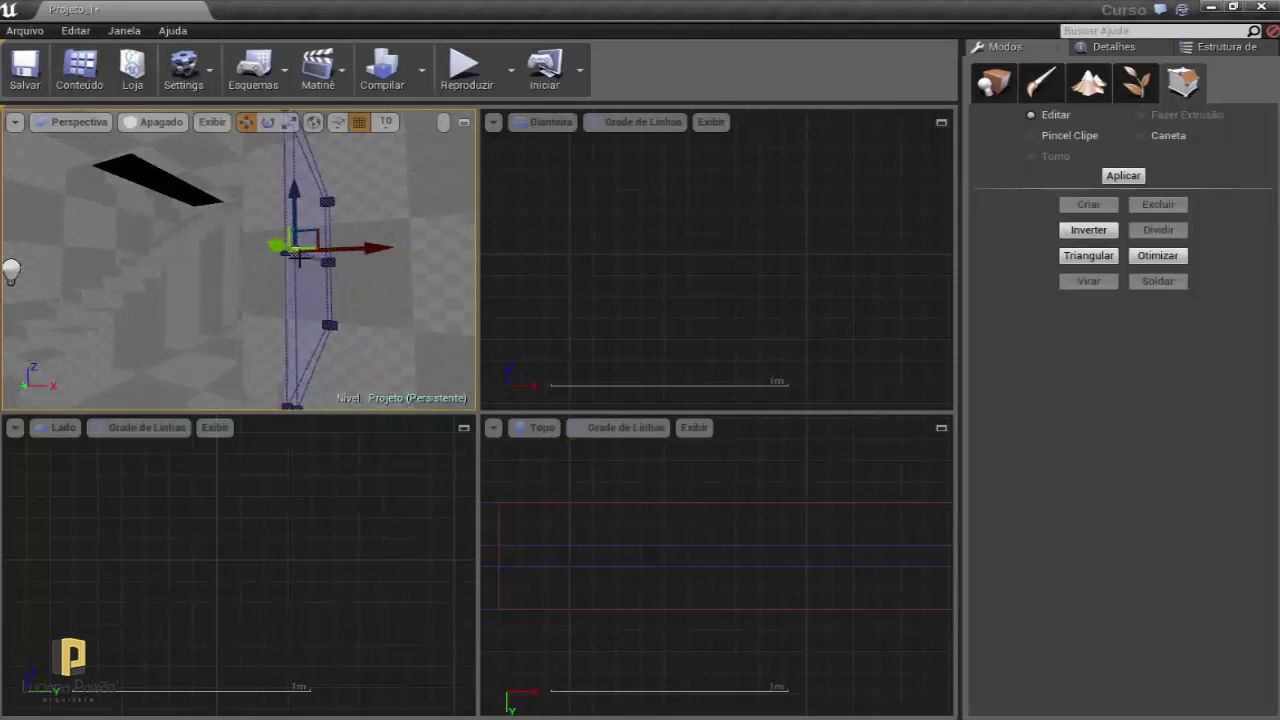
# Orbit around the reshaped brush, select a vertex, and undo the accidental deselection with Ctrl+Z.
pyautogui.moveTo(270, 300); pyautogui.dragTo(300, 290, button='right')
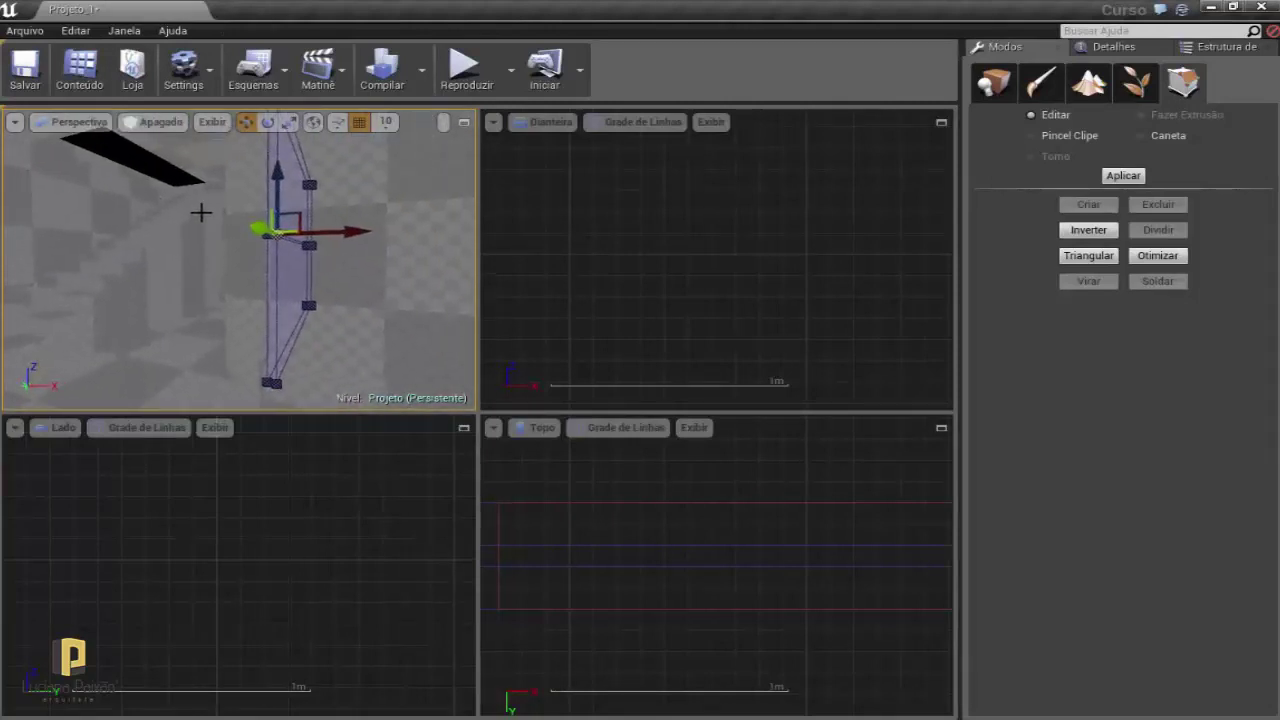
pyautogui.moveTo(215, 211); pyautogui.dragTo(235, 212, button='right')
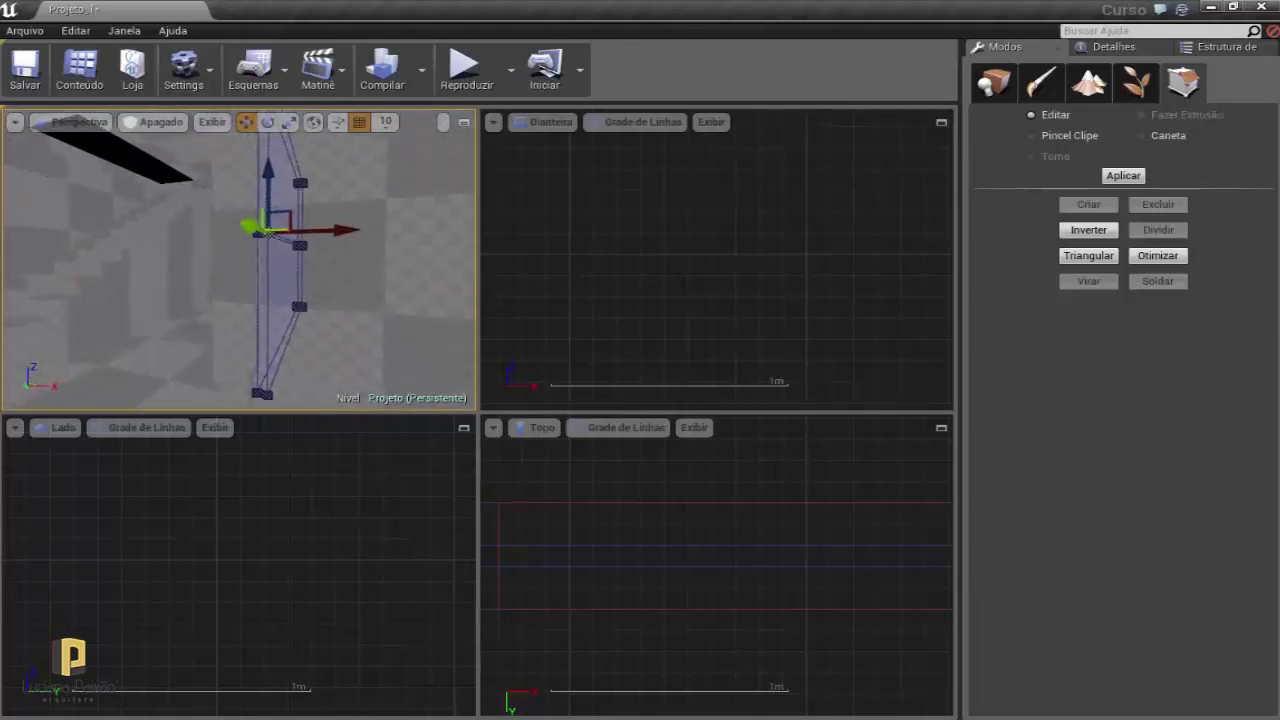
pyautogui.moveTo(216, 212)
pyautogui.mouseDown(button='right')
pyautogui.moveTo(240, 215)
pyautogui.moveTo(160, 210)
pyautogui.moveTo(290, 205)
pyautogui.moveTo(276, 197)
pyautogui.mouseUp(button='right')
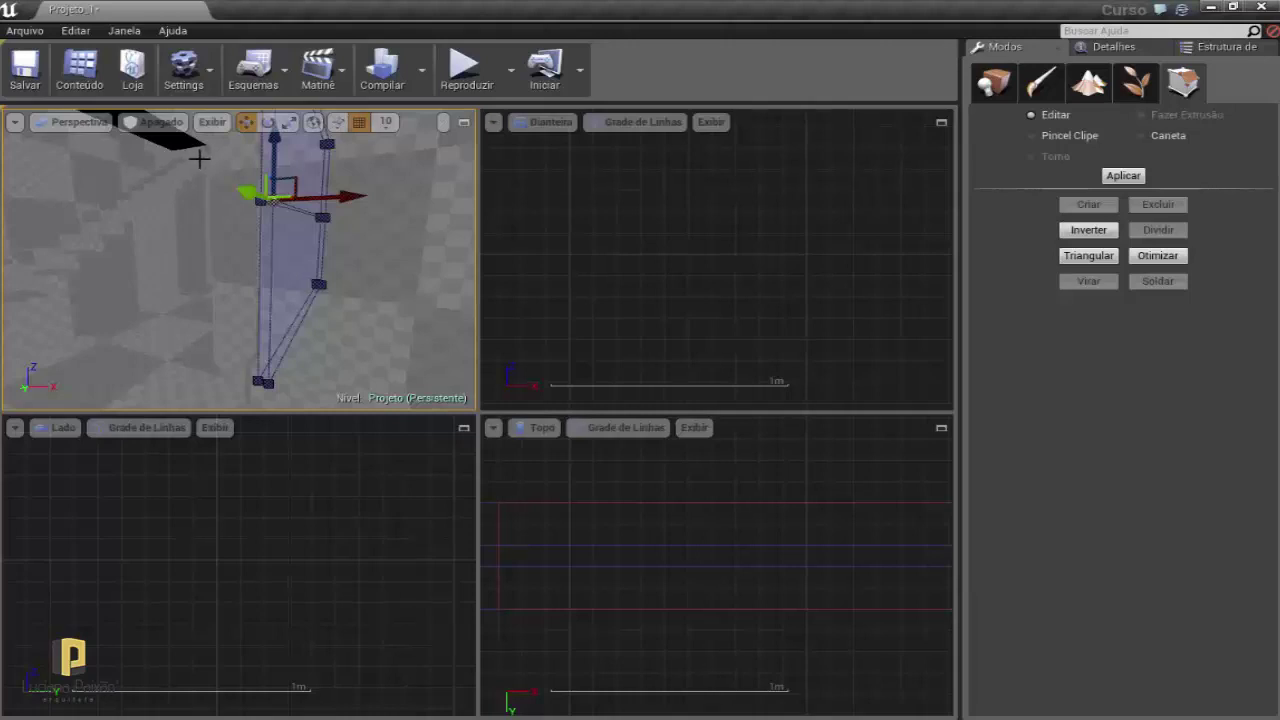
pyautogui.keyDown('ctrl'); pyautogui.click(320, 216); pyautogui.keyUp('ctrl')
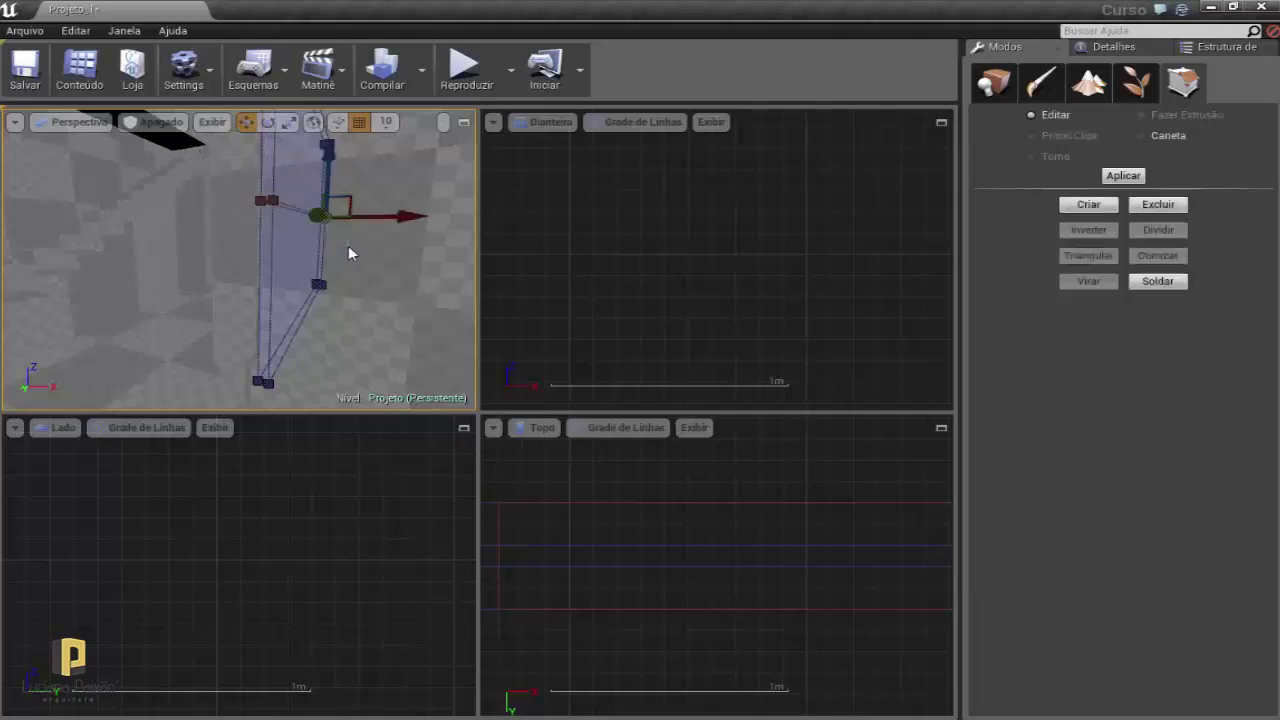
pyautogui.moveTo(348, 245); pyautogui.dragTo(274, 243)
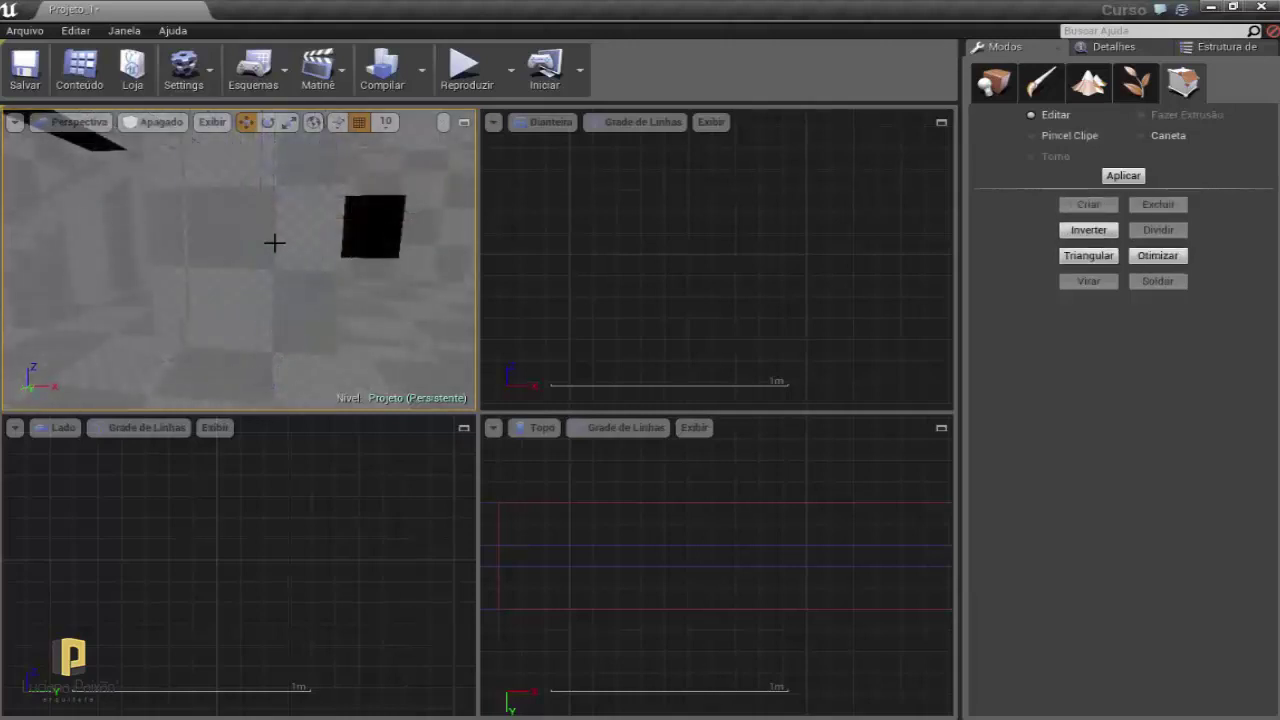
pyautogui.hotkey('ctrl', 'z')
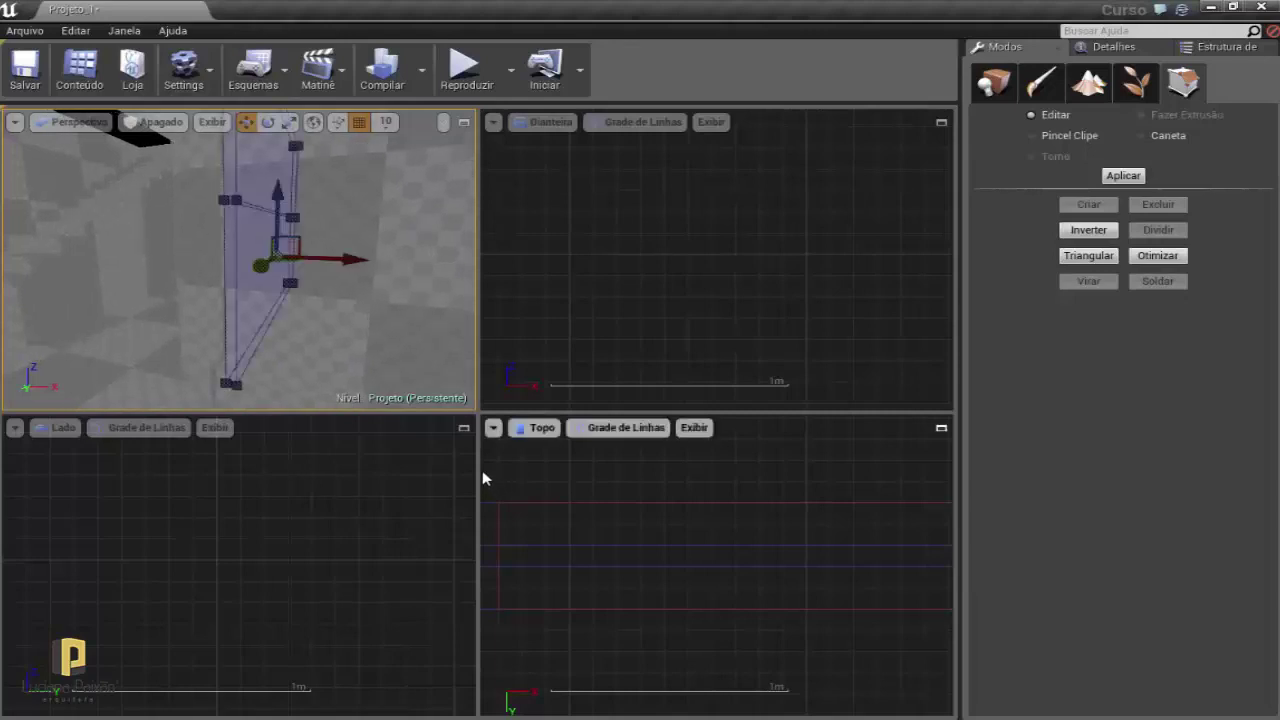
pyautogui.moveTo(362, 296)
pyautogui.mouseDown()
pyautogui.moveTo(322, 251)
pyautogui.moveTo(330, 272)
pyautogui.moveTo(315, 277)
pyautogui.mouseUp()
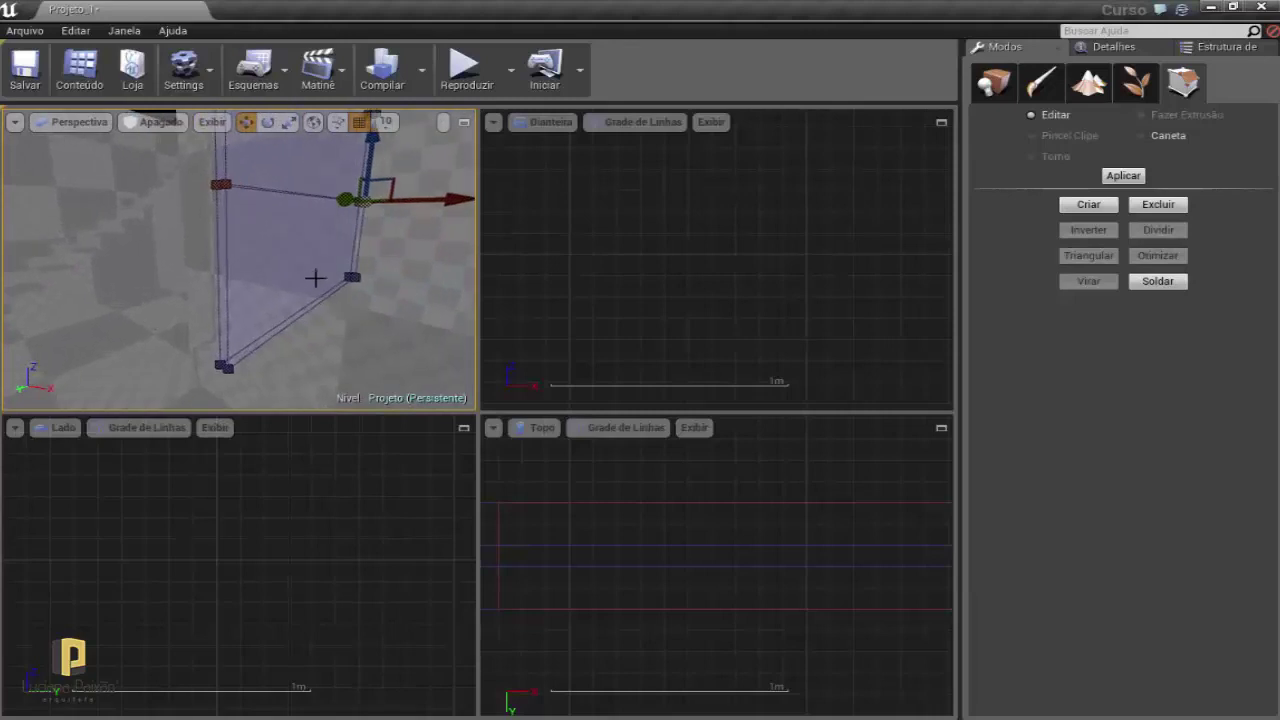
pyautogui.moveTo(369, 303); pyautogui.dragTo(369, 303)
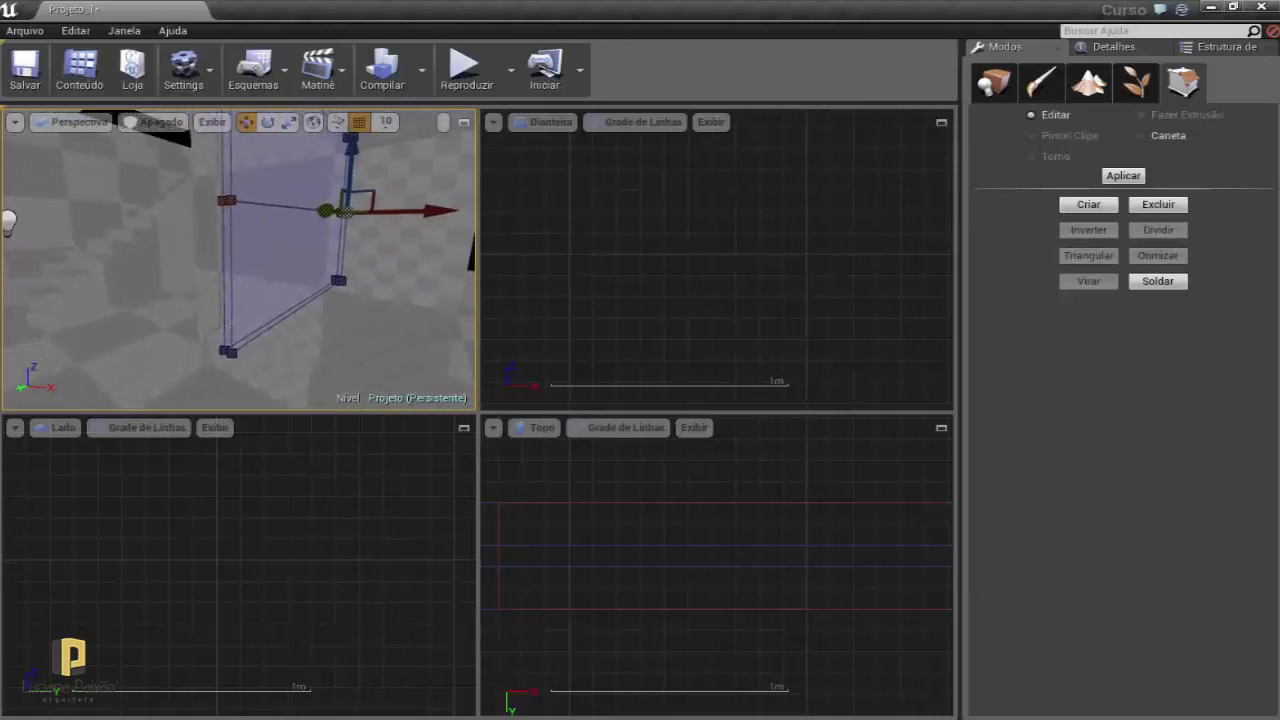
pyautogui.moveTo(331, 167); pyautogui.dragTo(331, 167)
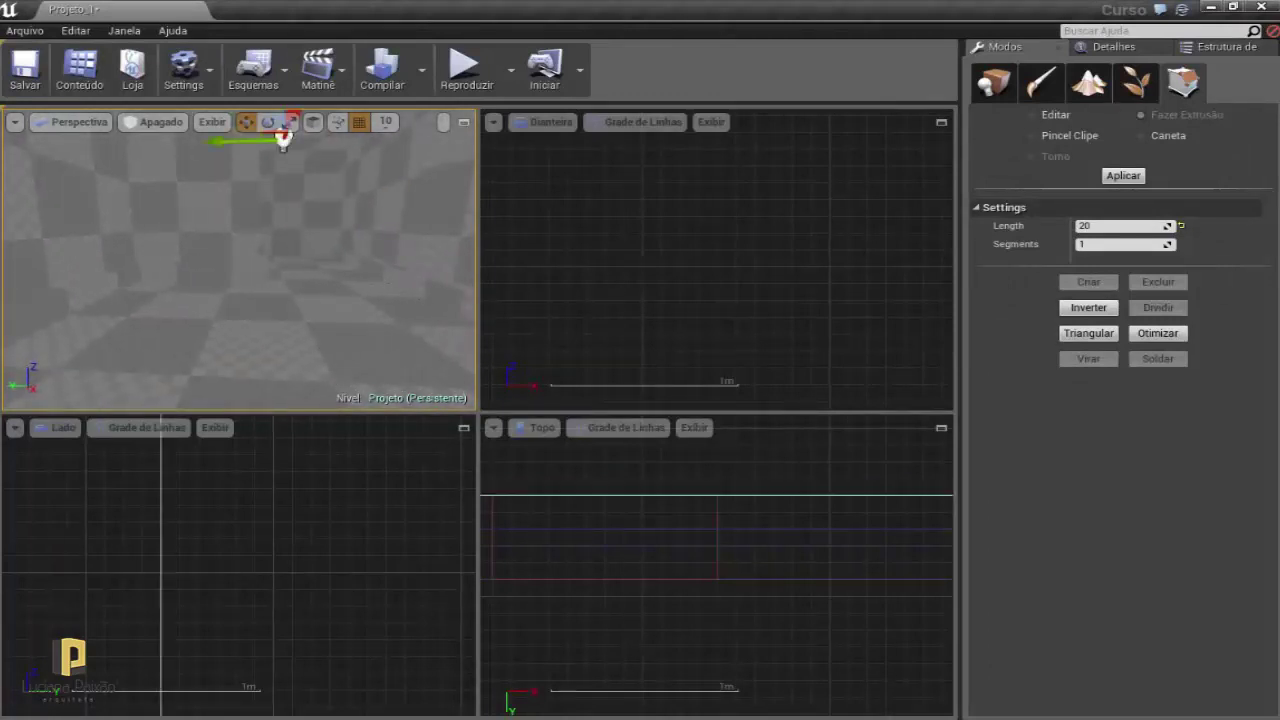
# Switch the Perspective view to lit shading and navigate the camera toward the purple pillar brush.
pyautogui.hotkey('alt', '4')
pyautogui.moveTo(276, 258)
pyautogui.mouseDown(button='right')
pyautogui.moveTo(240, 262)
pyautogui.moveTo(284, 252)
pyautogui.mouseUp(button='right')
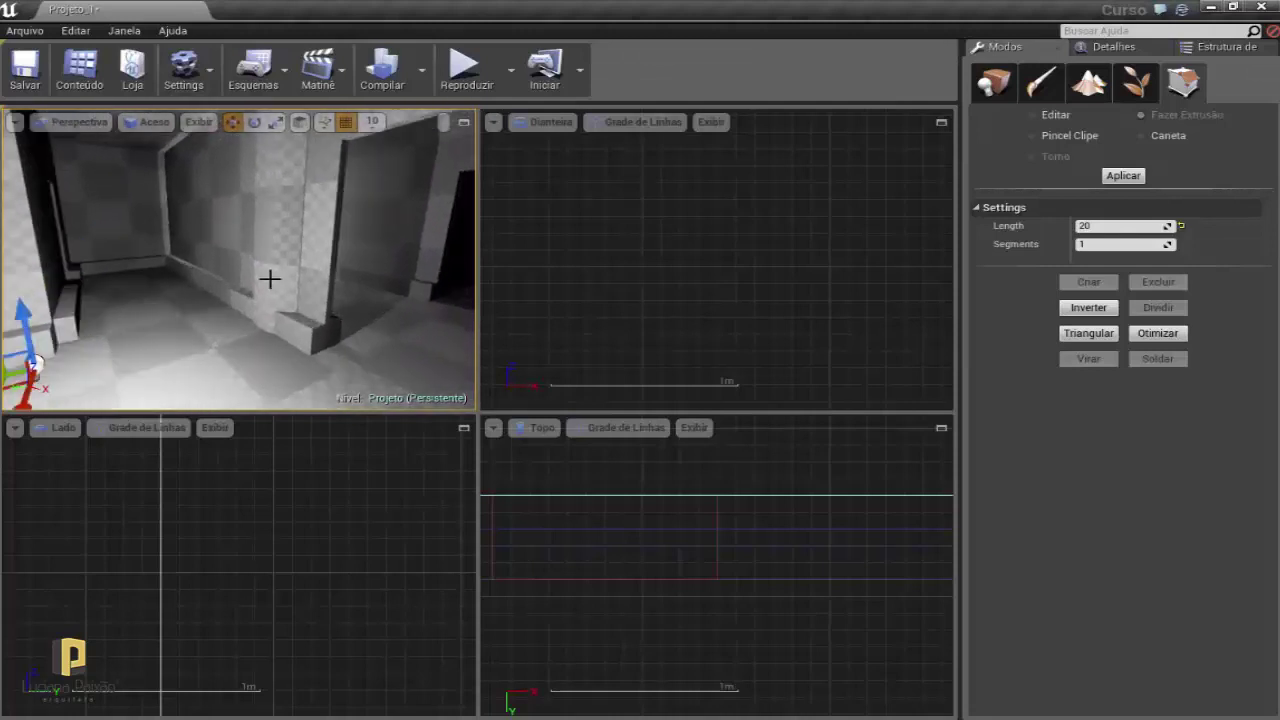
pyautogui.moveTo(171, 343); pyautogui.dragTo(122, 347, button='right')
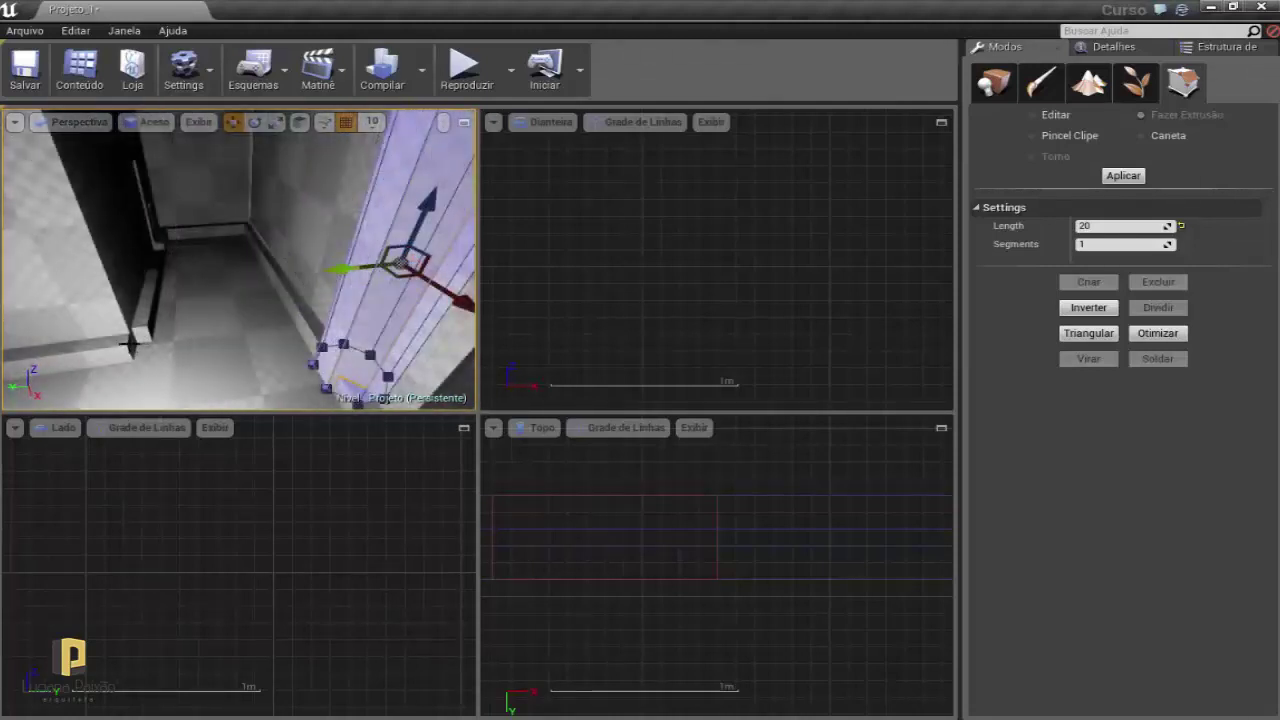
pyautogui.moveTo(133, 330)
pyautogui.mouseDown(button='right')
pyautogui.moveTo(110, 220)
pyautogui.moveTo(287, 340)
pyautogui.moveTo(236, 300)
pyautogui.moveTo(237, 259)
pyautogui.moveTo(167, 237)
pyautogui.mouseUp(button='right')
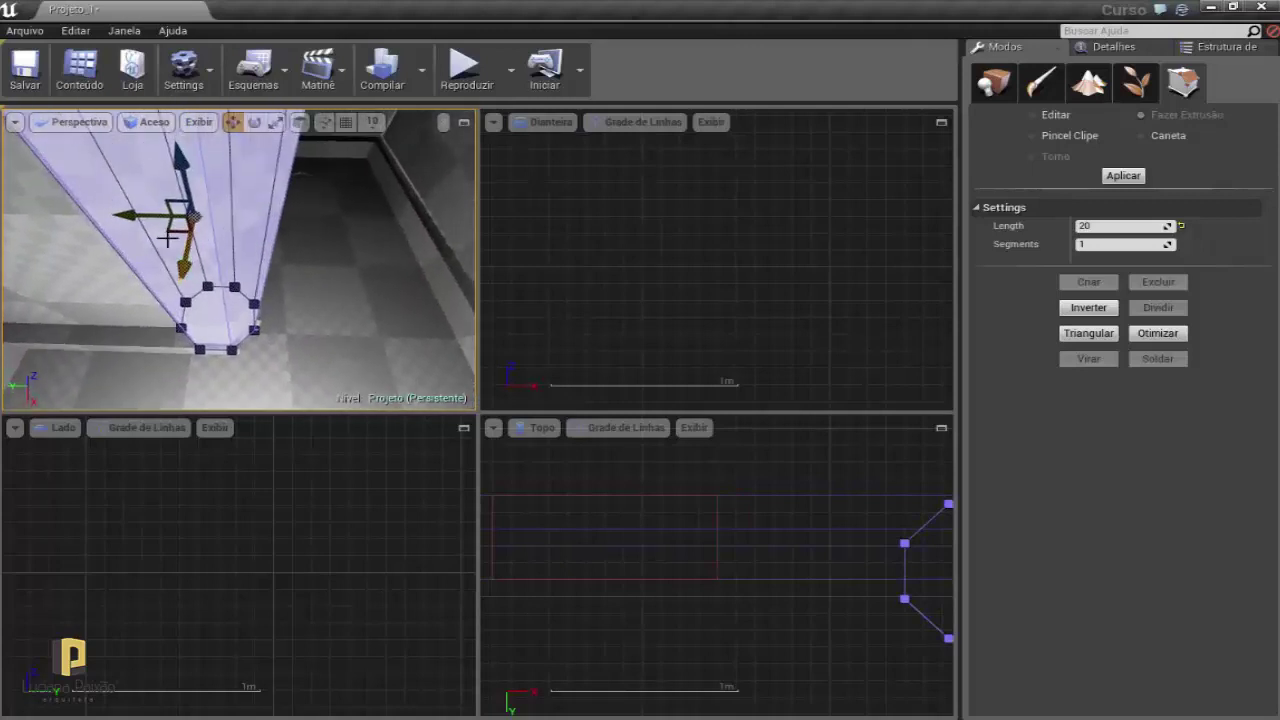
pyautogui.moveTo(169, 230); pyautogui.dragTo(339, 342, button='right')
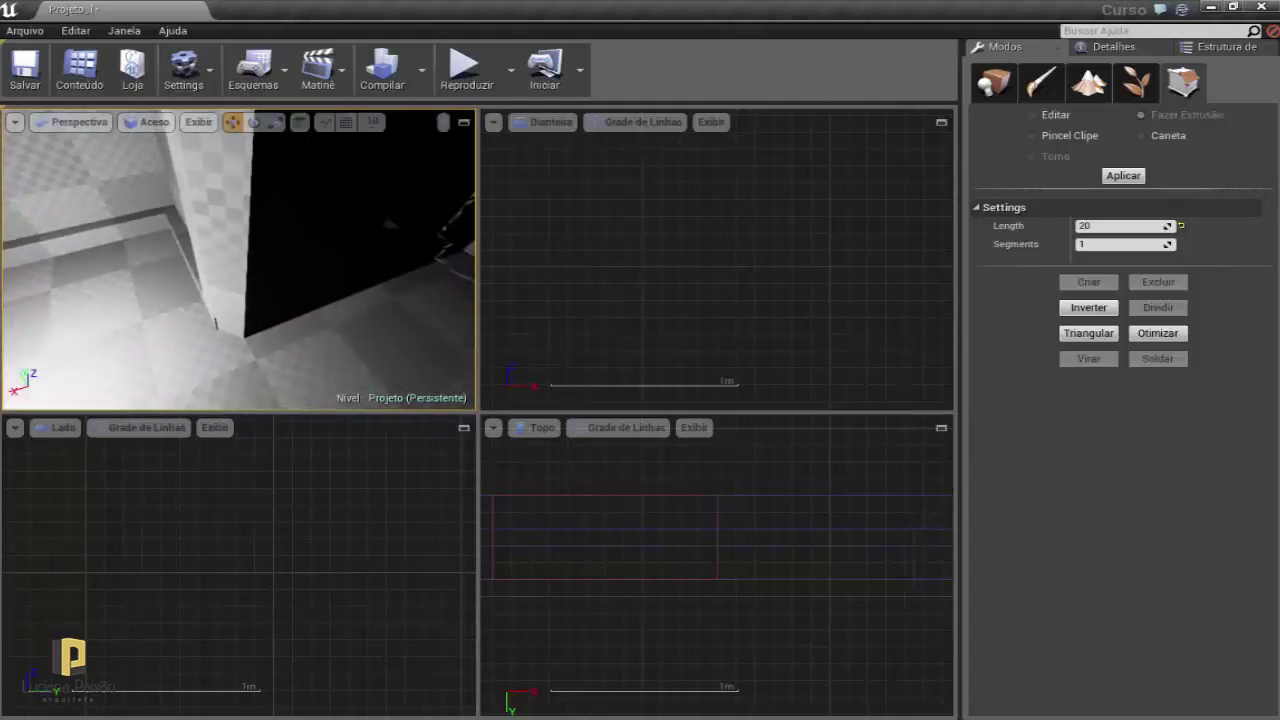
pyautogui.moveTo(339, 342); pyautogui.dragTo(339, 342, button='right')
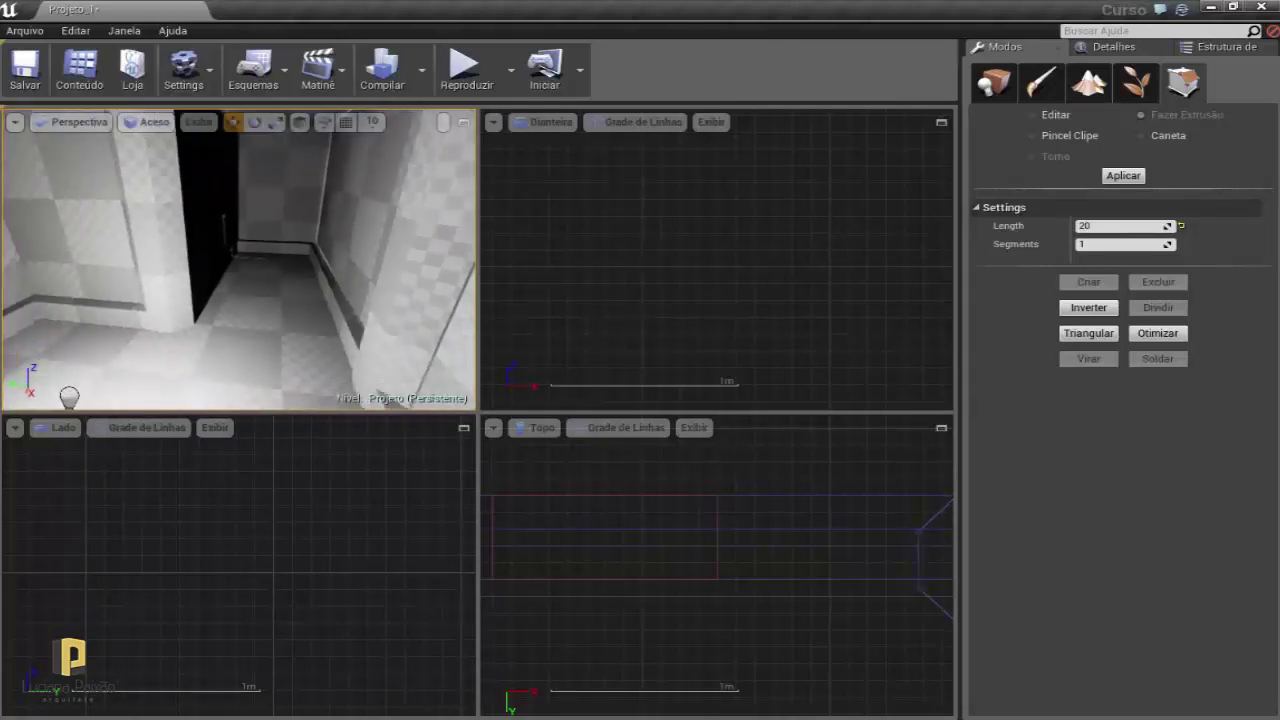
pyautogui.moveTo(236, 226); pyautogui.dragTo(236, 226, button='right')
# Select the purple pillar brush and raise its Sides value above 8 in Detalhes.
pyautogui.click(236, 226)
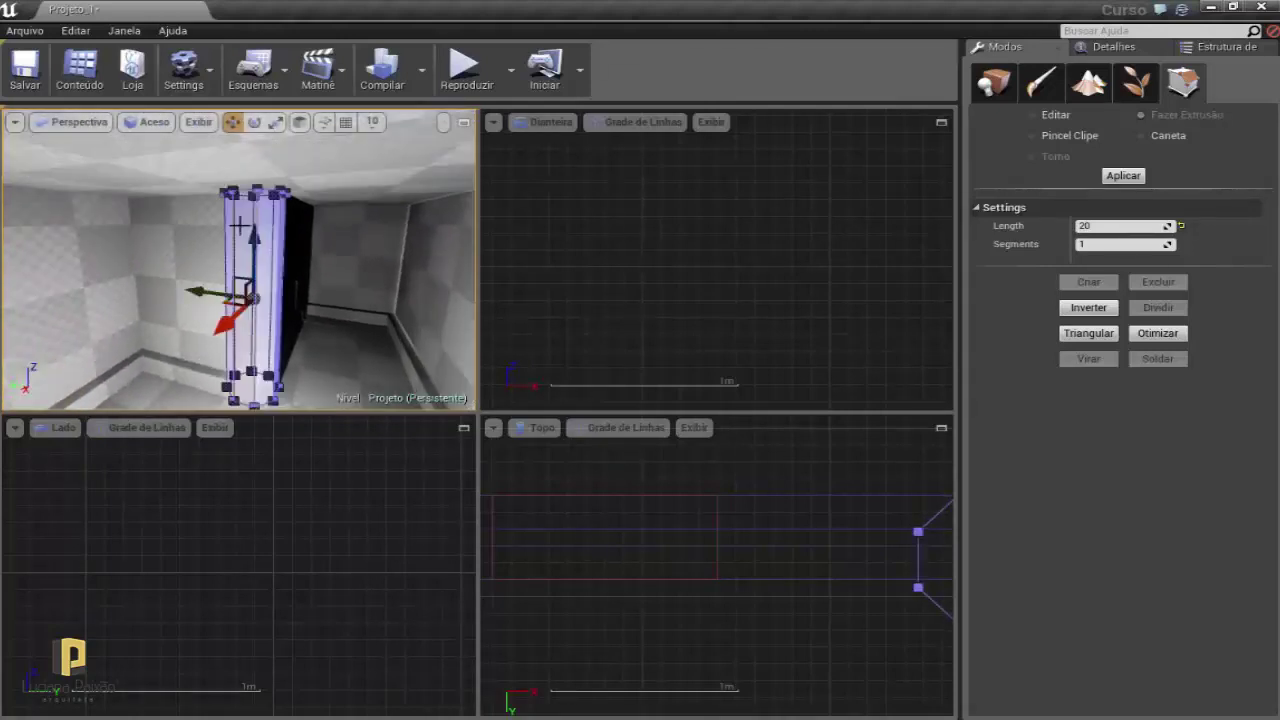
pyautogui.click(1090, 47)
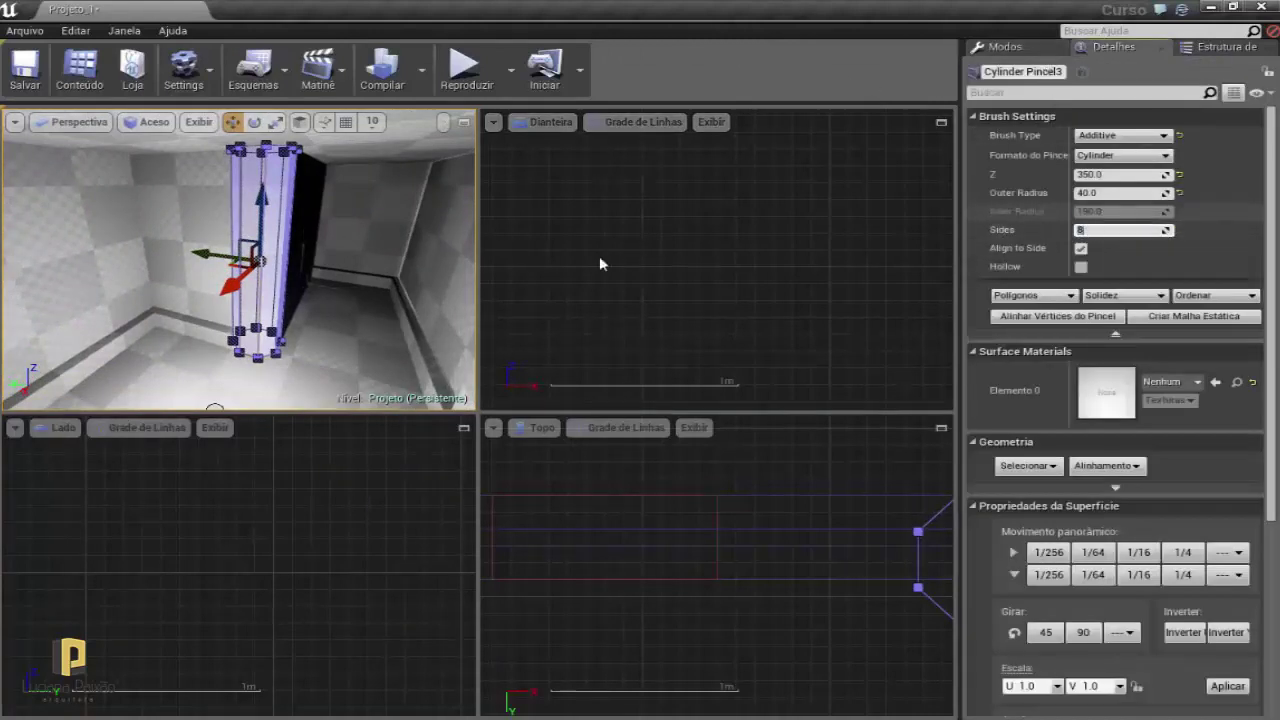
pyautogui.moveTo(315, 275); pyautogui.dragTo(330, 280, button='right')
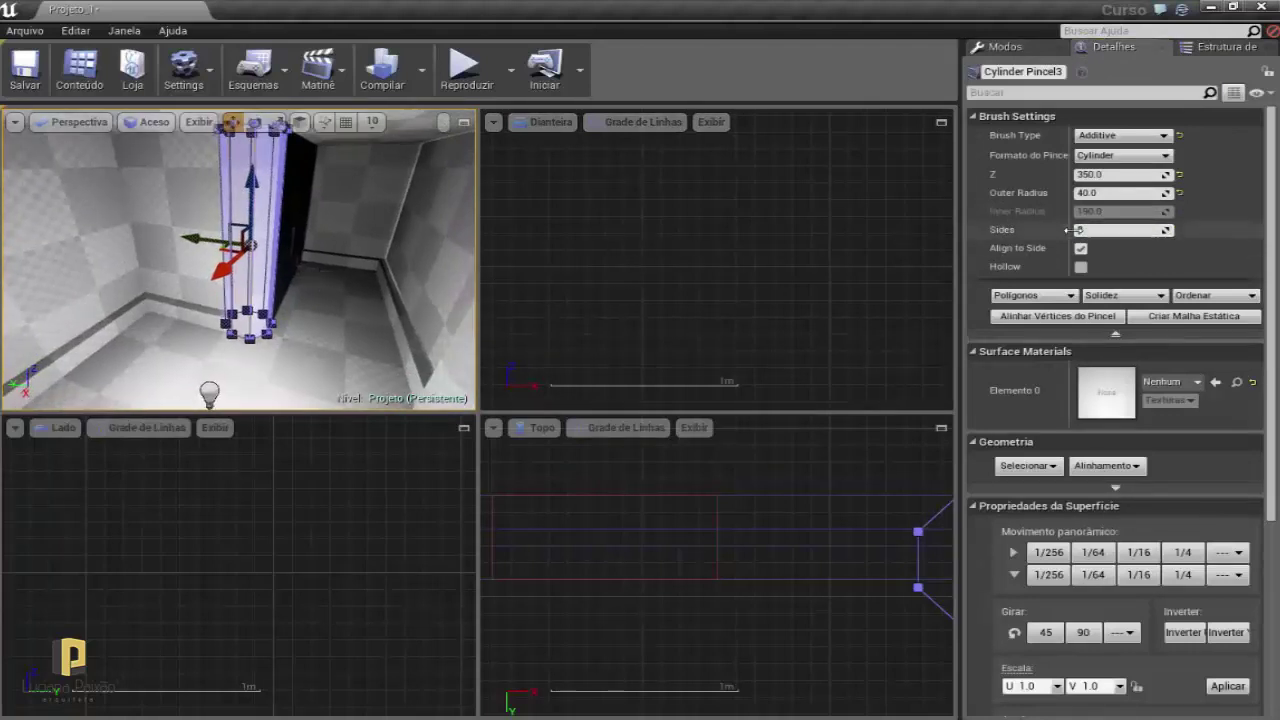
pyautogui.click(1080, 230)
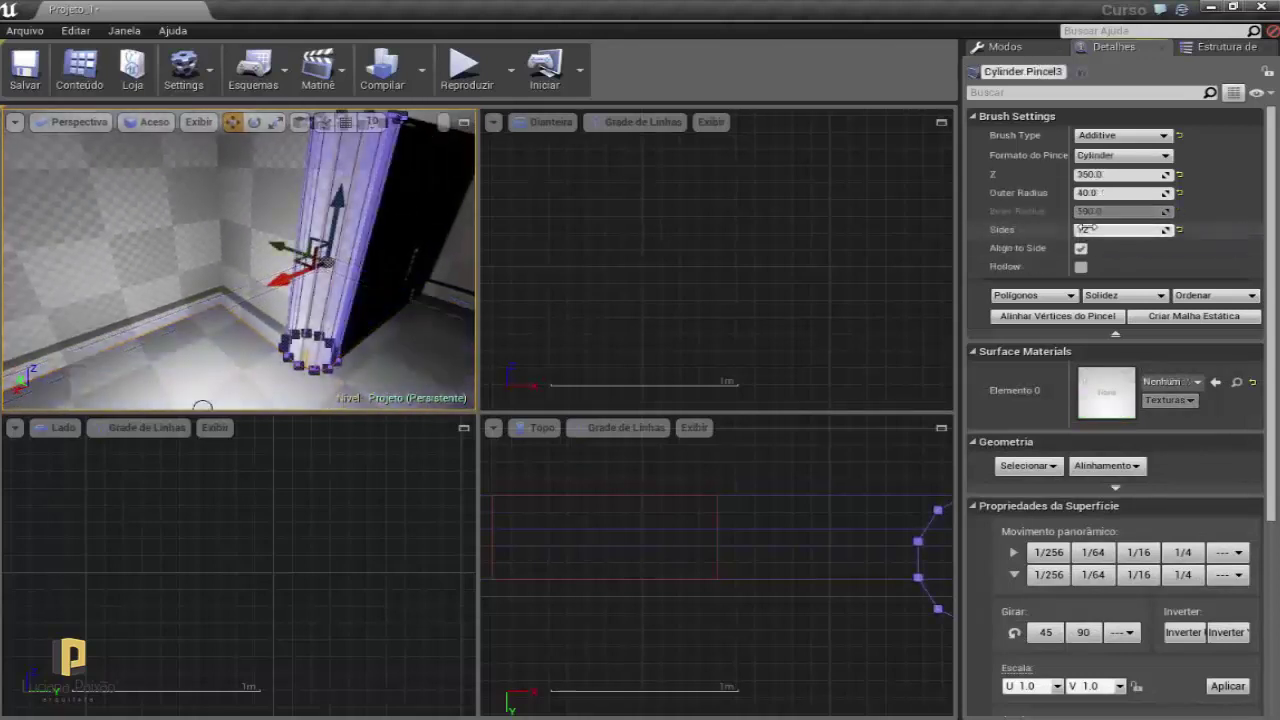
pyautogui.click(1090, 229)
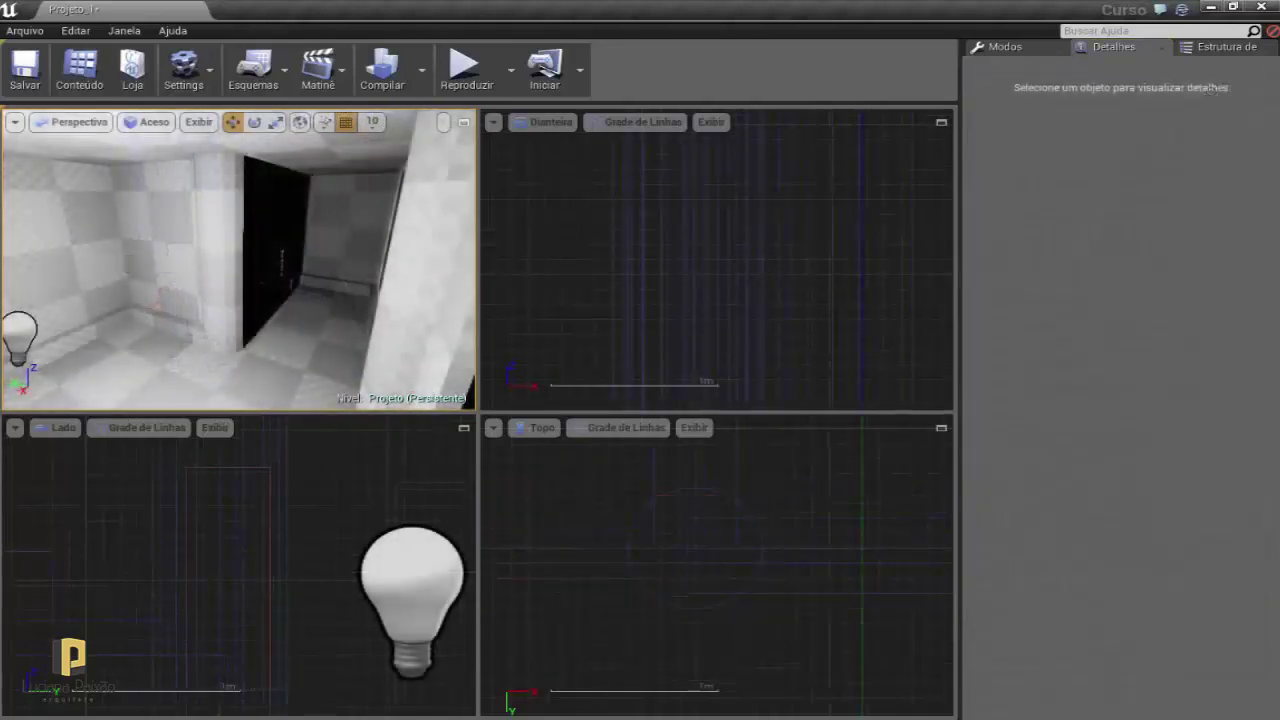
pyautogui.moveTo(310, 305); pyautogui.dragTo(281, 285, button='right')
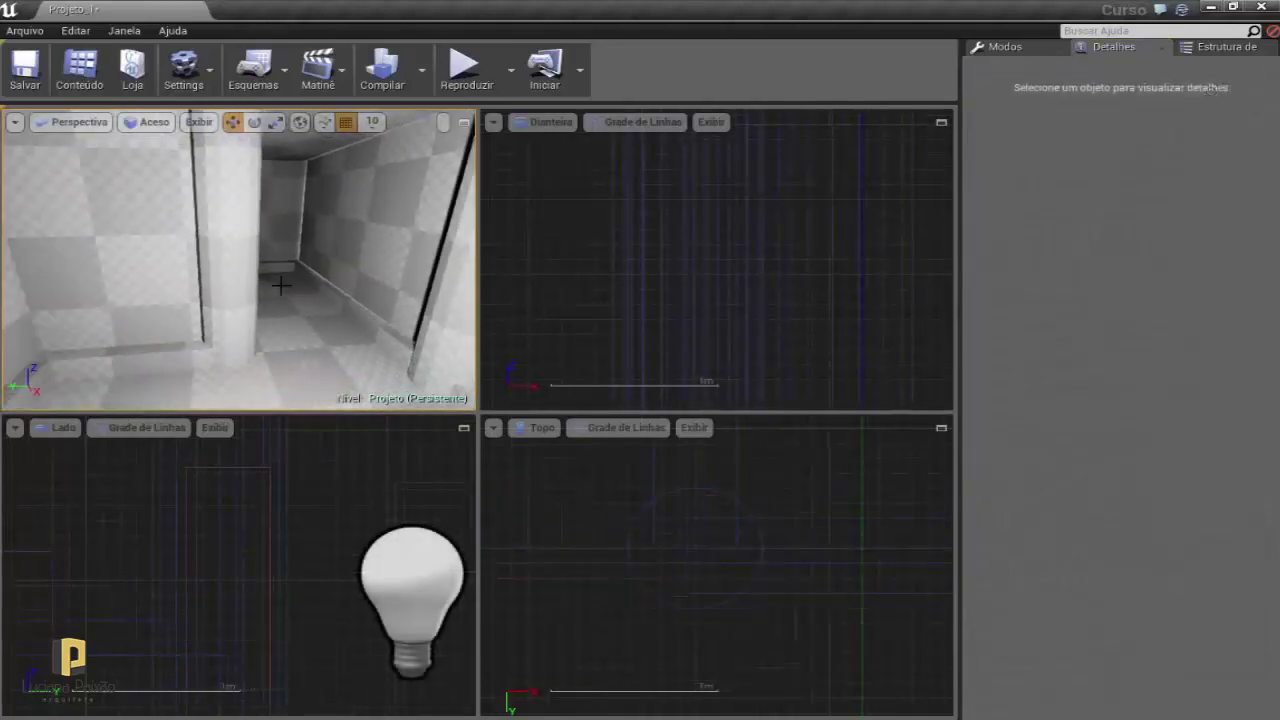
pyautogui.click(219, 260)
pyautogui.moveTo(137, 309); pyautogui.dragTo(190, 305, button='right')
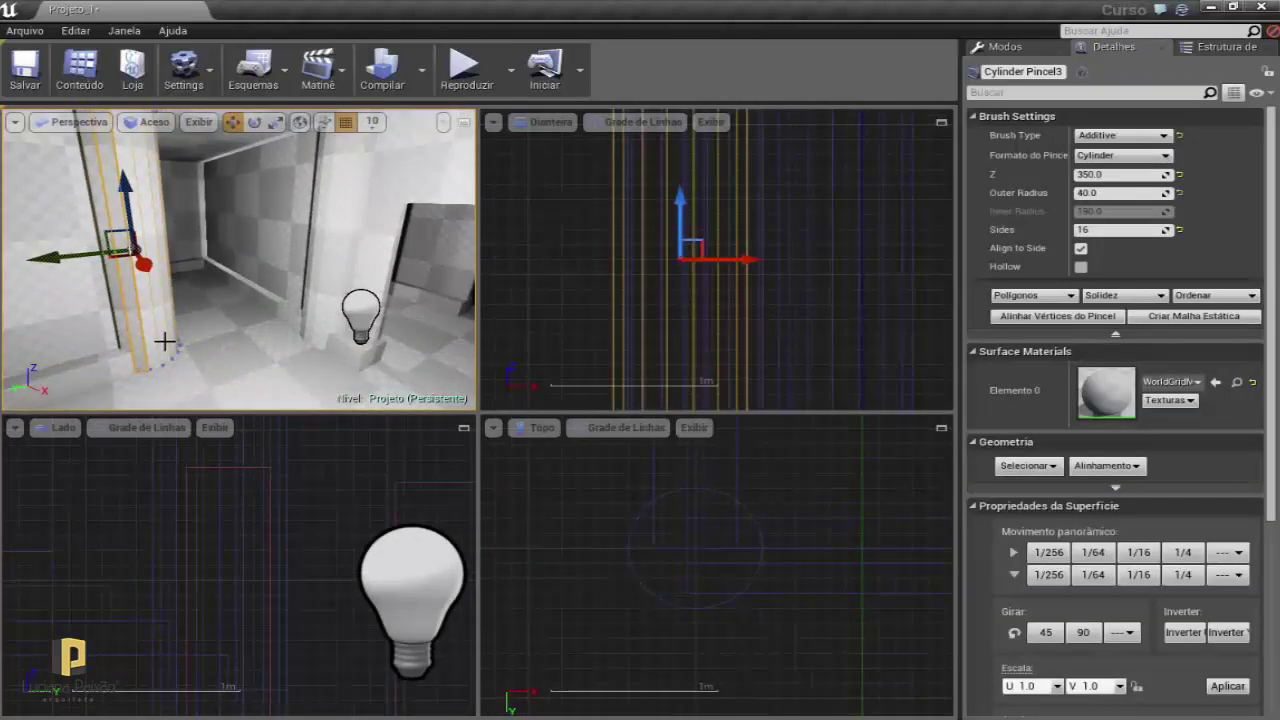
pyautogui.click(226, 371)
pyautogui.moveTo(226, 371); pyautogui.dragTo(300, 365, button='right')
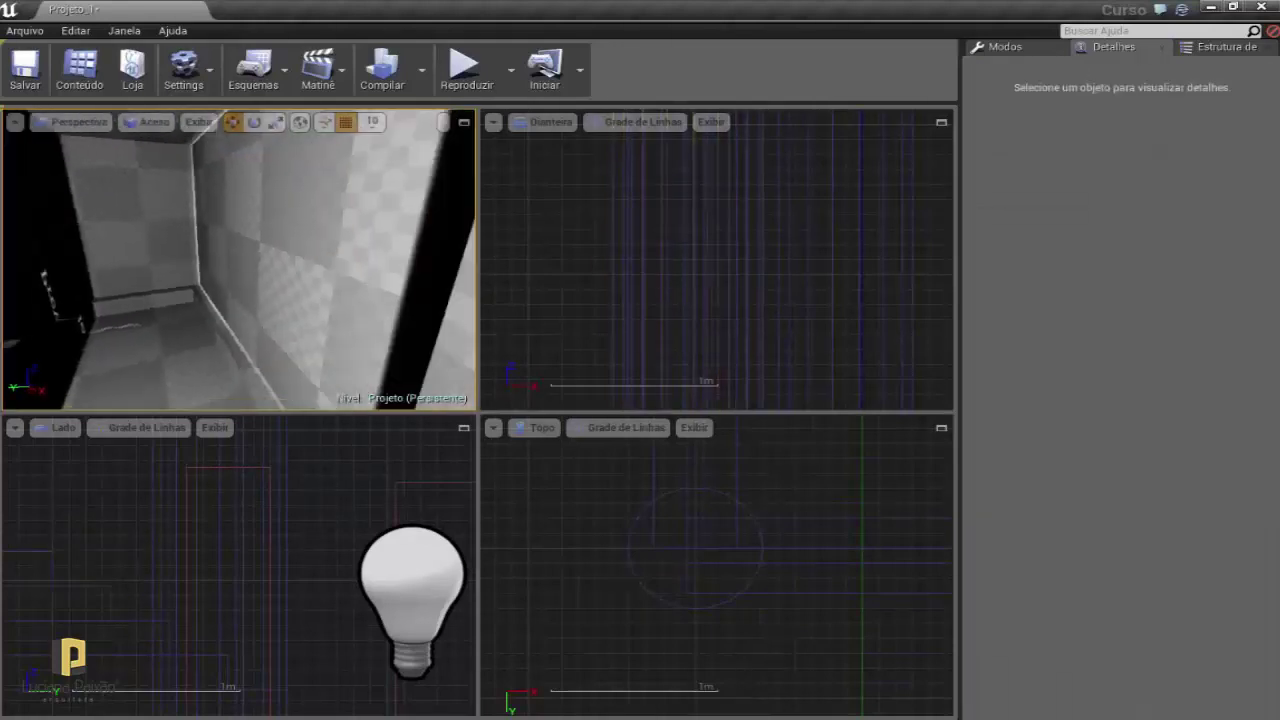
pyautogui.click(240, 323)
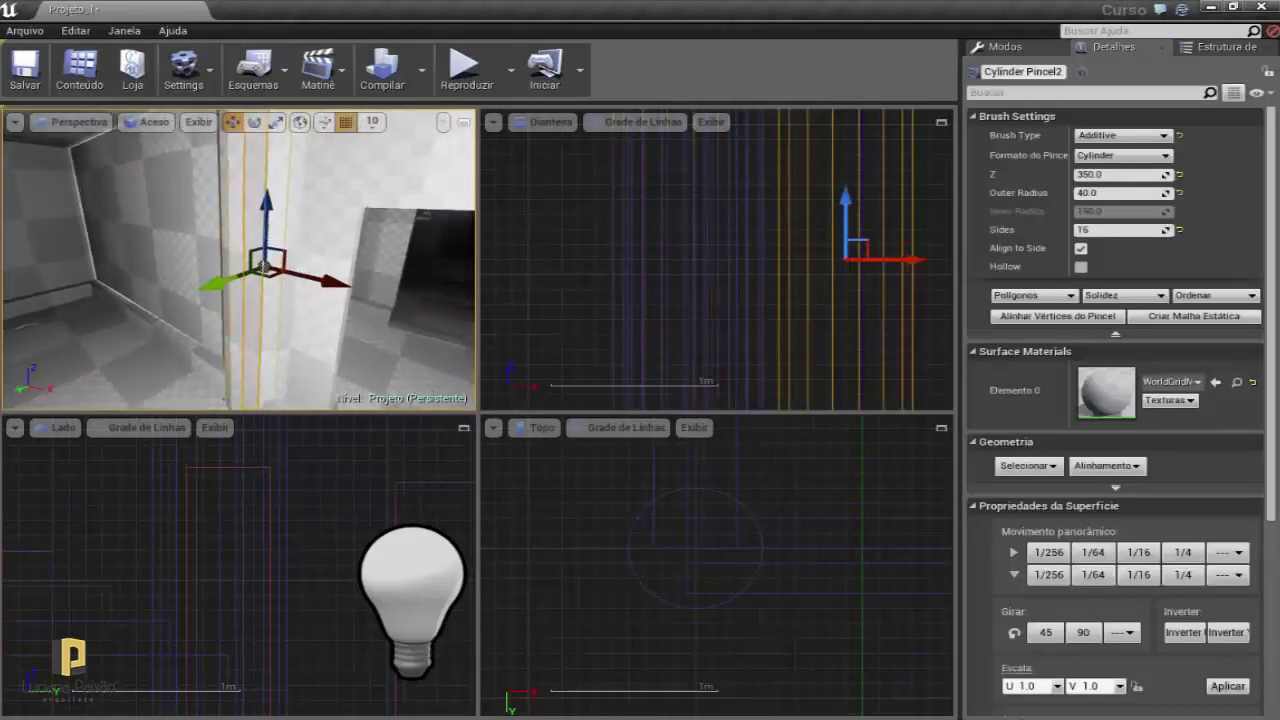
pyautogui.moveTo(240, 300); pyautogui.dragTo(240, 260)
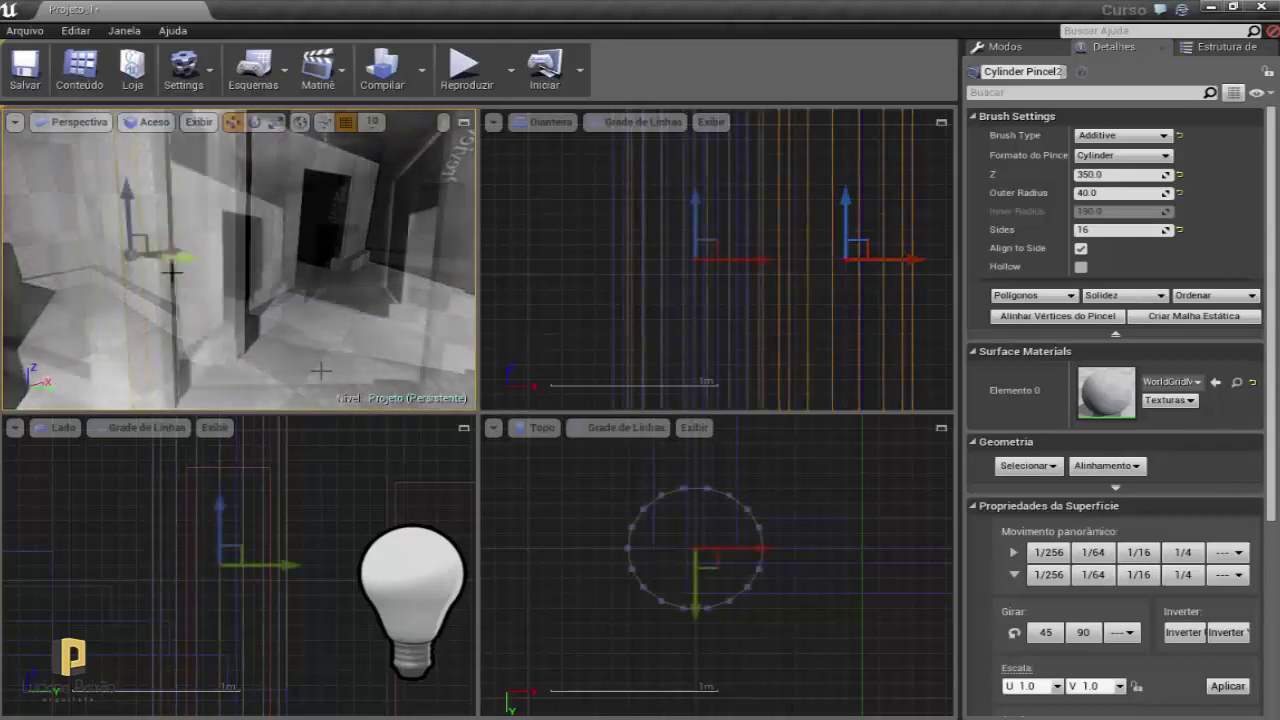
pyautogui.press('Escape')
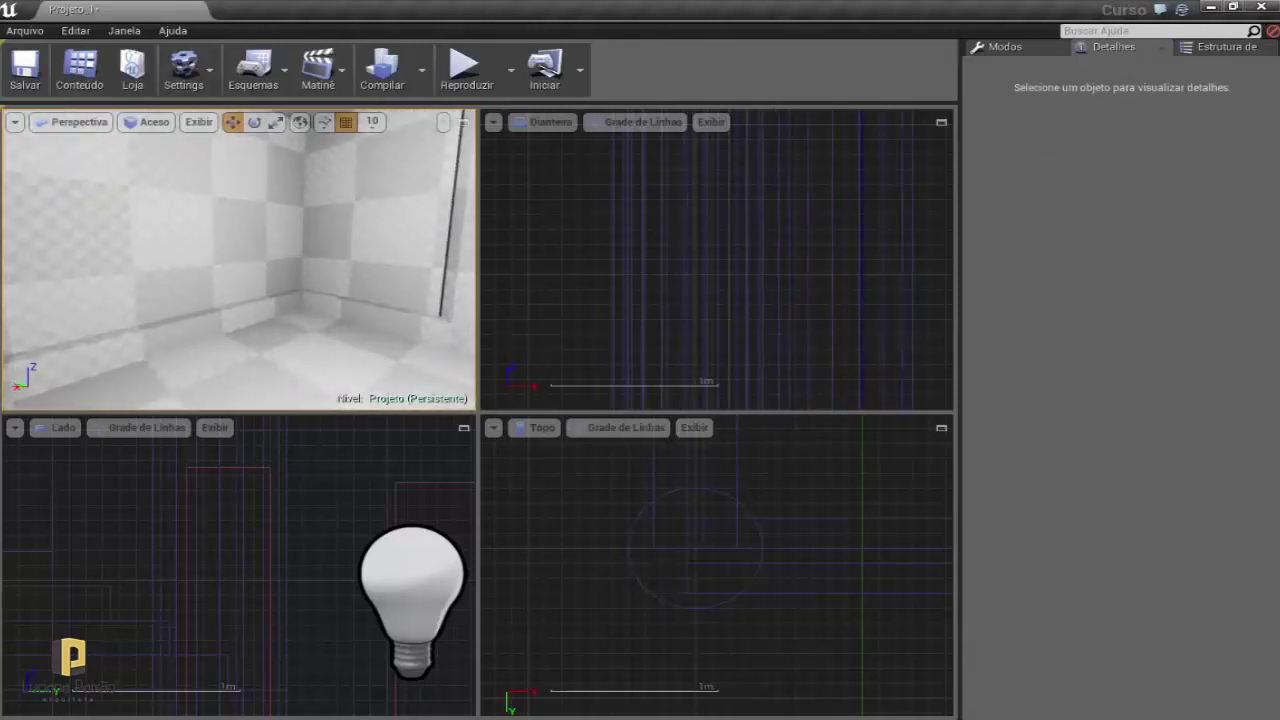
pyautogui.click(266, 342)
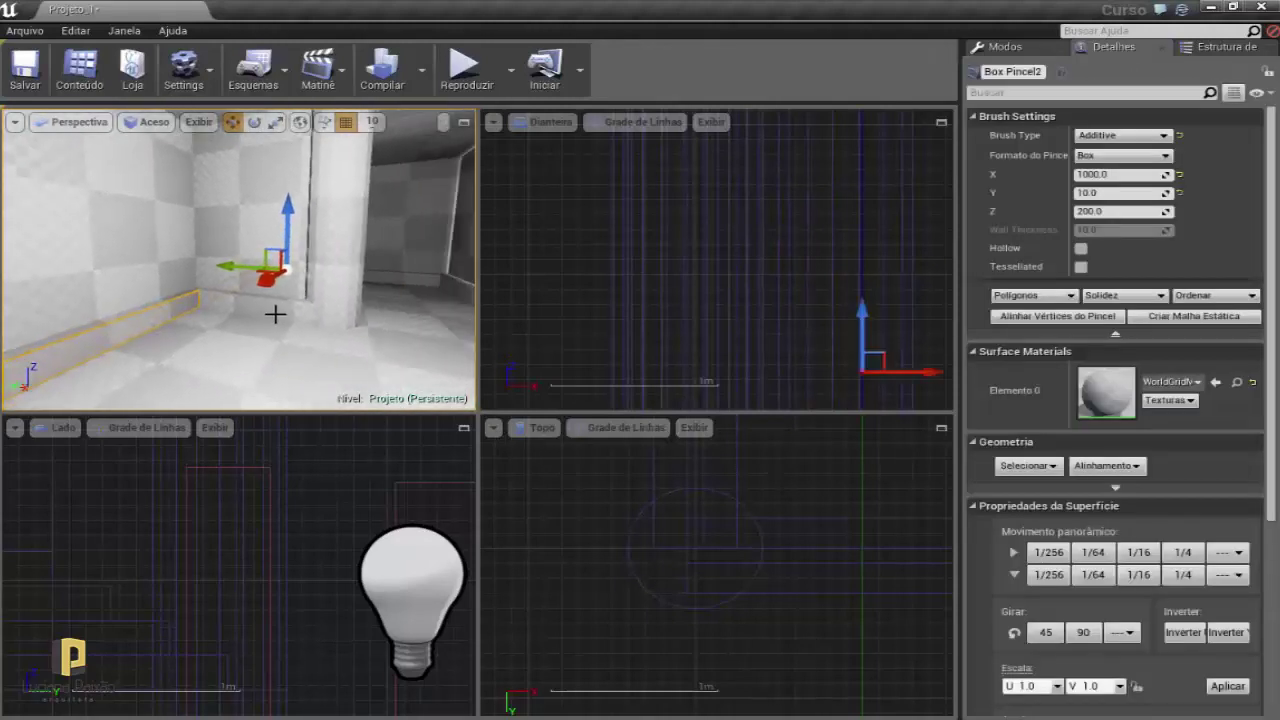
pyautogui.click(275, 314)
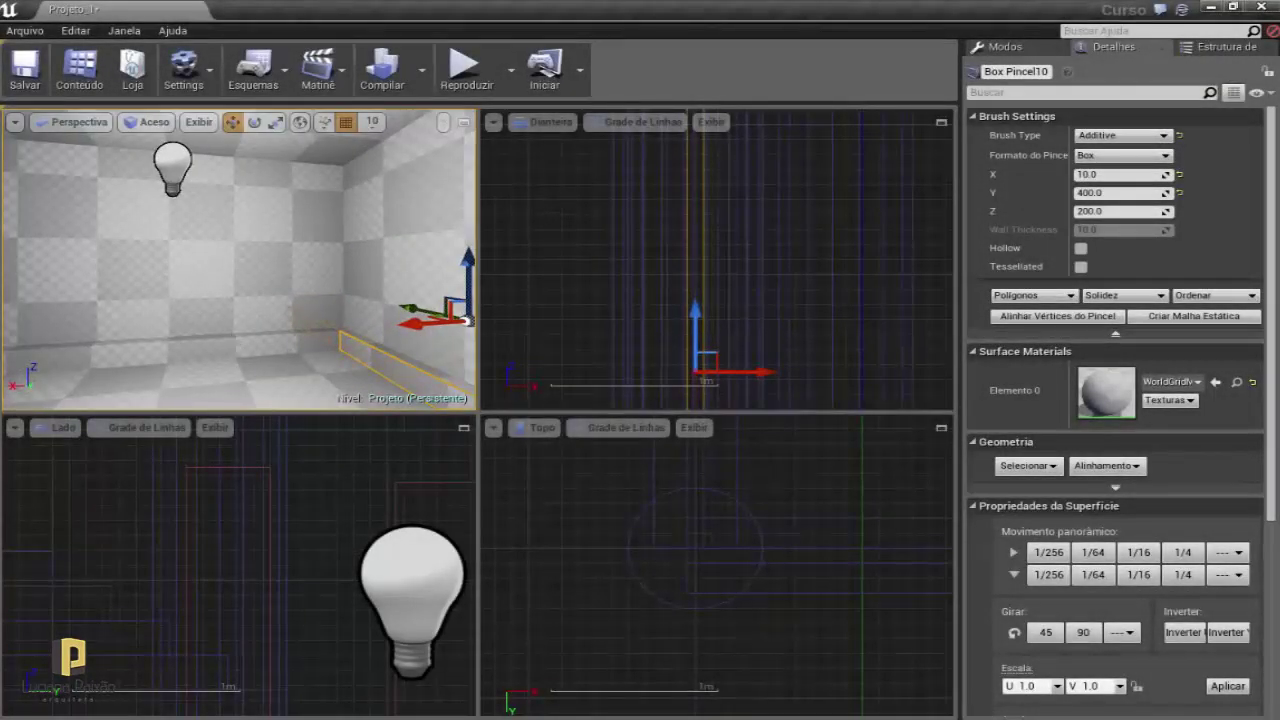
pyautogui.click(221, 266)
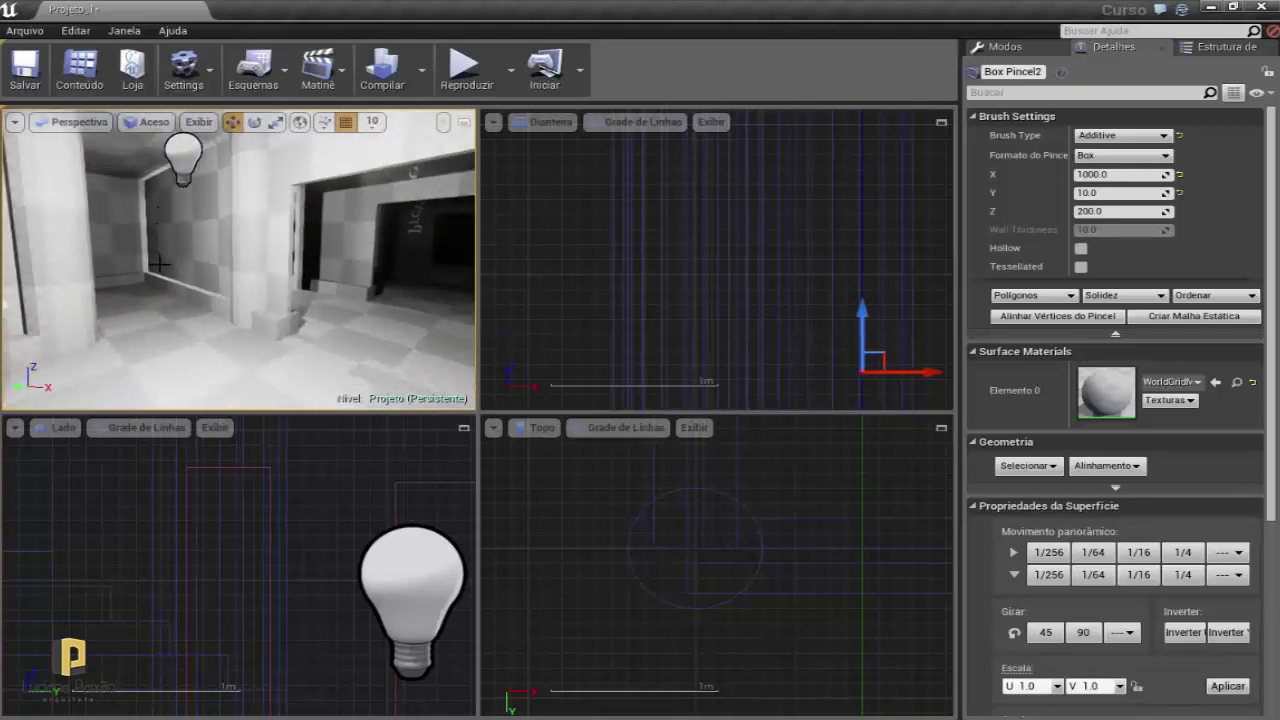
pyautogui.press('w')
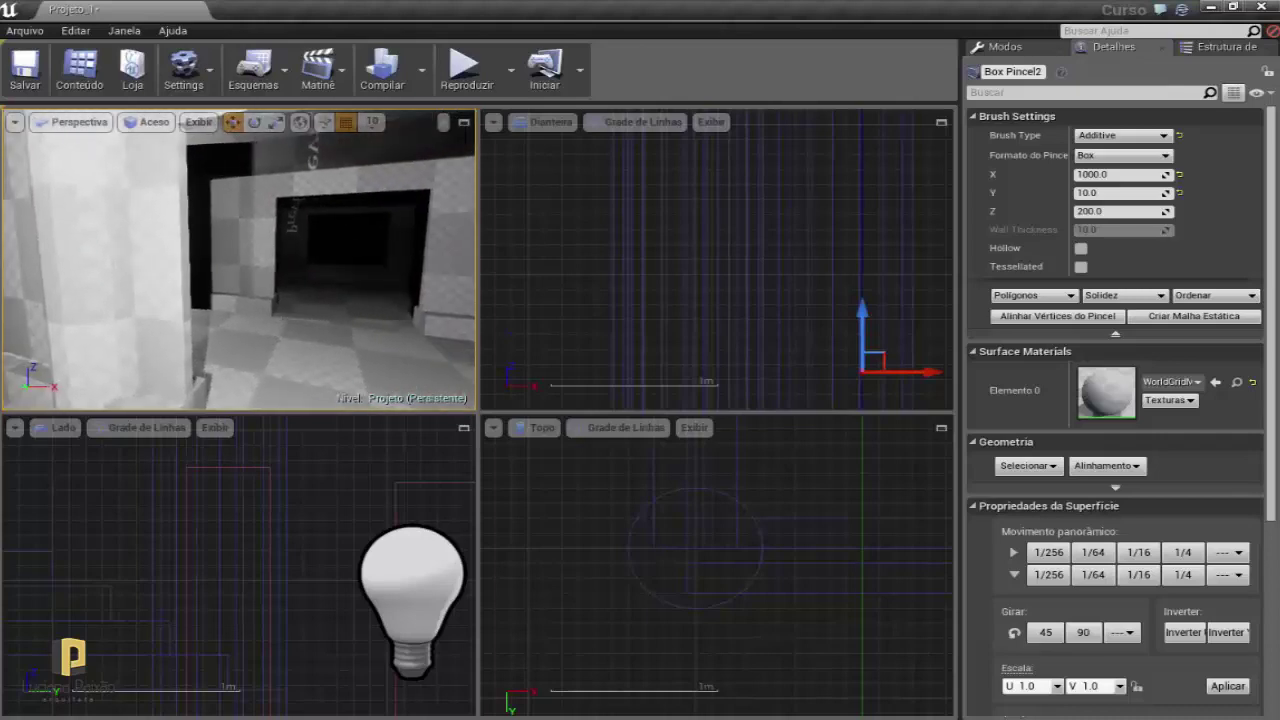
pyautogui.press('w')
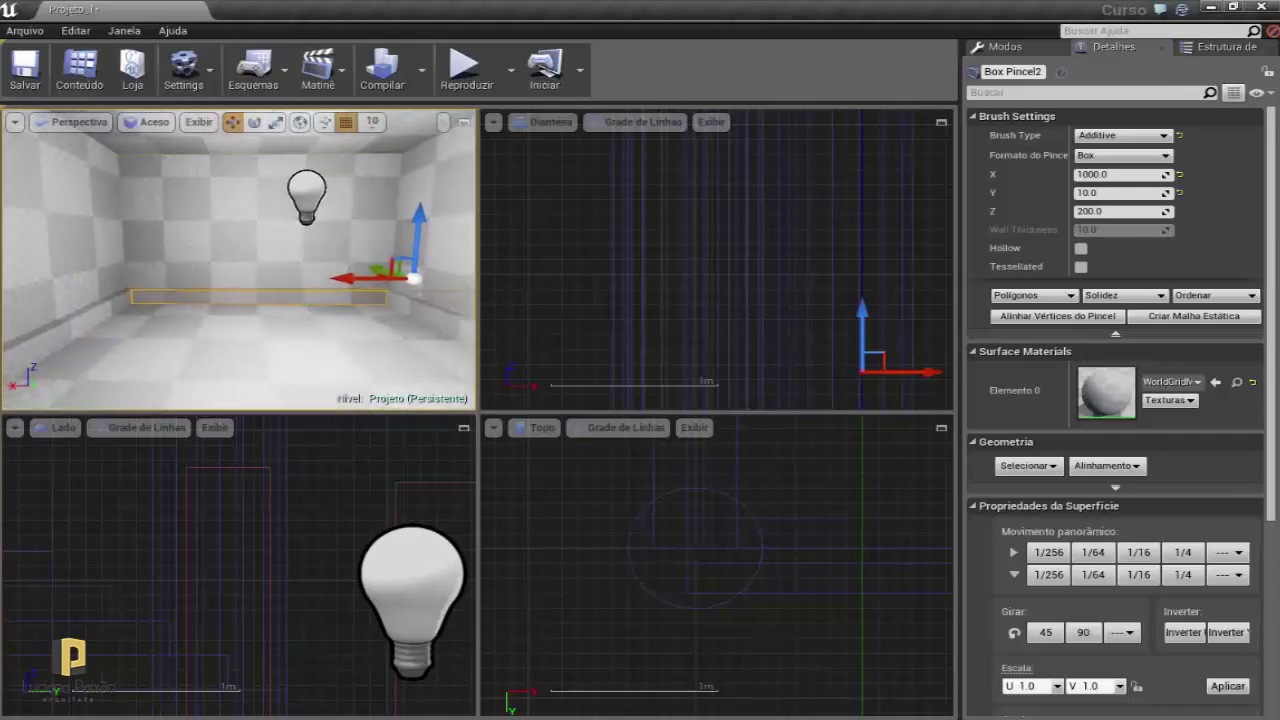
pyautogui.moveTo(201, 217); pyautogui.dragTo(330, 264, button='right')
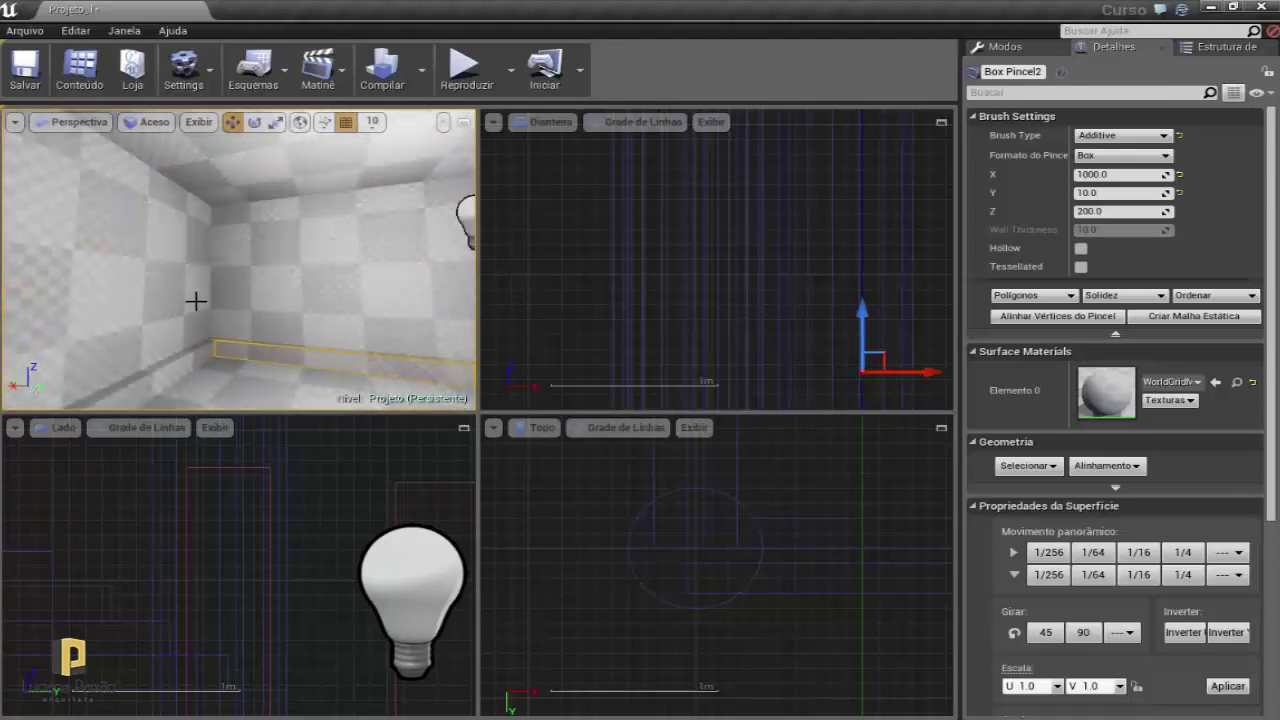
pyautogui.moveTo(194, 300); pyautogui.dragTo(194, 300, button='right')
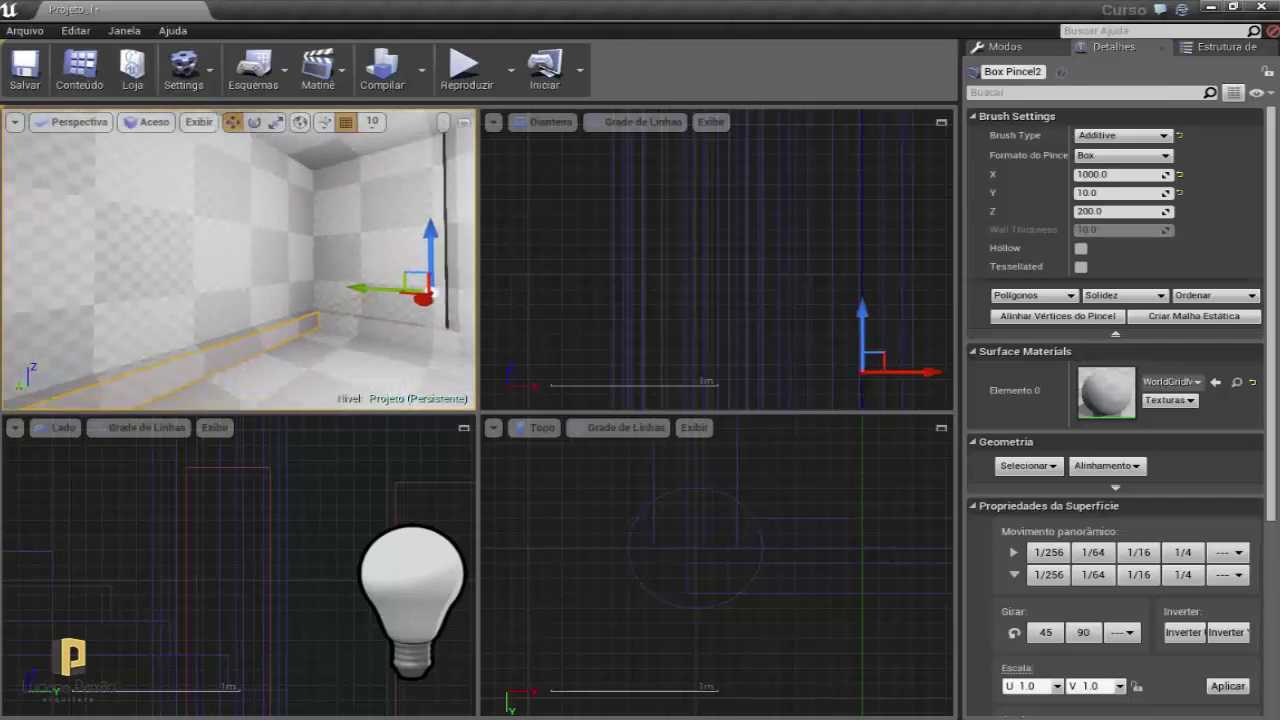
pyautogui.moveTo(331, 320); pyautogui.dragTo(331, 320, button='right')
pyautogui.moveTo(786, 345); pyautogui.dragTo(659, 275, button='right')
pyautogui.scroll(-5, 716, 350)
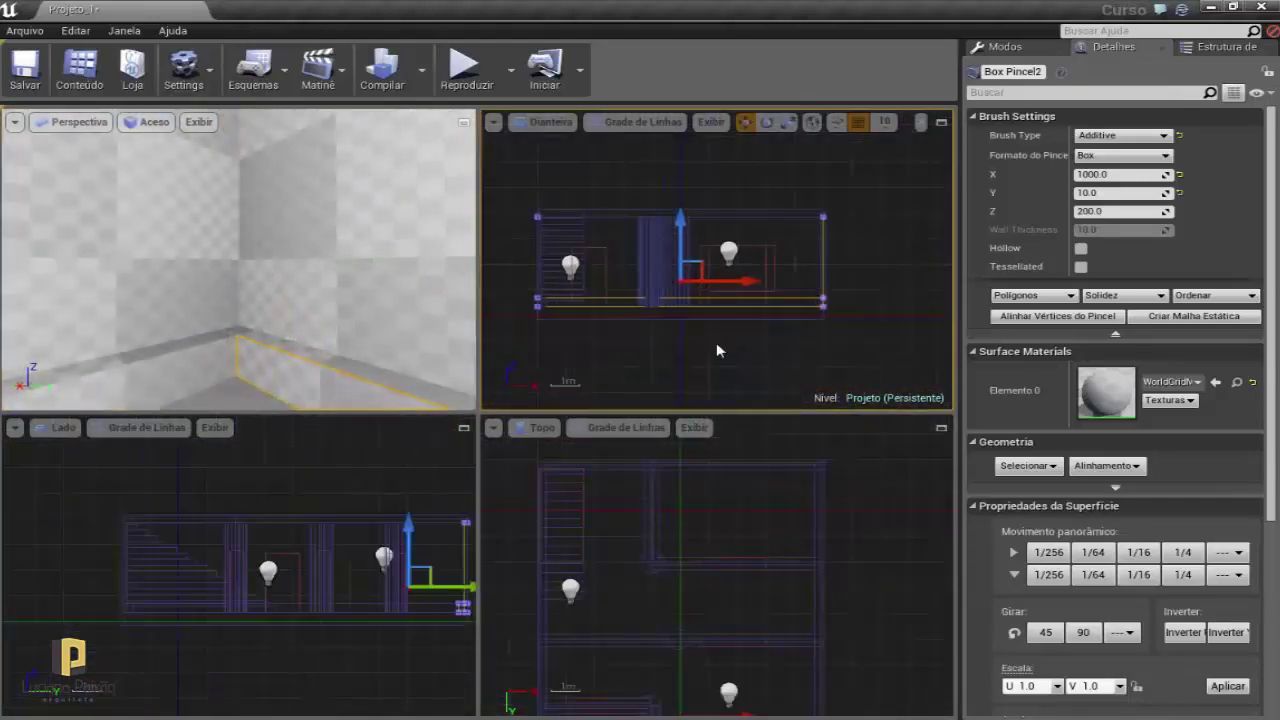
# Enter geometry editing with Shift+5, nudge a wall face down slightly, then clear the selection.
pyautogui.click(582, 354)
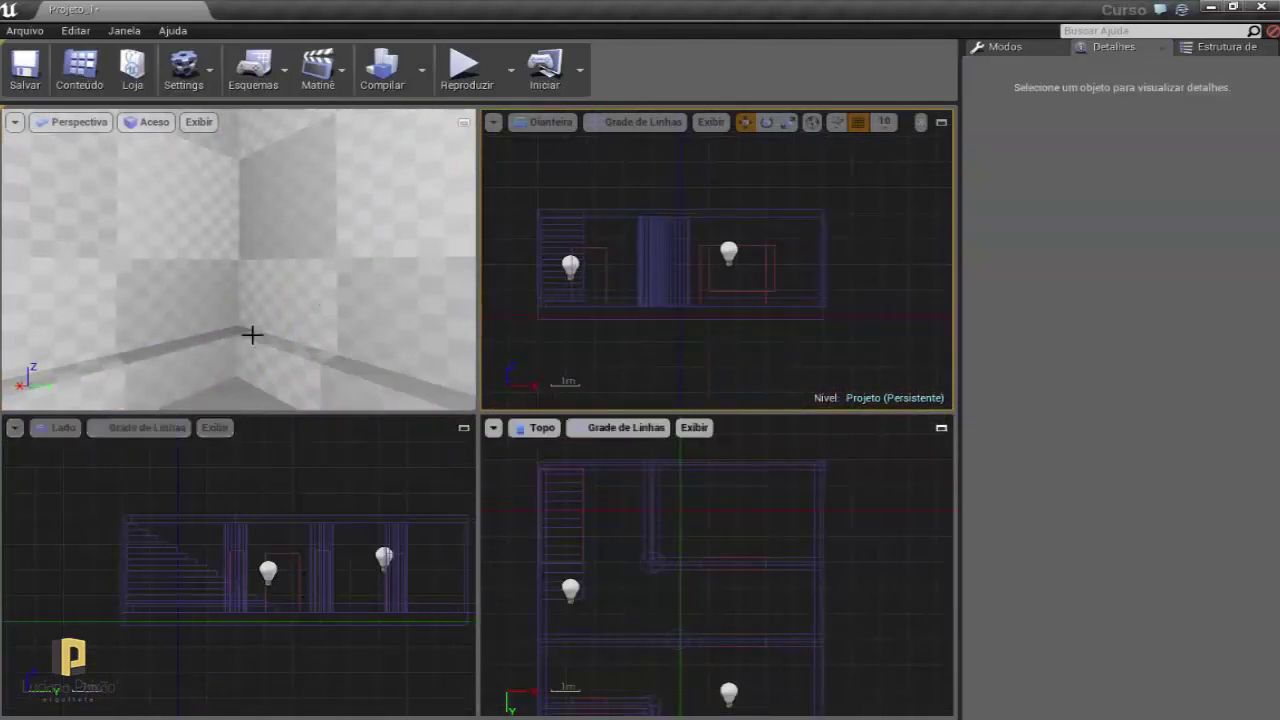
pyautogui.hotkey('shift', '5')
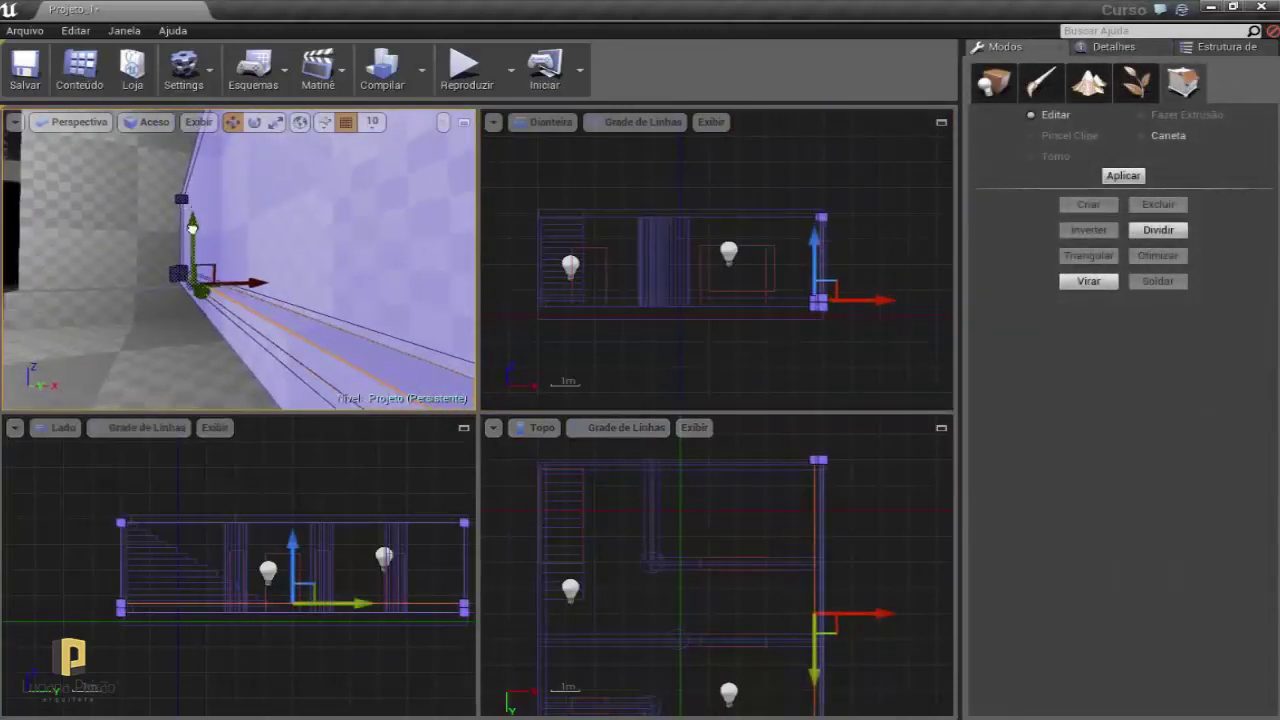
pyautogui.moveTo(192, 218); pyautogui.dragTo(192, 229)
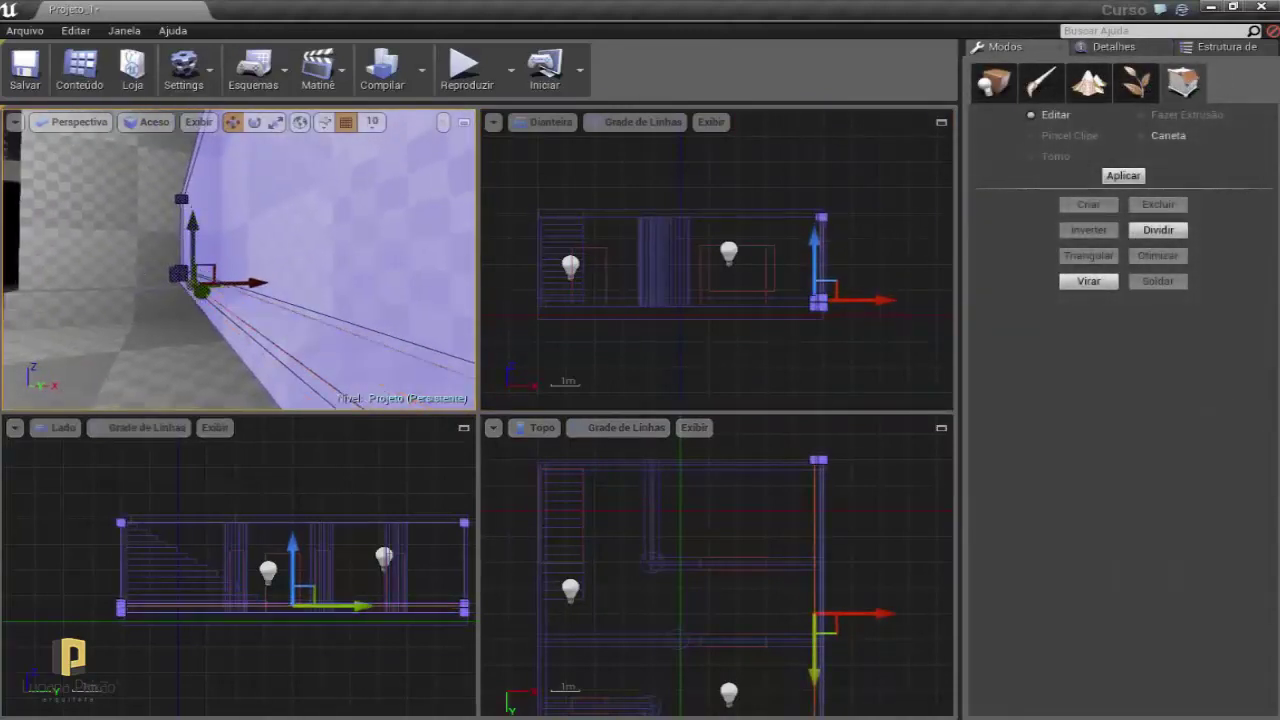
pyautogui.moveTo(192, 229)
pyautogui.mouseDown(button='right')
pyautogui.moveTo(166, 344)
pyautogui.moveTo(145, 158)
pyautogui.mouseUp(button='right')
pyautogui.click(166, 344)
pyautogui.click(177, 337)
pyautogui.press('Escape')
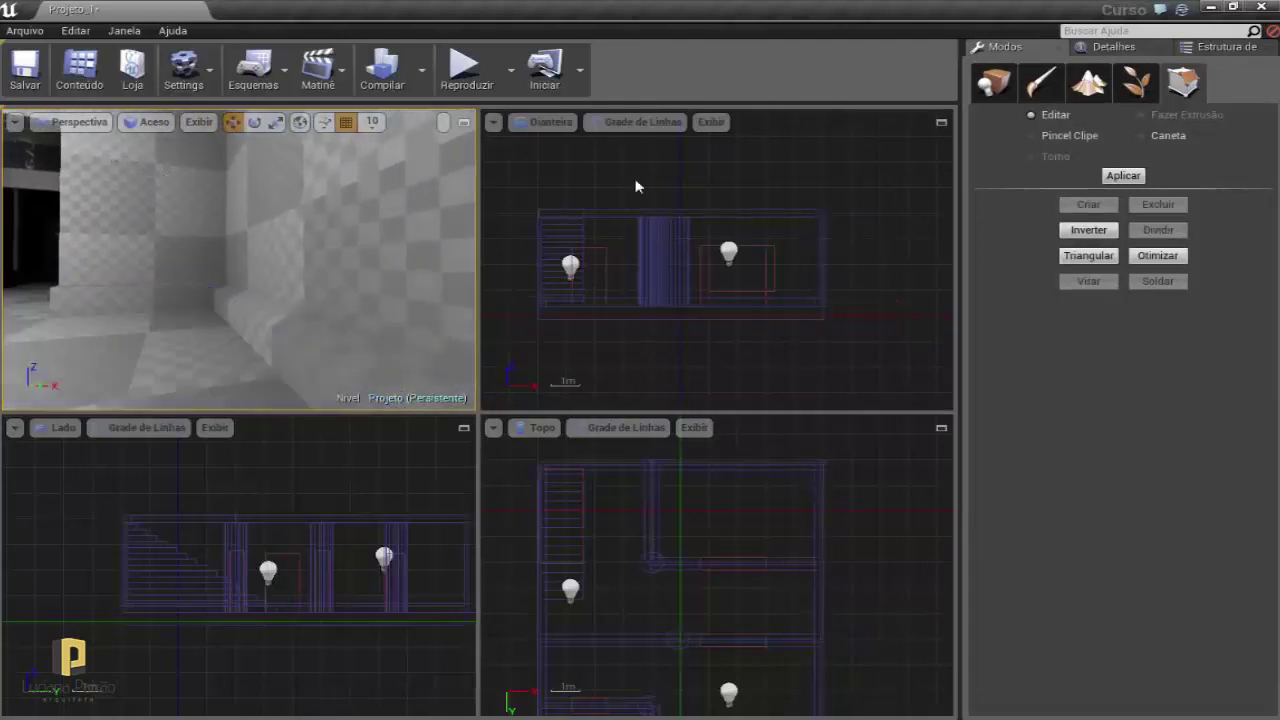
pyautogui.click(993, 82)
# Select the wall's corner edge and lower it along Z with the gizmo.
pyautogui.moveTo(343, 337)
pyautogui.mouseDown(button='right')
pyautogui.moveTo(278, 276)
pyautogui.moveTo(351, 295)
pyautogui.mouseUp(button='right')
pyautogui.click(278, 276)
pyautogui.hotkey('shift', '5')
pyautogui.click(278, 276)
pyautogui.click(351, 295)
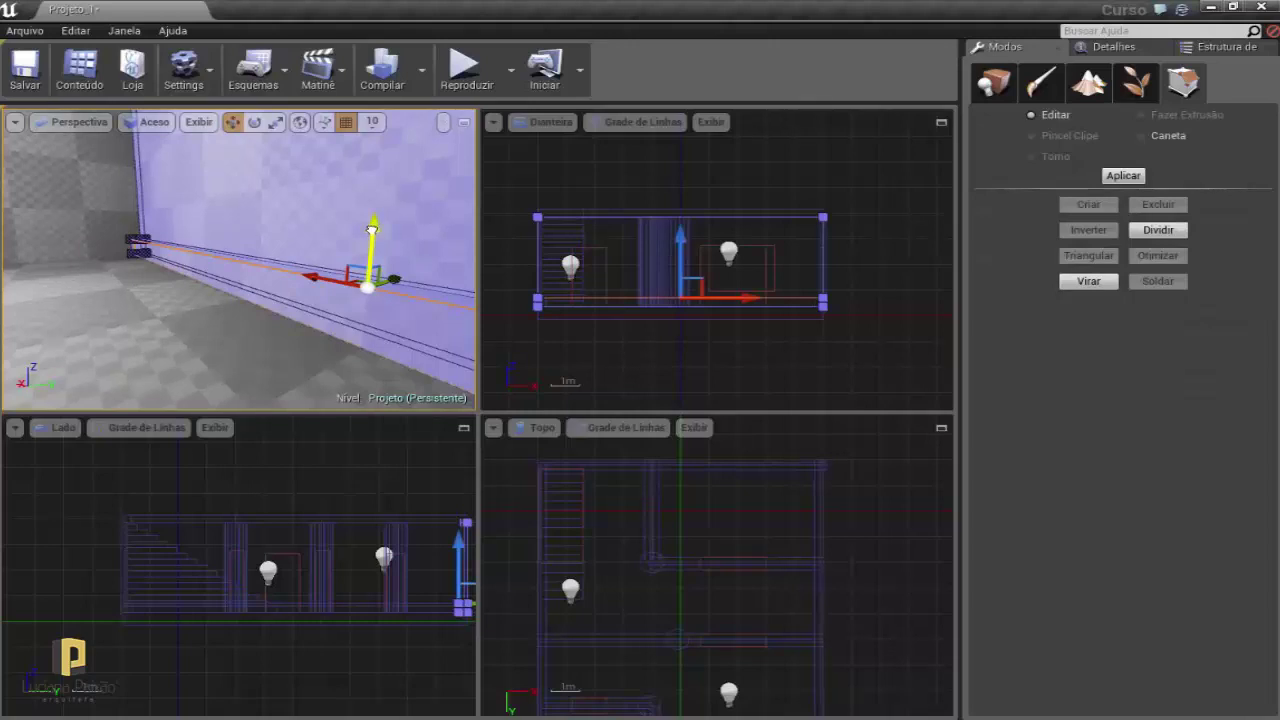
pyautogui.moveTo(371, 233); pyautogui.dragTo(371, 243)
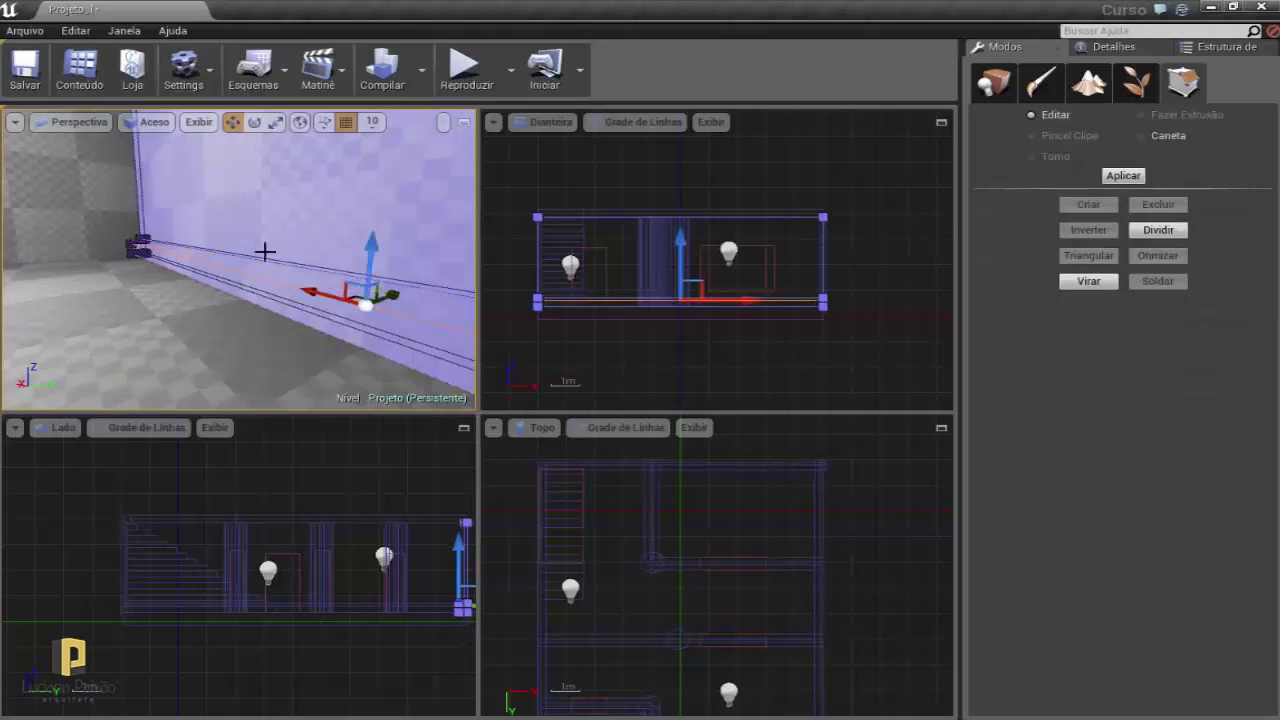
pyautogui.moveTo(172, 302); pyautogui.dragTo(172, 302, button='right')
pyautogui.click(170, 303)
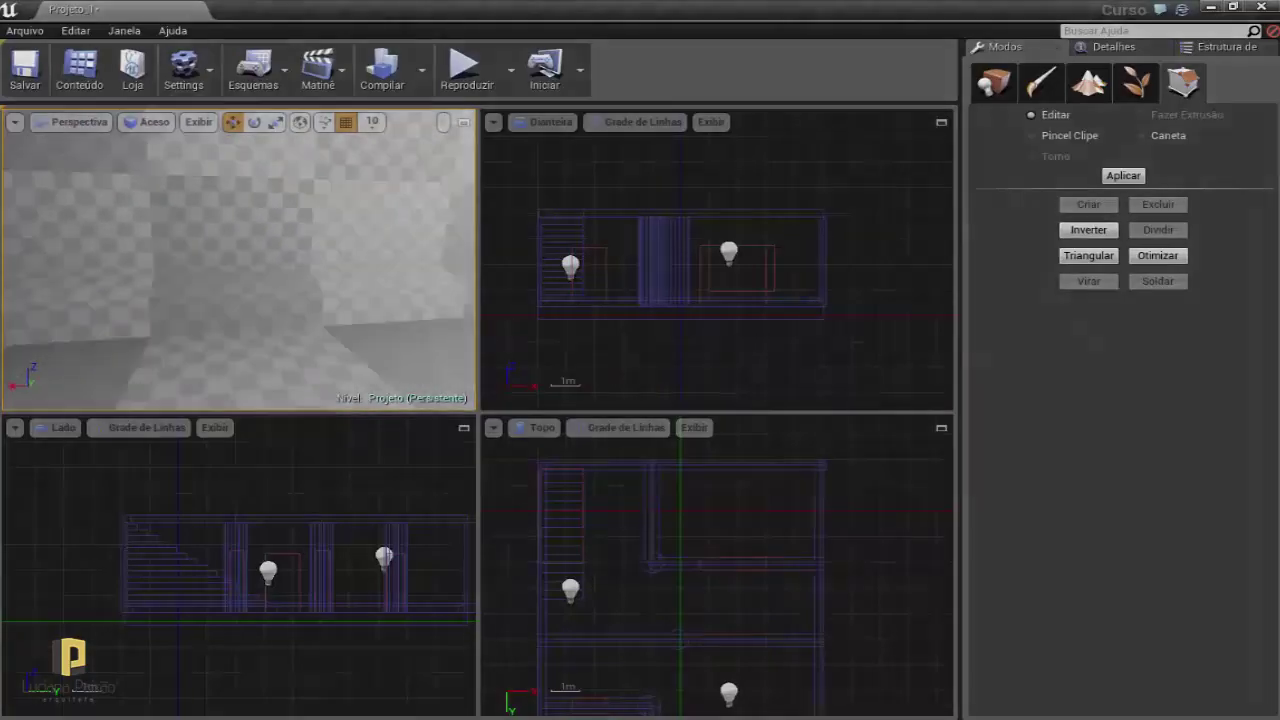